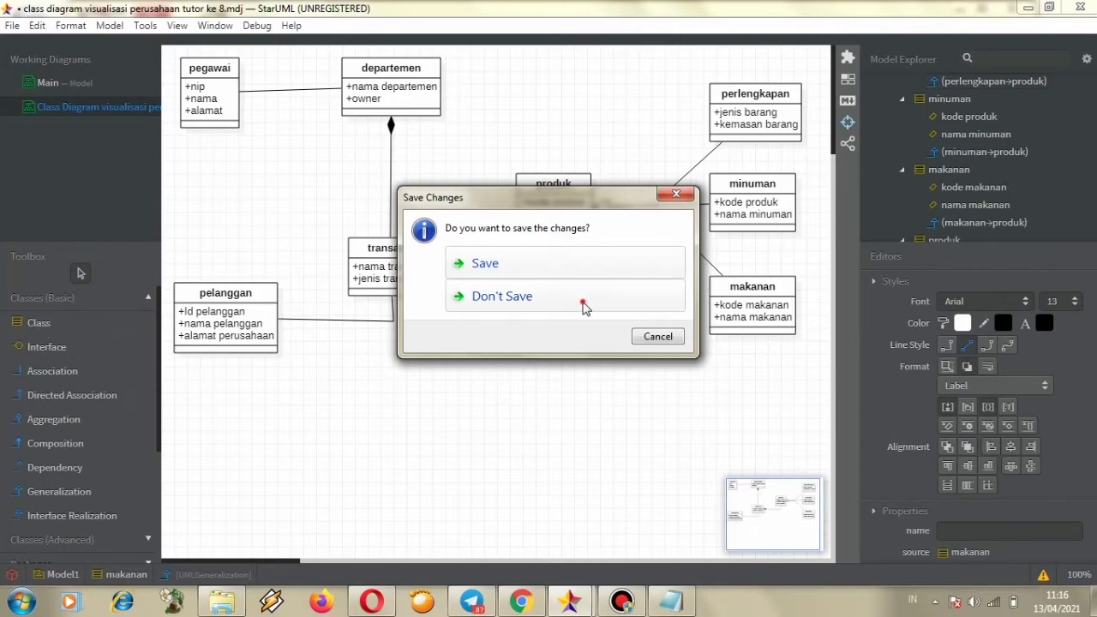
- Discard the old project's unsaved changes and get a maximized, empty project window with the evaluation notice dismissed
left_click(583, 302)
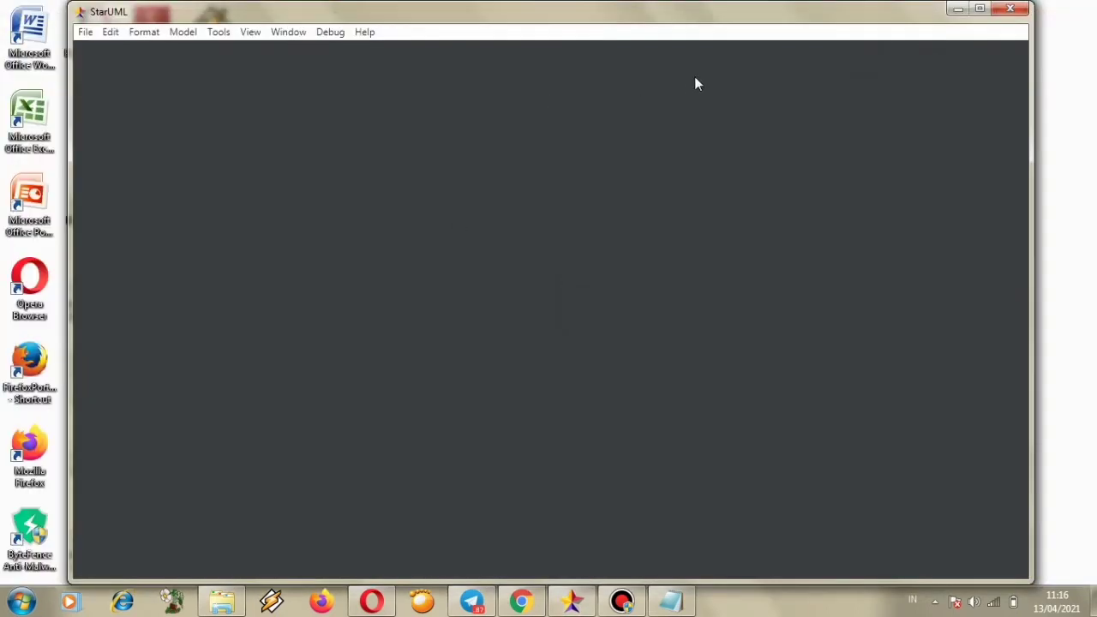
left_click(979, 8)
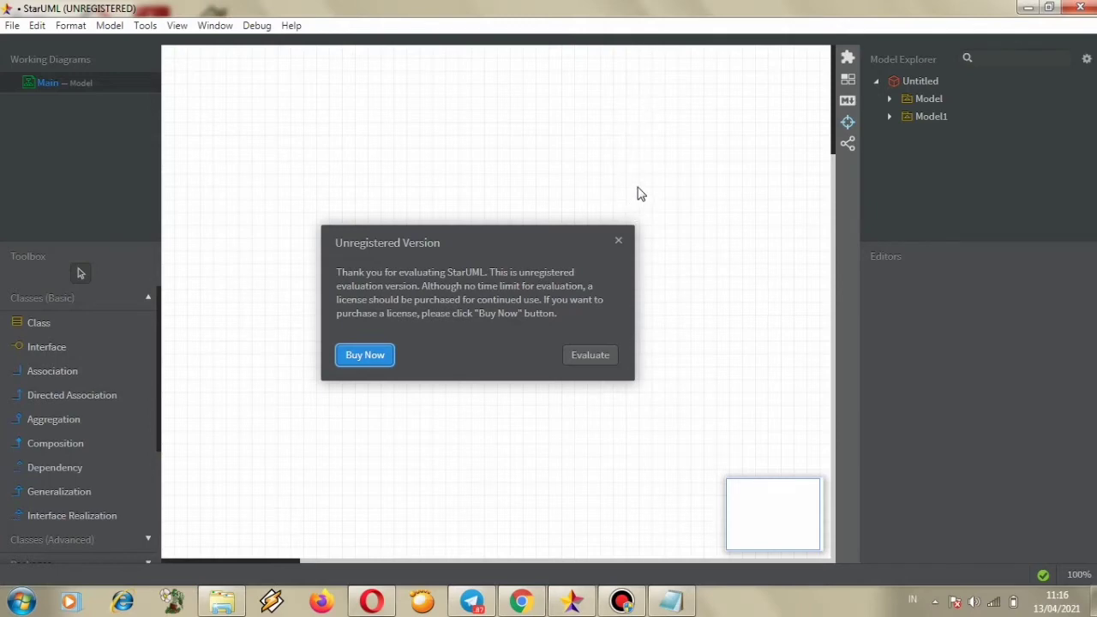
left_click(618, 240)
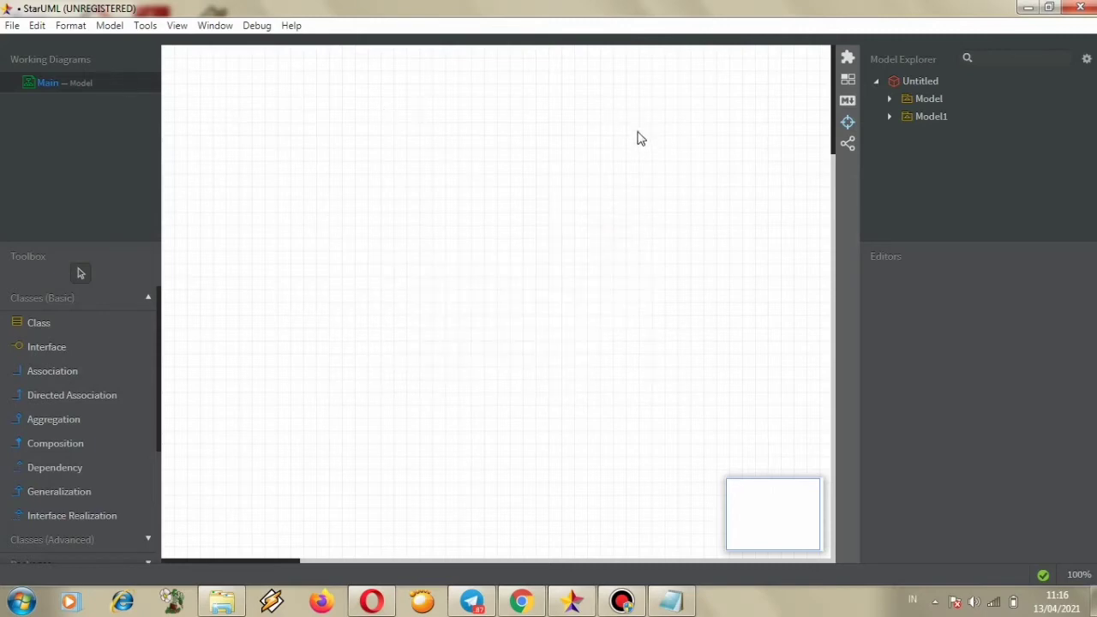
- Add a new class diagram to the Untitled project
right_click(902, 79)
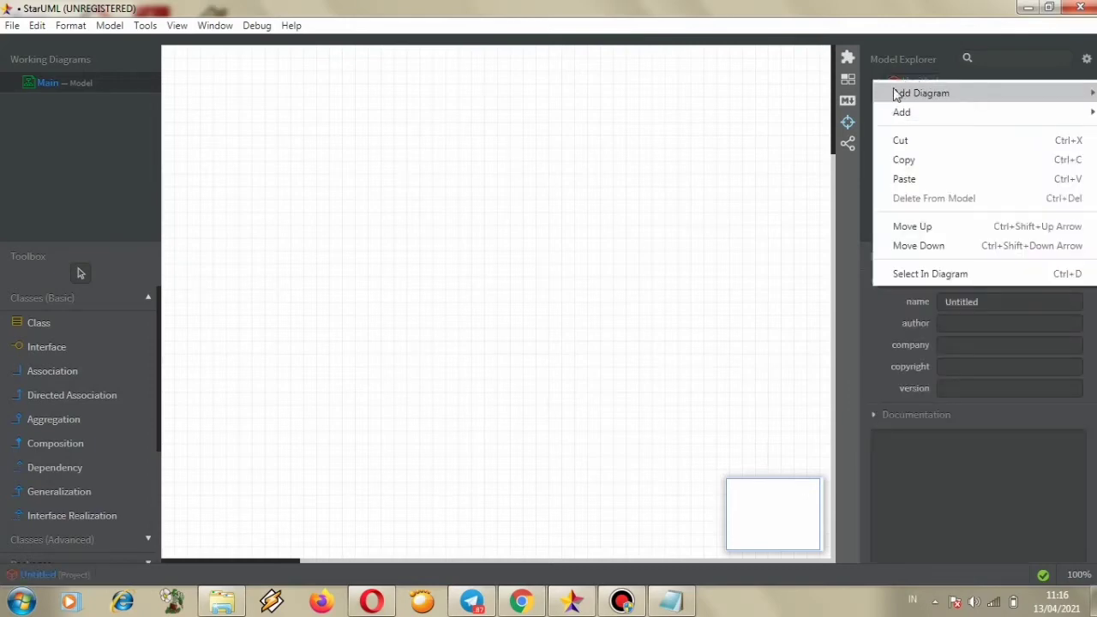
mouse_move(924, 97)
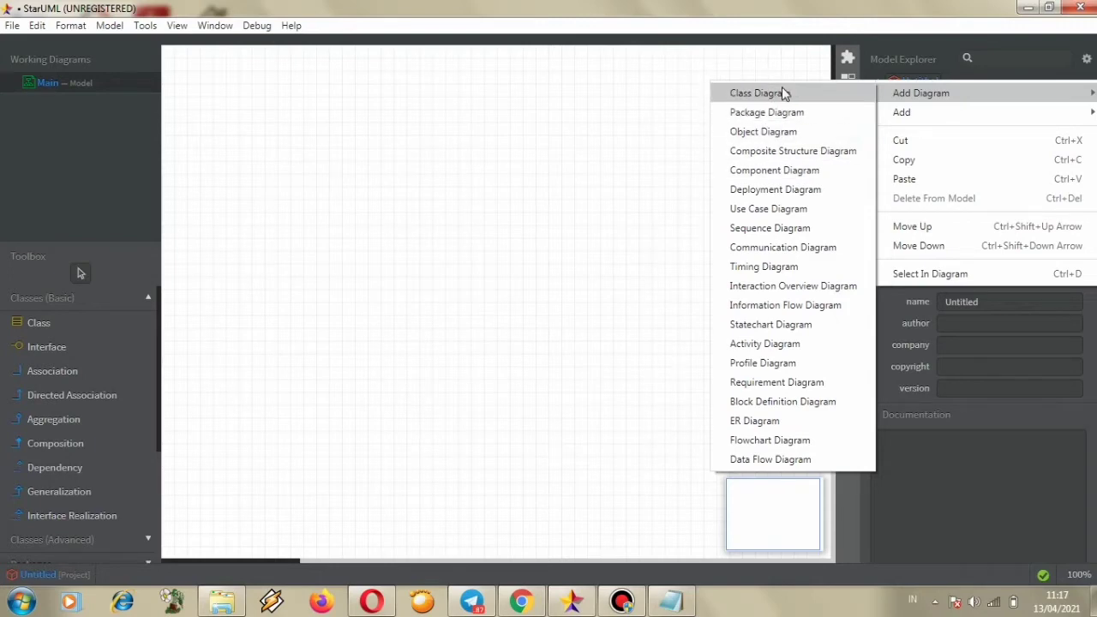
left_click(759, 93)
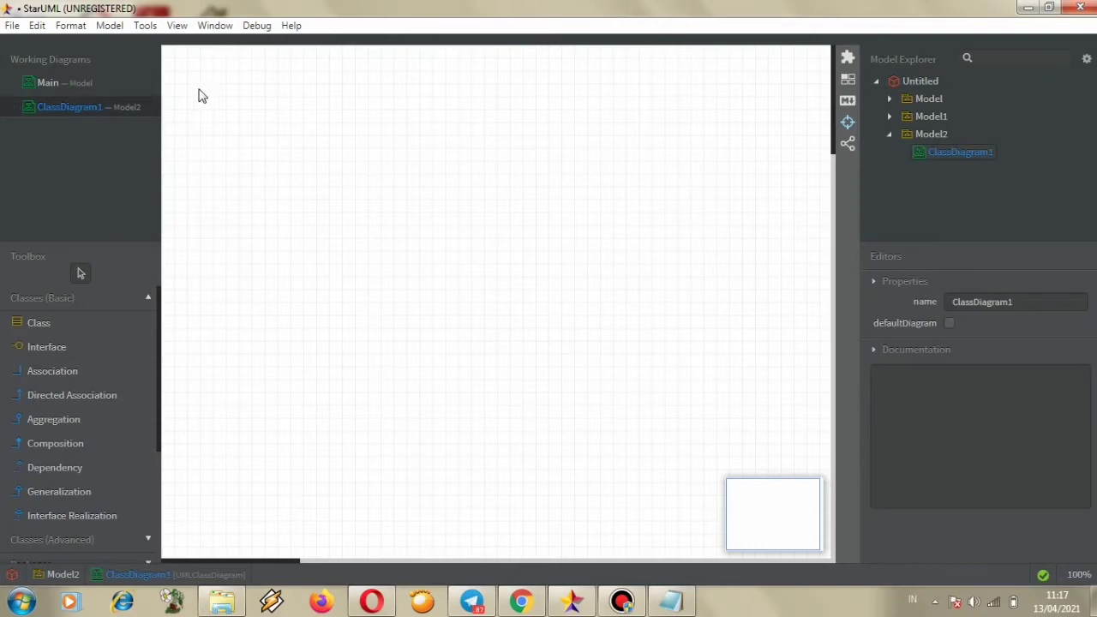
- Rename the new class diagram as "Class Diagram Aplikasi Skype"
right_click(73, 104)
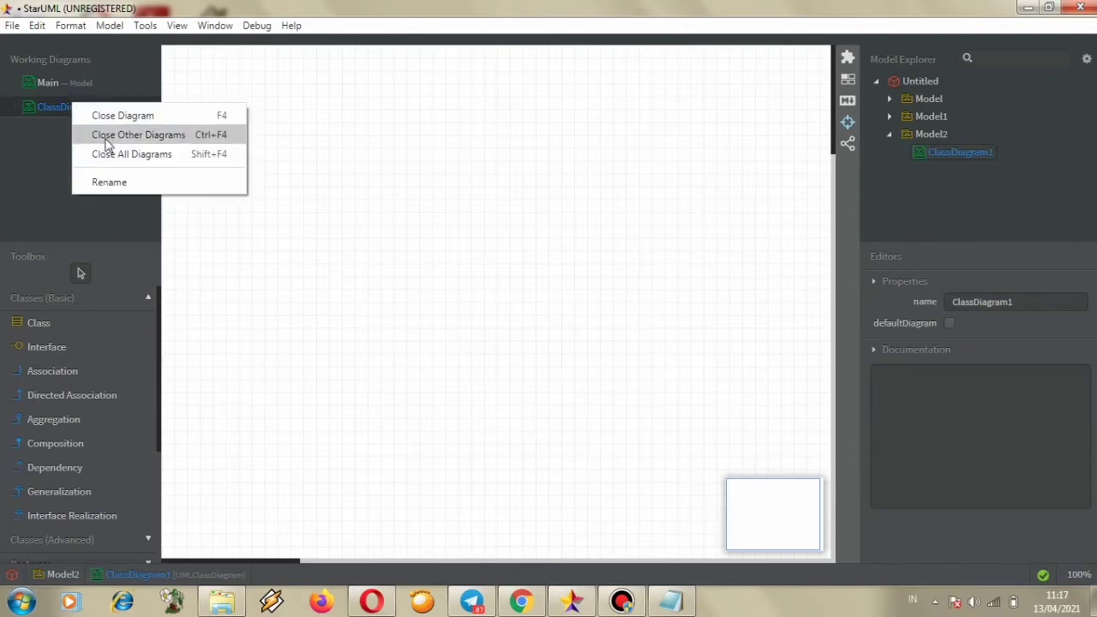
left_click(110, 180)
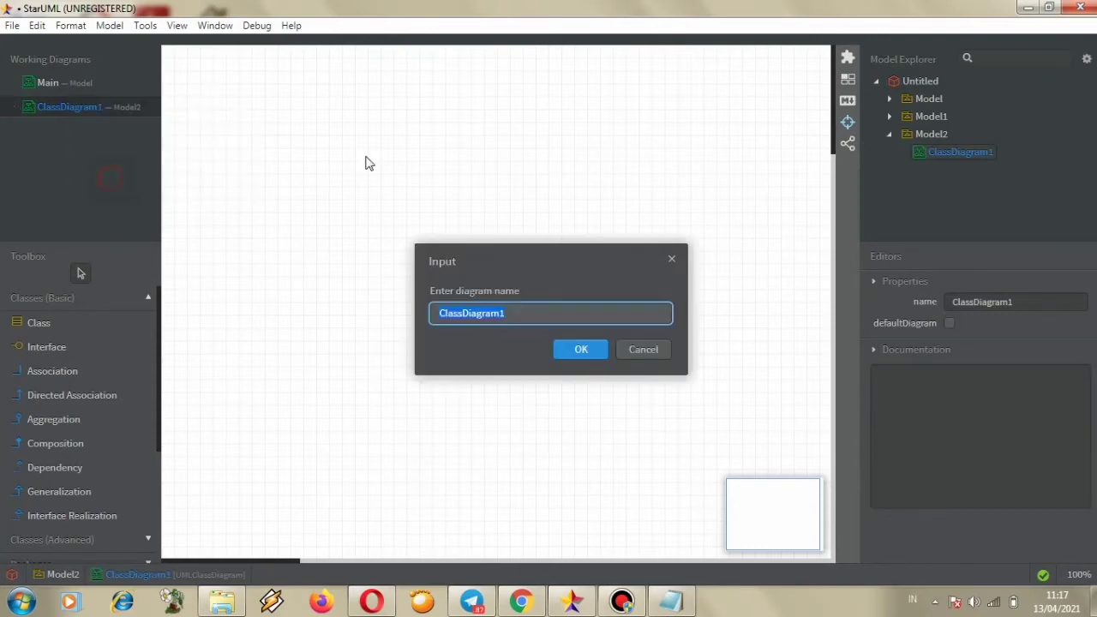
left_click(464, 311)
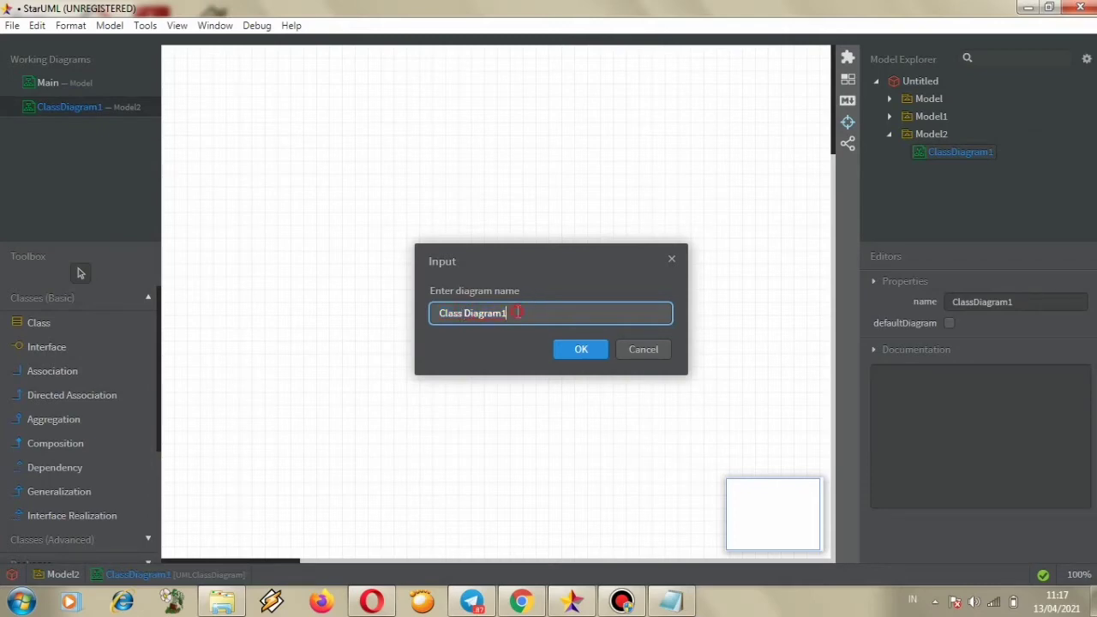
key("BackSpace")
type("Aplikasi Skype")
left_click(577, 356)
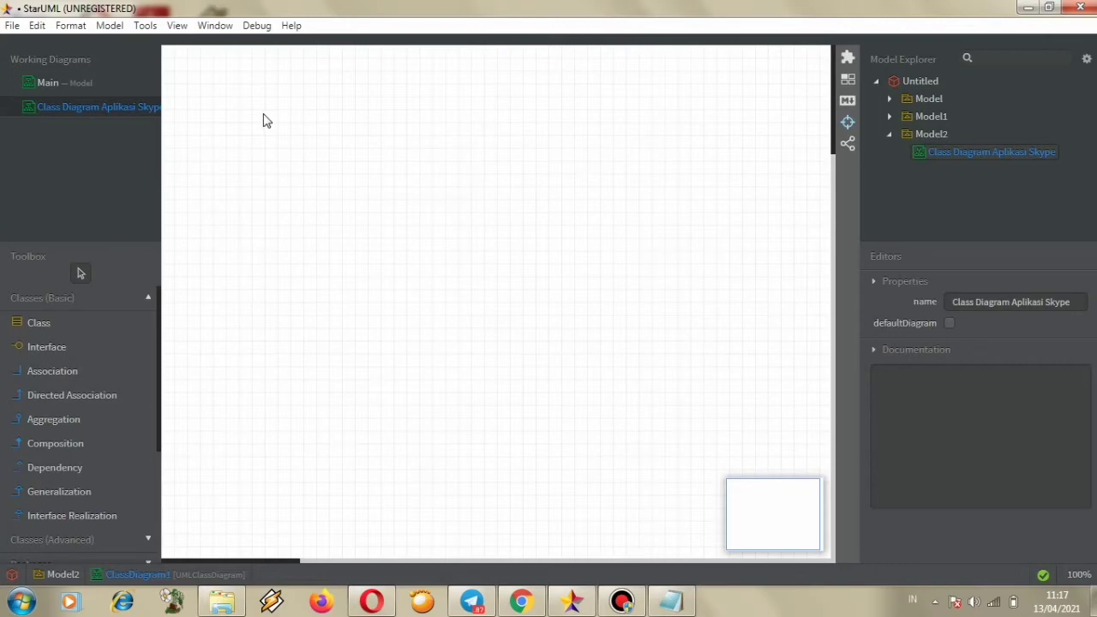
- Place a class in the upper-left corner of the diagram and name it User
left_click(60, 326)
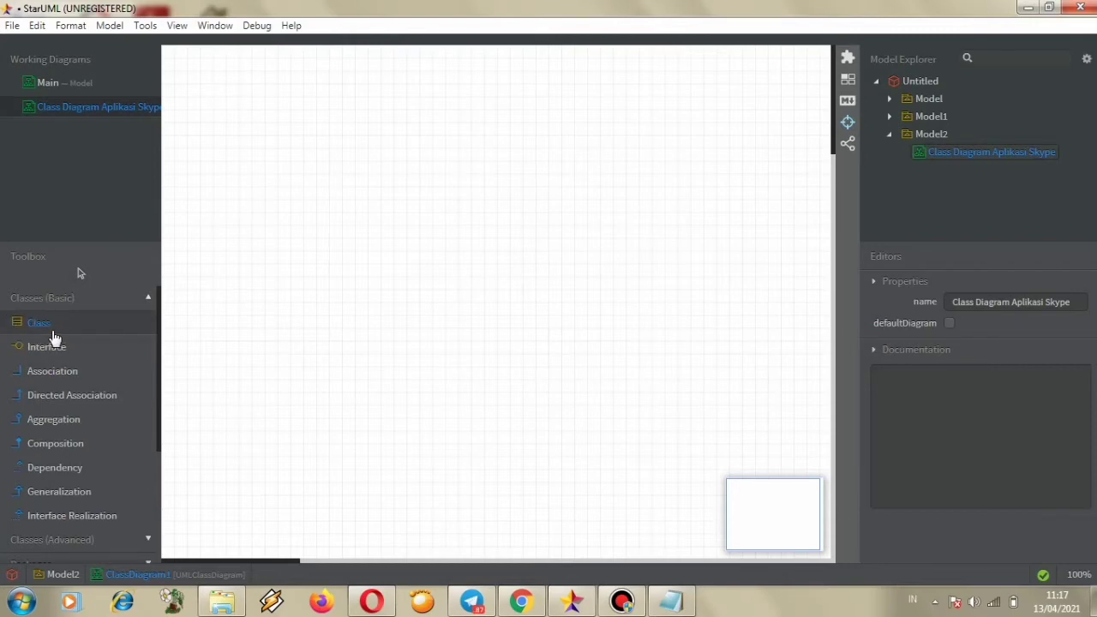
left_click_drag(185, 55, 211, 83)
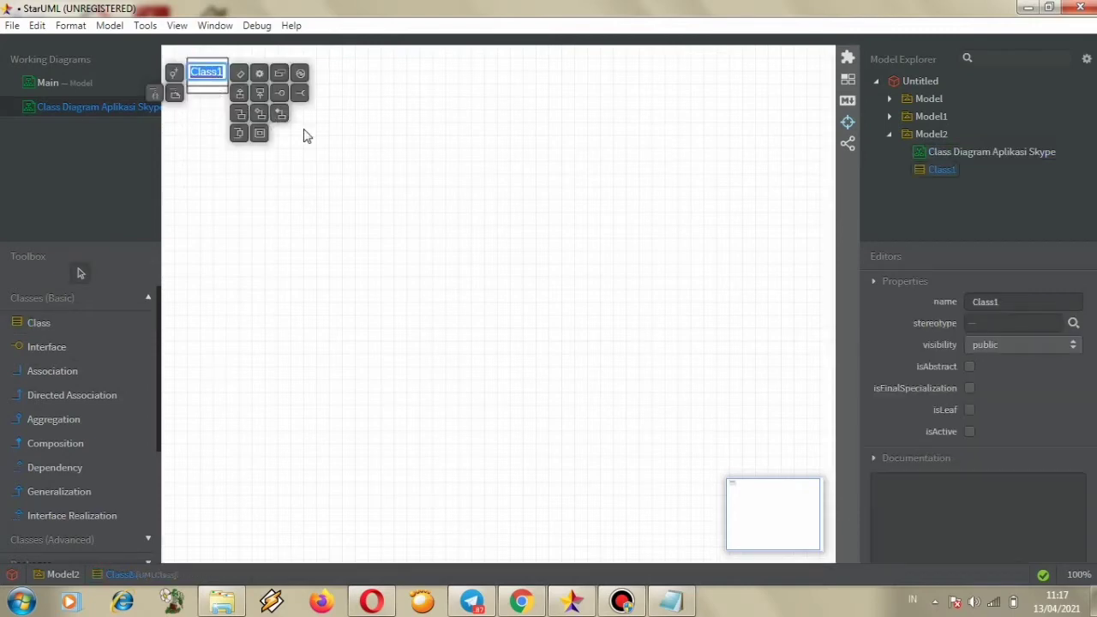
type("User")
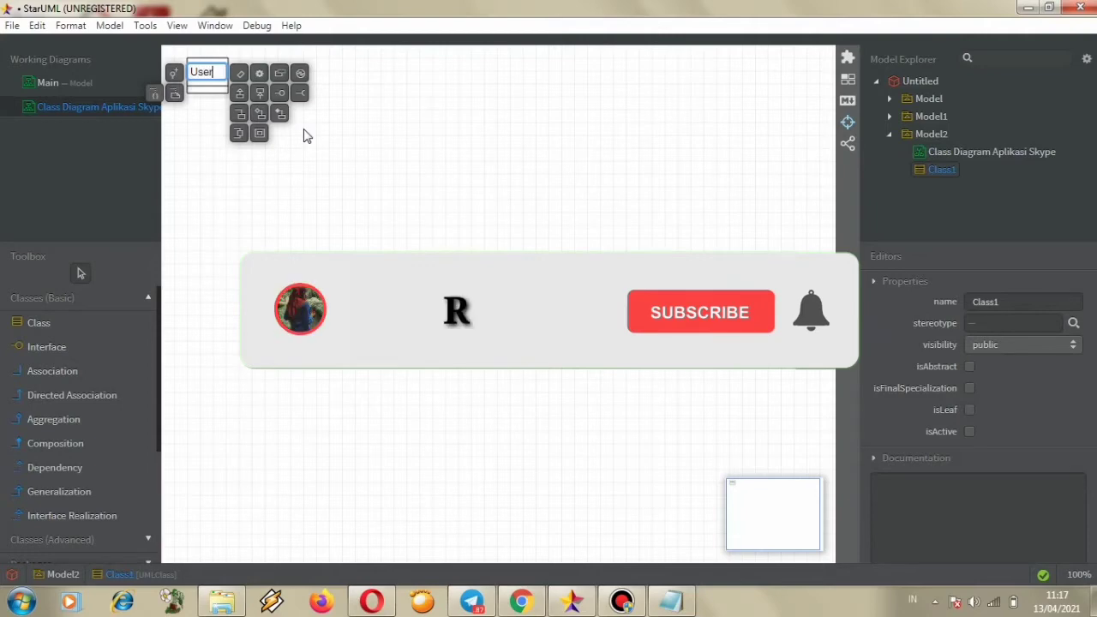
- Add the attribute idUser of type string to the User class
left_click(257, 75)
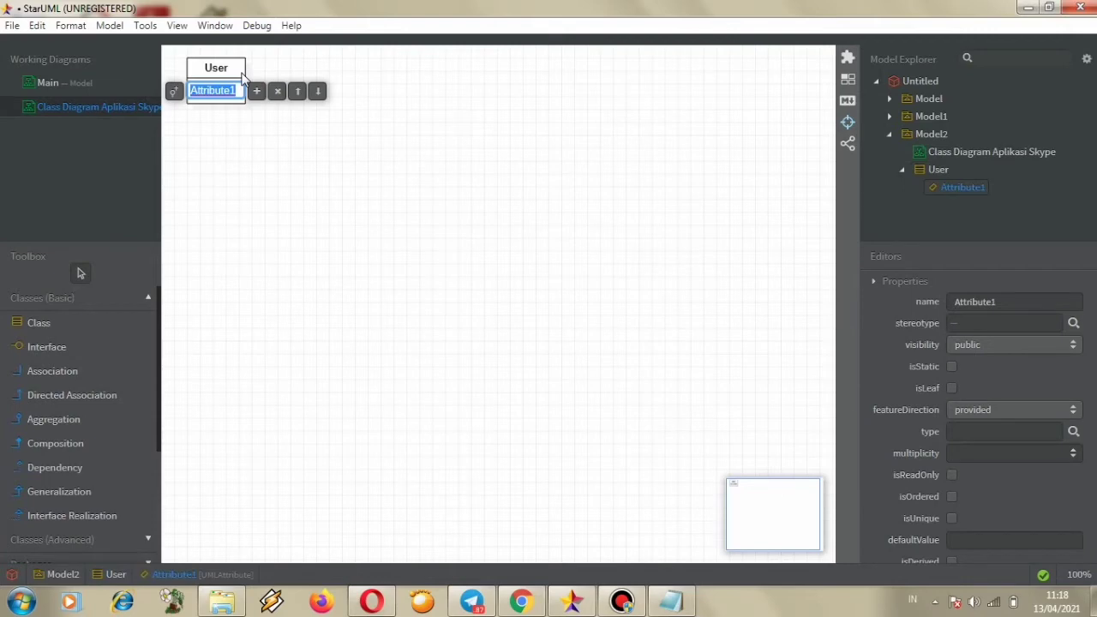
type("id")
type("Use")
type("r")
type(" : ")
type("str")
type("ing")
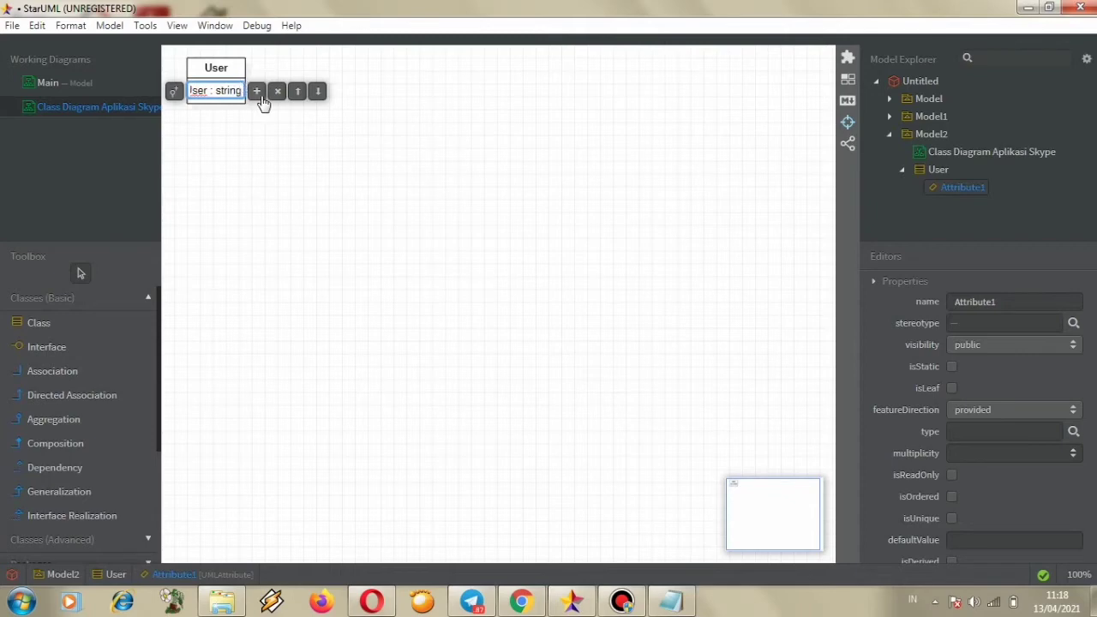
- Add the string attributes userName and password to the User class below idUser
left_click(259, 94)
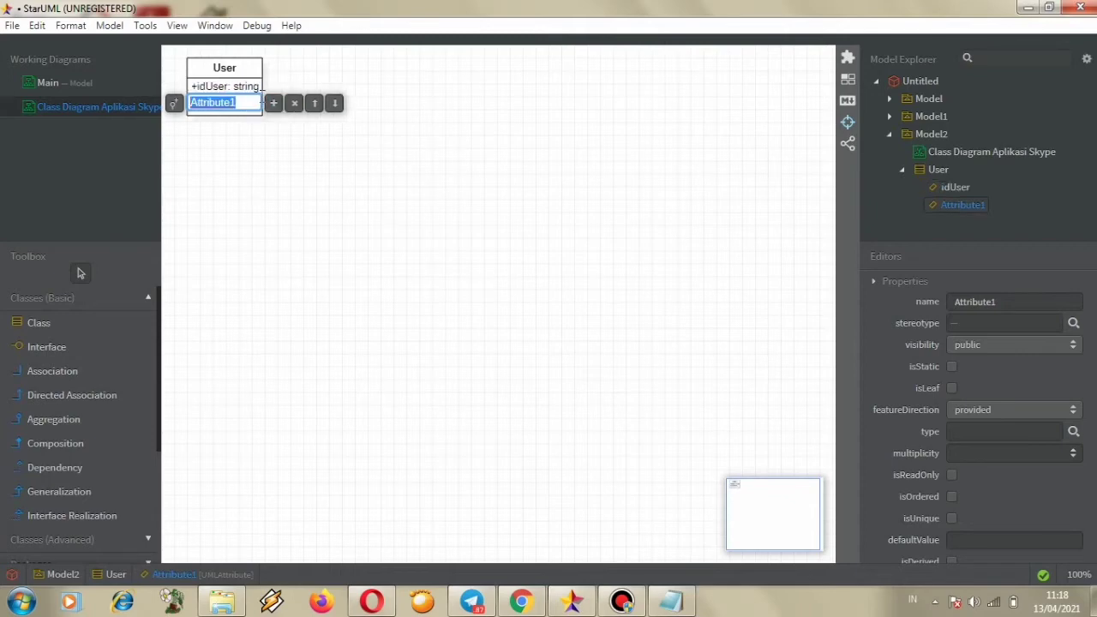
type("userName")
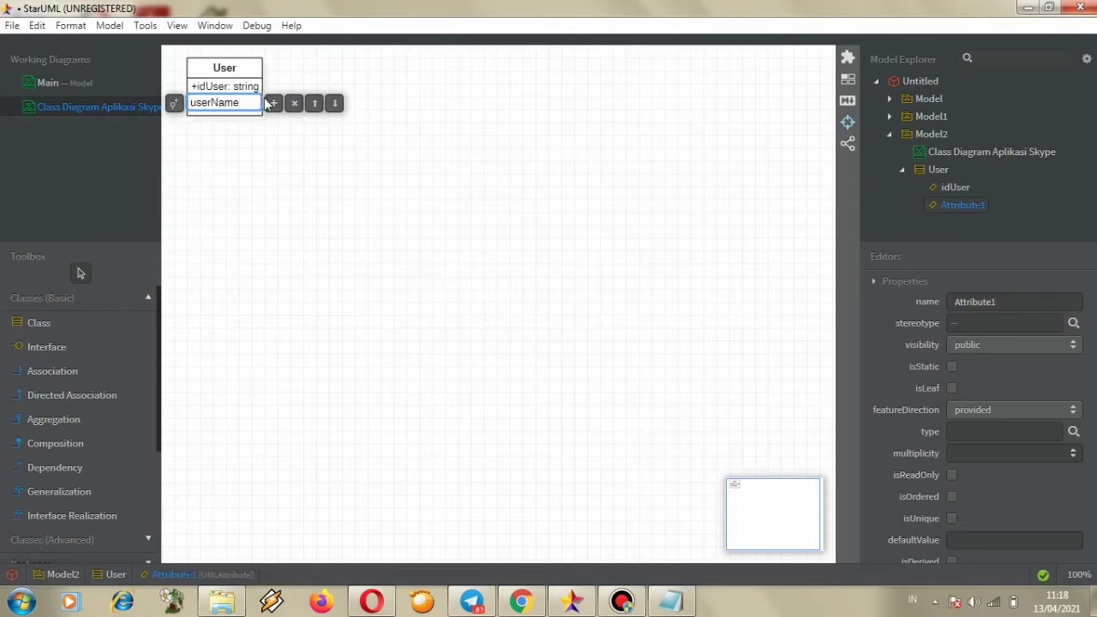
type(" : string")
left_click(274, 103)
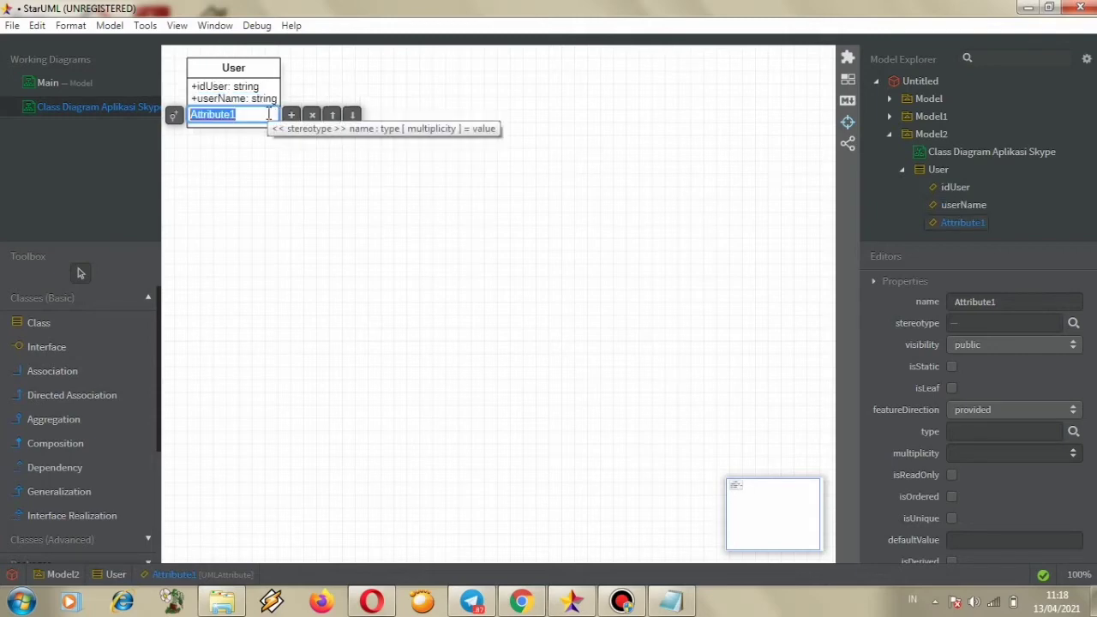
type("pa")
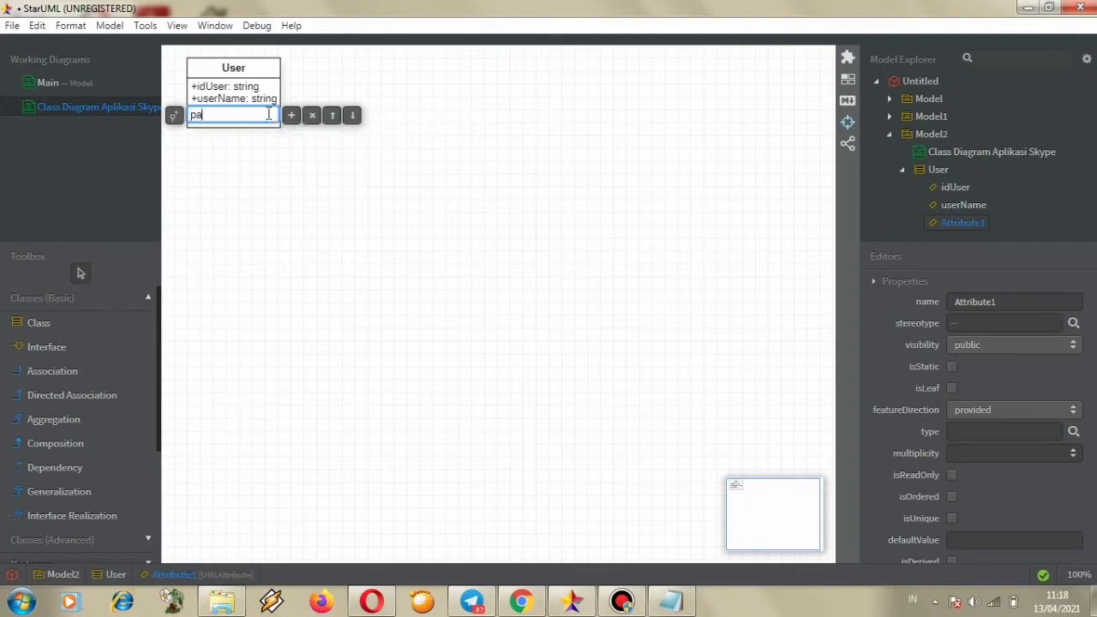
type("ssword : string")
- Add the attribute firstName of type string to the User class
left_click(291, 119)
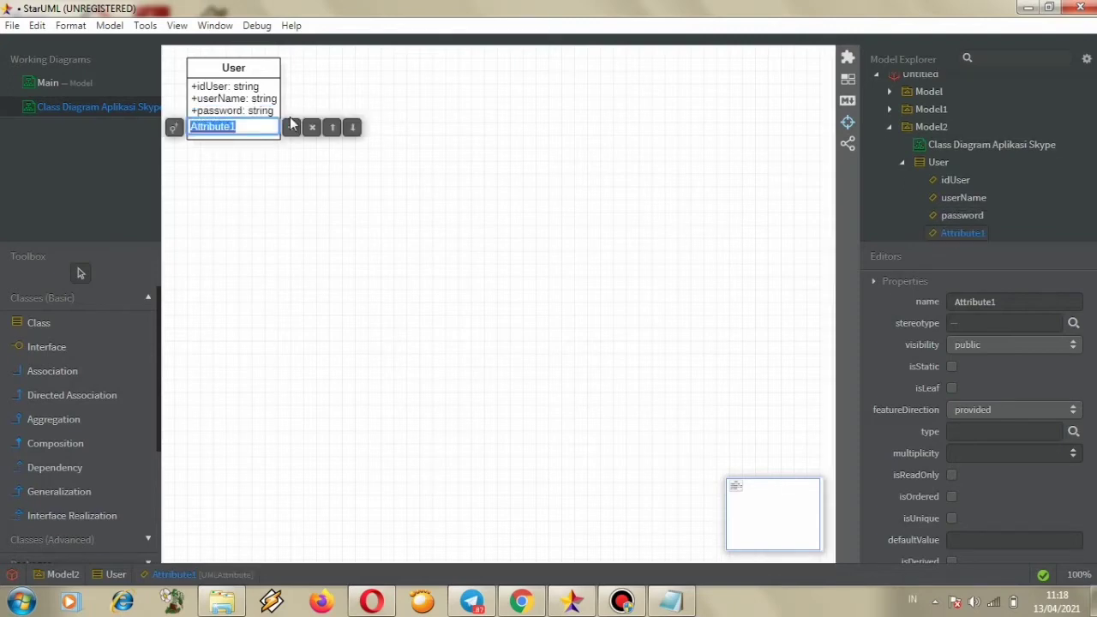
type("firstName: atri")
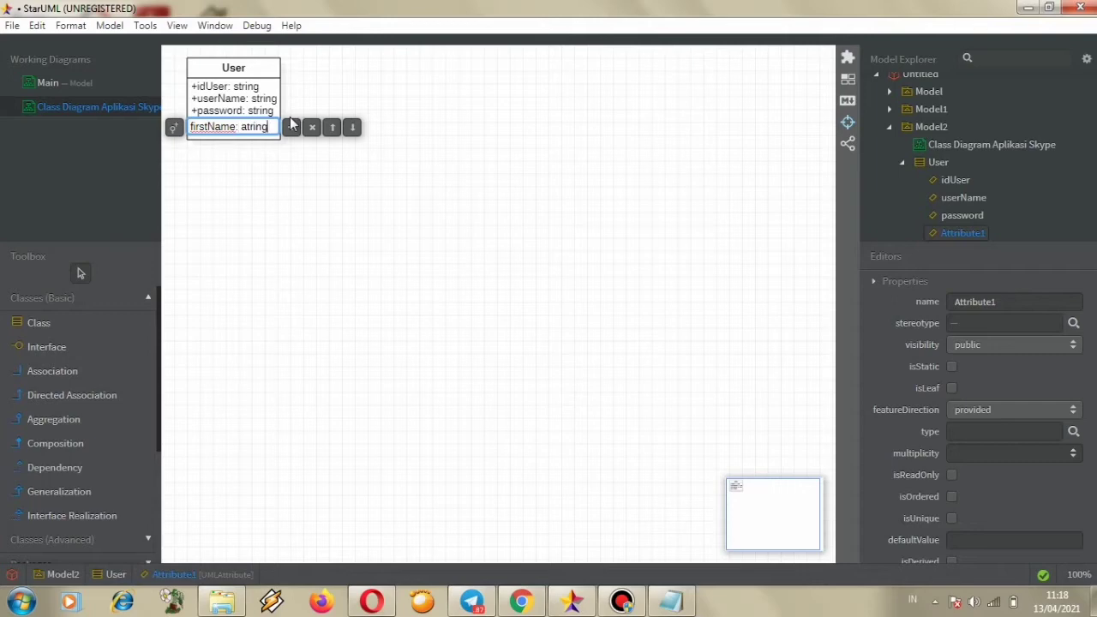
type("ng")
key("BackSpace")
key("BackSpace")
key("BackSpace")
key("BackSpace")
key("BackSpace")
key("BackSpace")
type("string")
- Add the attribute lastName of type string to the User class below firstName
left_click(291, 128)
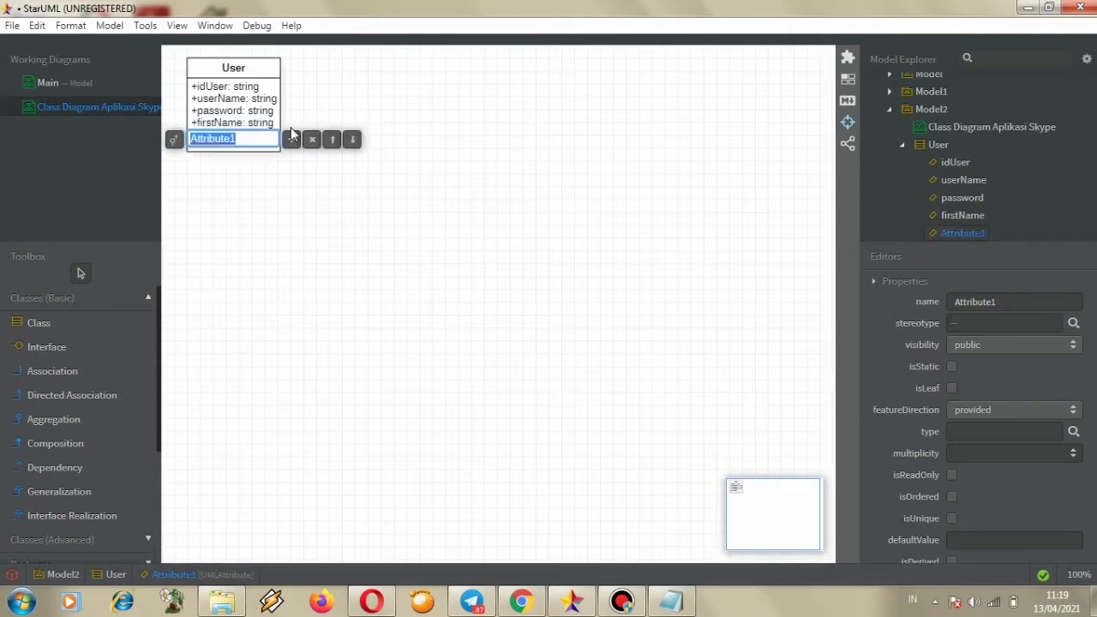
type("last")
type("Nmae")
key("BackSpace")
key("BackSpace")
key("BackSpace")
type("ame : string")
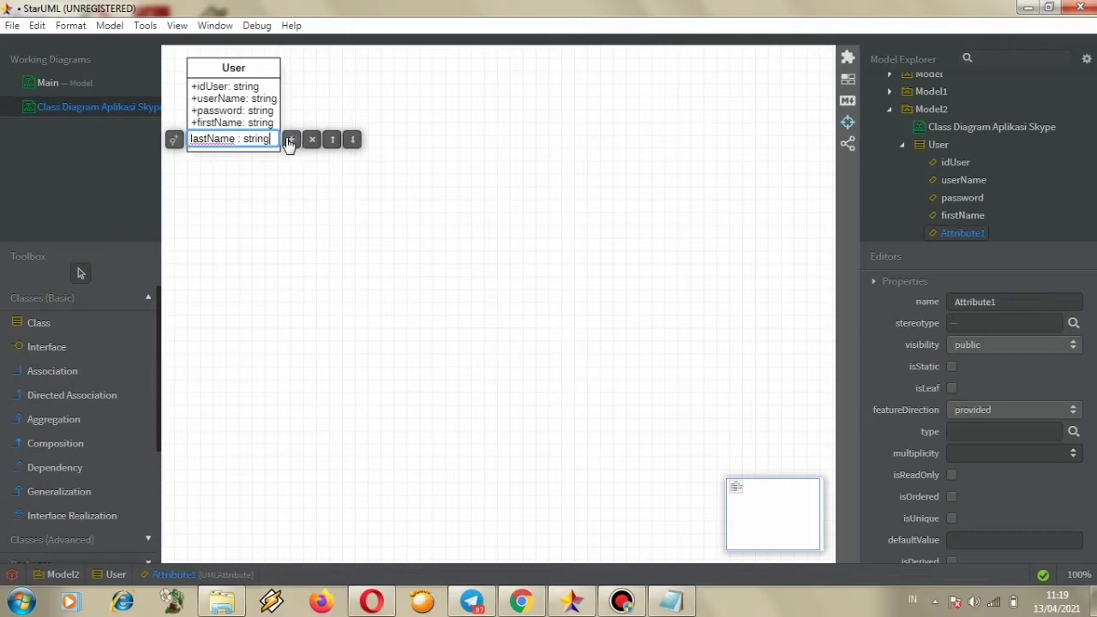
- Add the attributes gender of type string and birthdate of type date to the User class
left_click(290, 140)
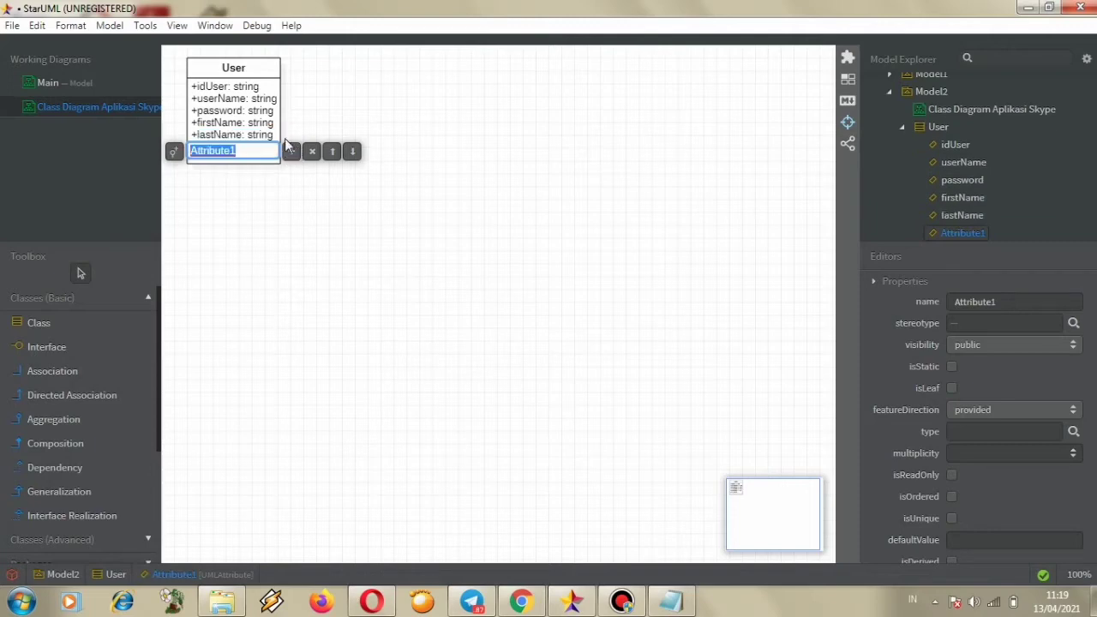
type("gender : string")
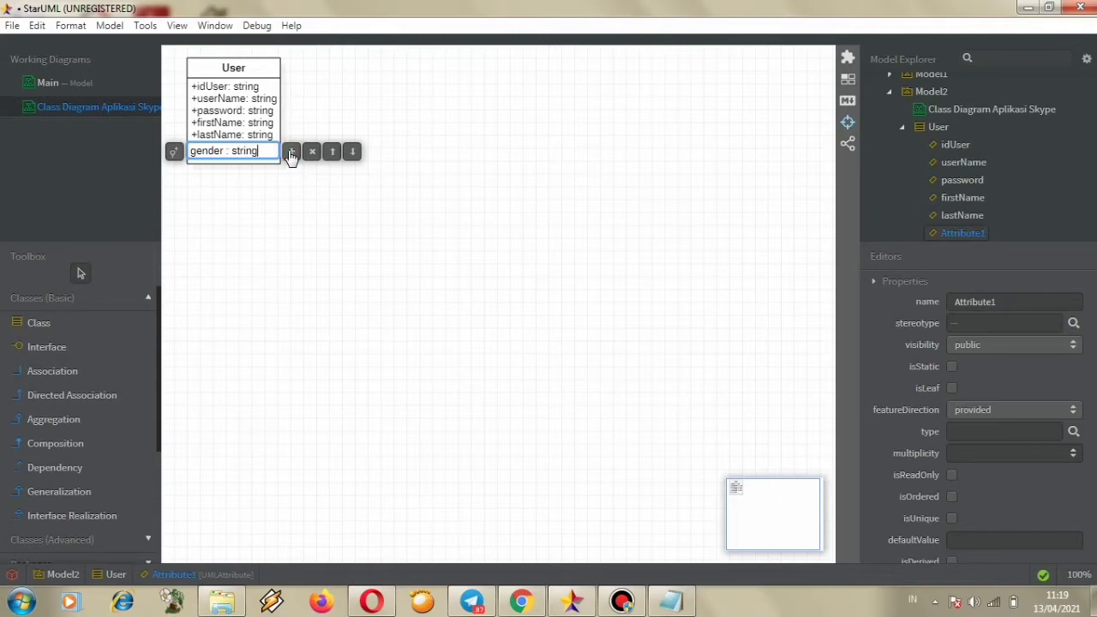
left_click(288, 150)
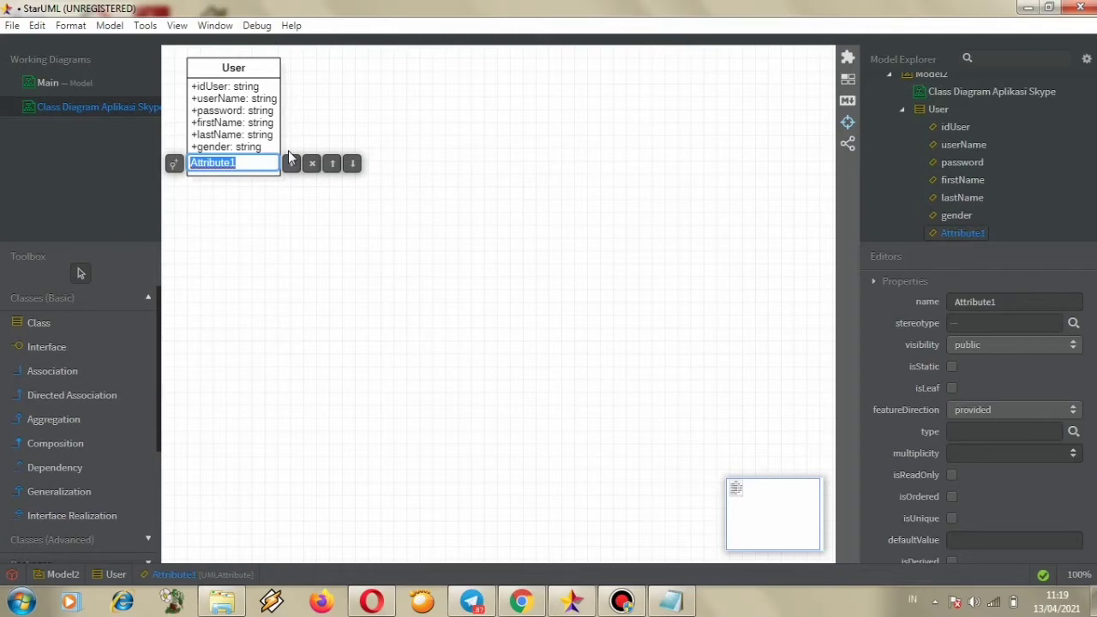
type("birth")
type("date : date")
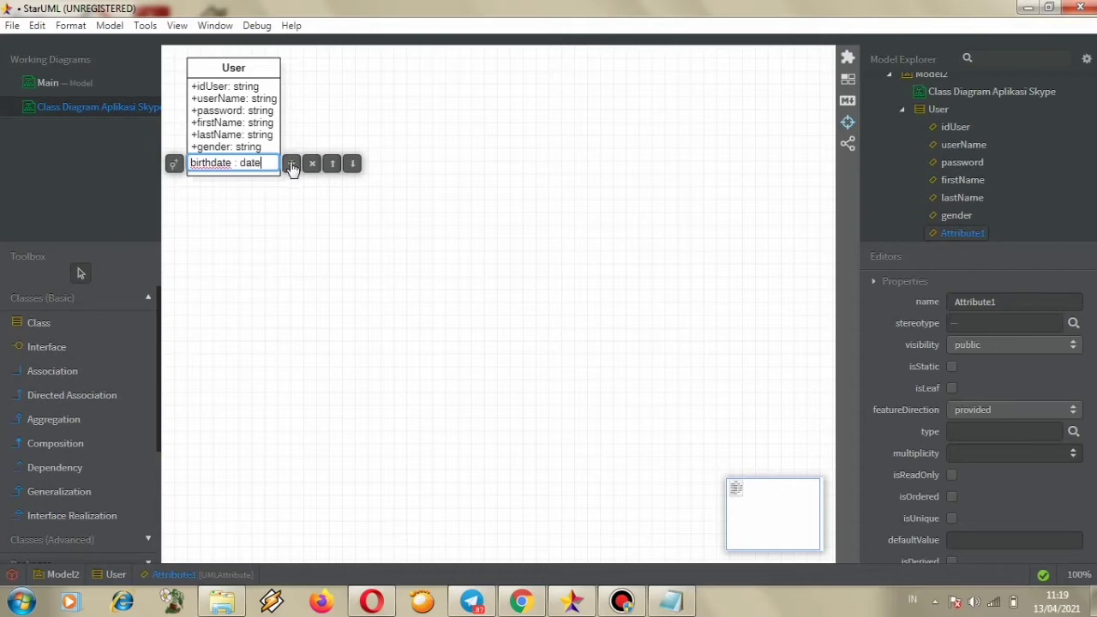
- Add the string attributes birthplace and noHp to the User class below birthdate
left_click(291, 165)
type("b")
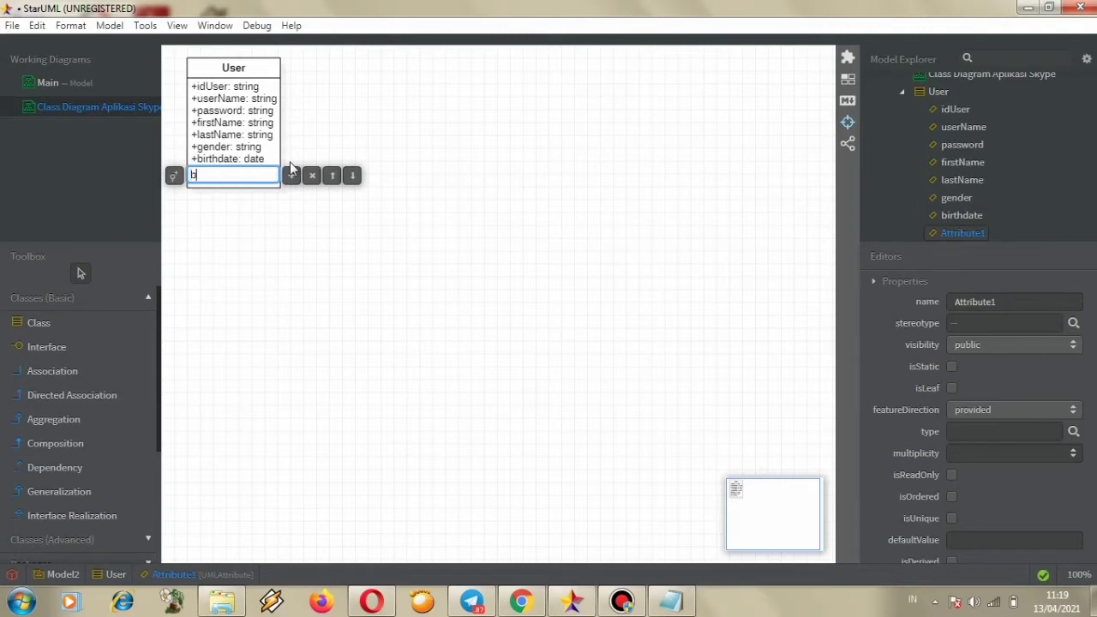
type("irthplace : string")
left_click(291, 180)
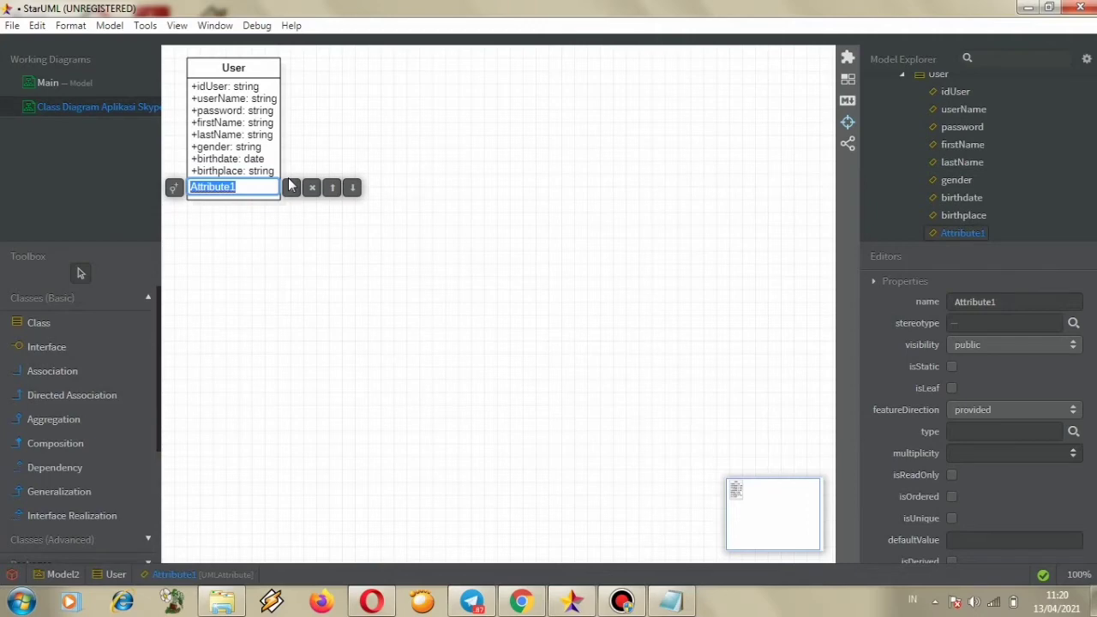
type("no hp")
key("BackSpace")
key("BackSpace")
key("BackSpace")
type("Hp : string")
- Add the string attributes address and email to the end of the User class's attribute list
left_click(291, 189)
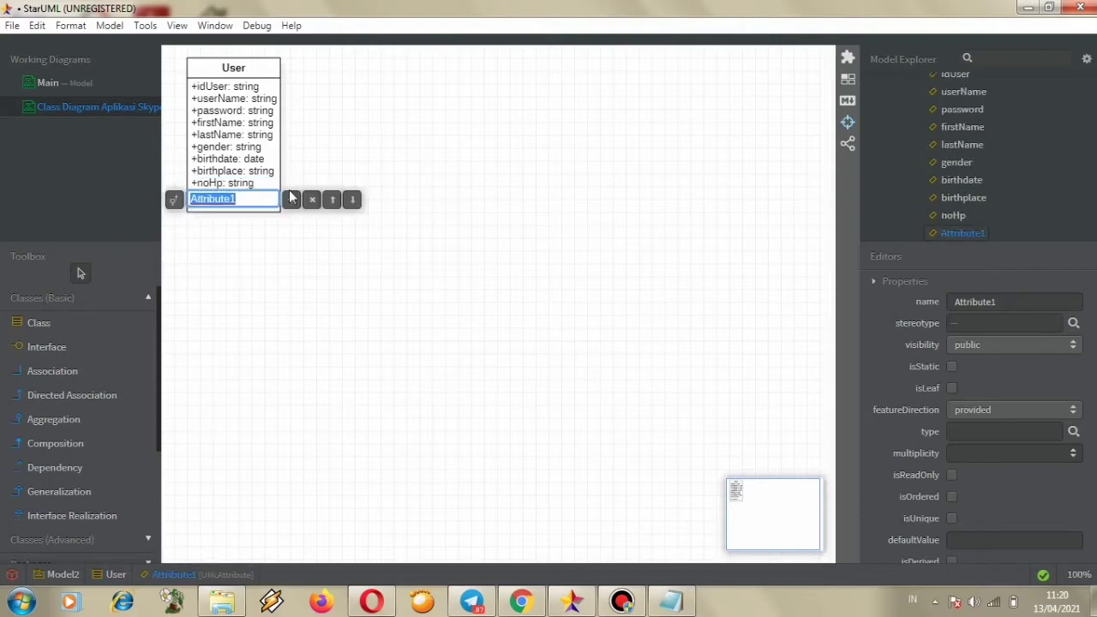
type("address : string")
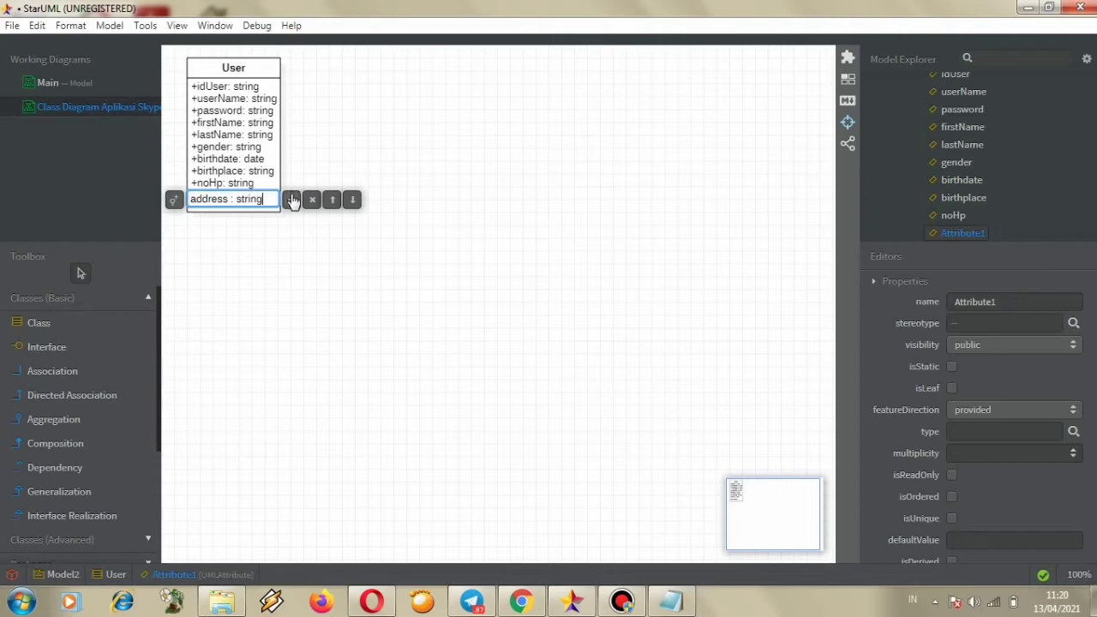
left_click(291, 200)
type("email")
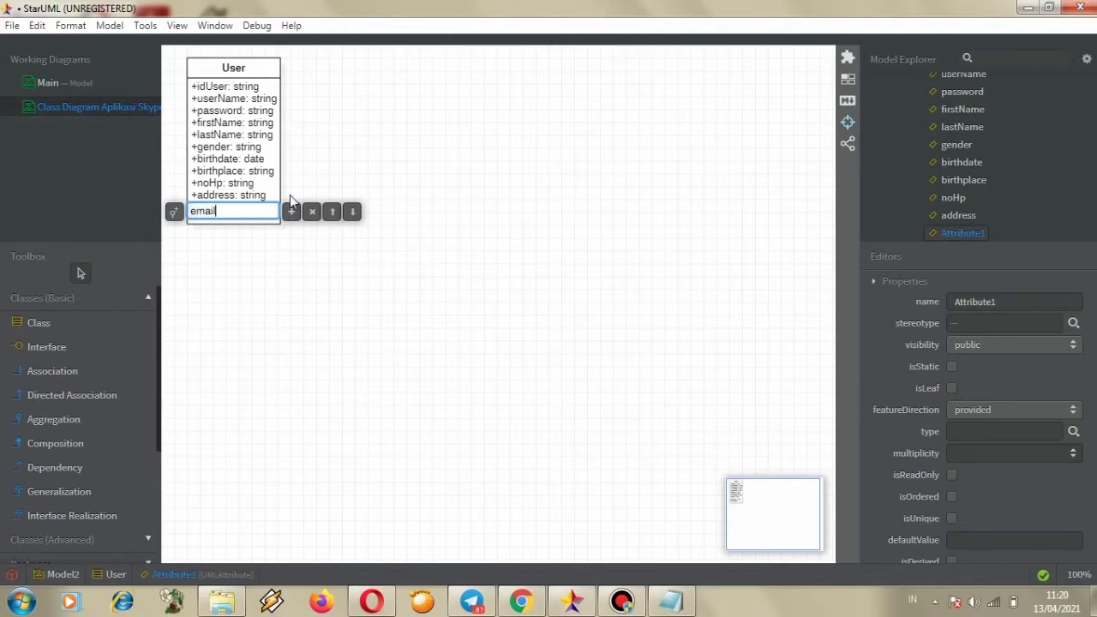
type(" : string")
- Add the operation accountSetting to the User class
double_click(264, 69)
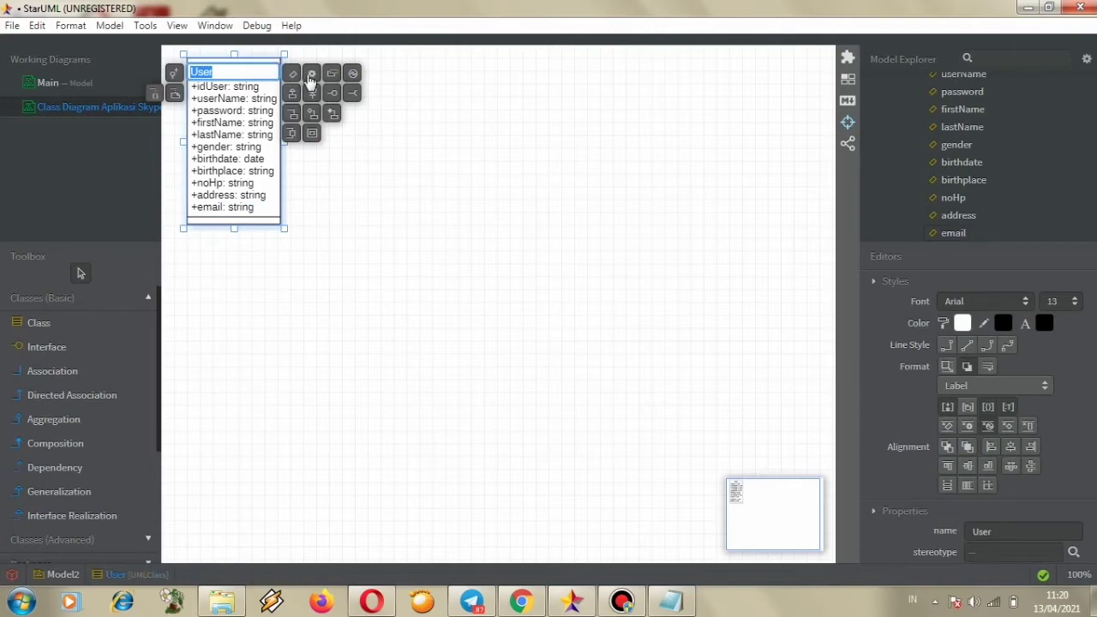
left_click(312, 73)
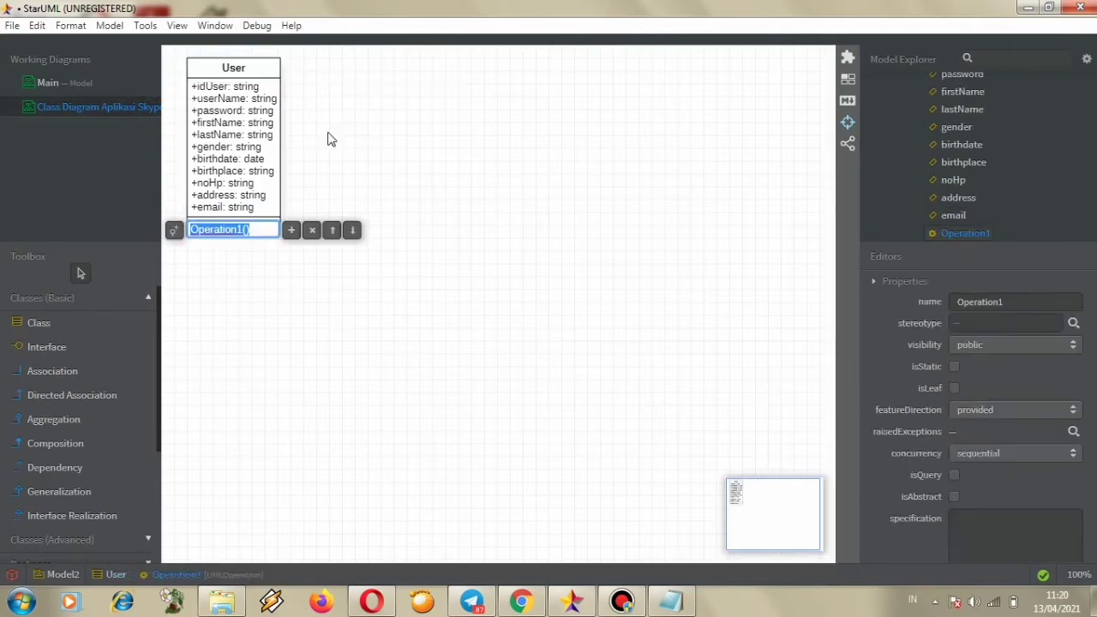
type("account")
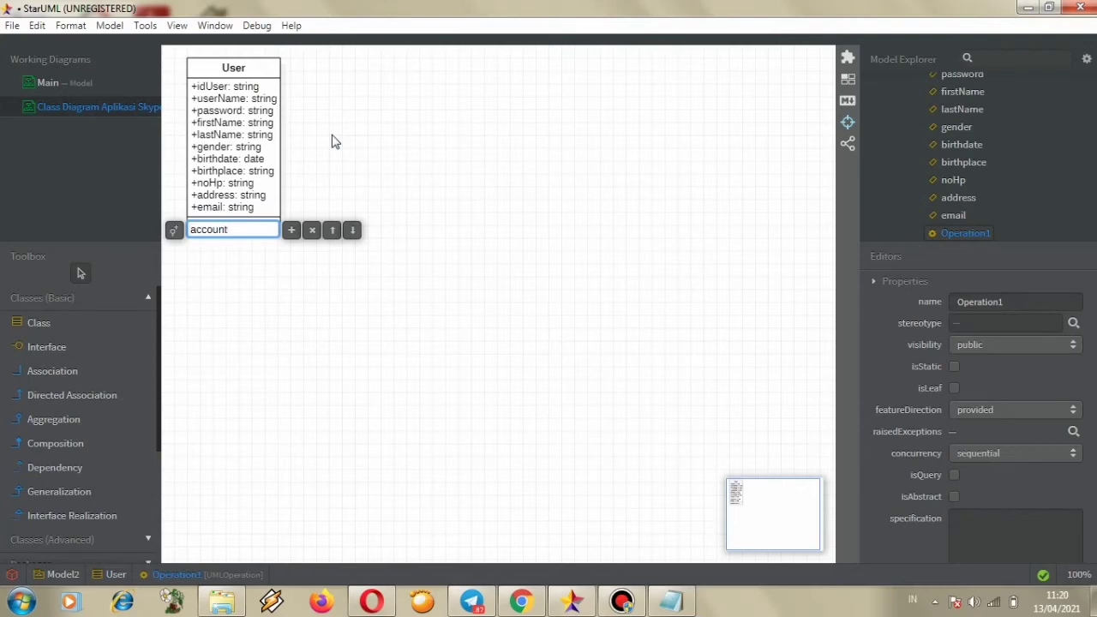
type("Setting")
key("Return")
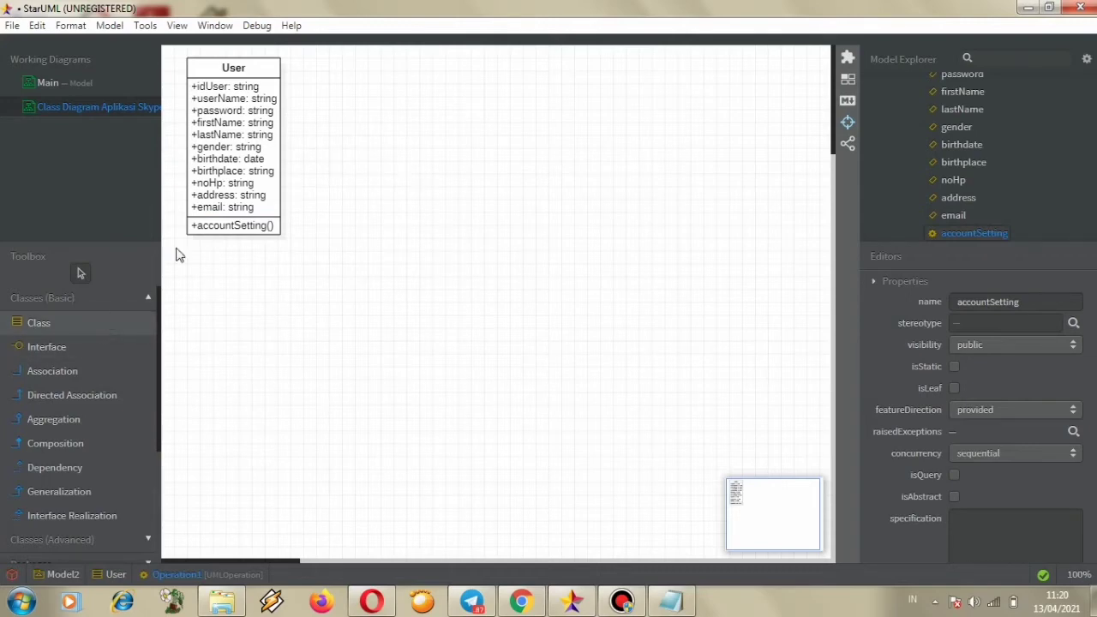
- Shift the User class to the right and create a class named Caller below it on the left
left_click(259, 69)
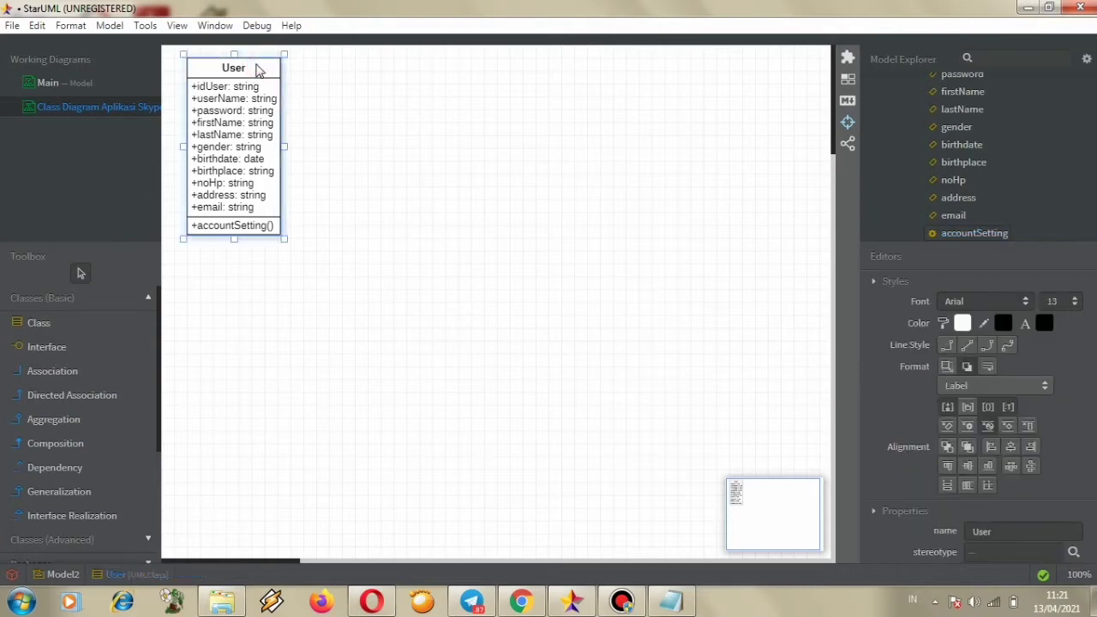
left_click_drag(292, 70, 268, 150)
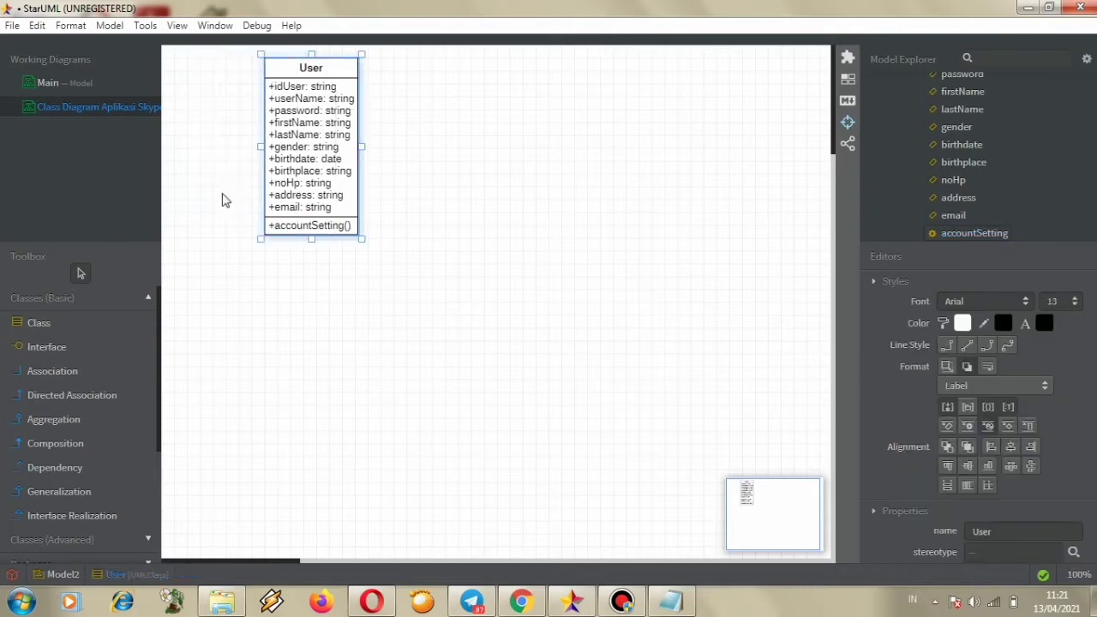
left_click(81, 319)
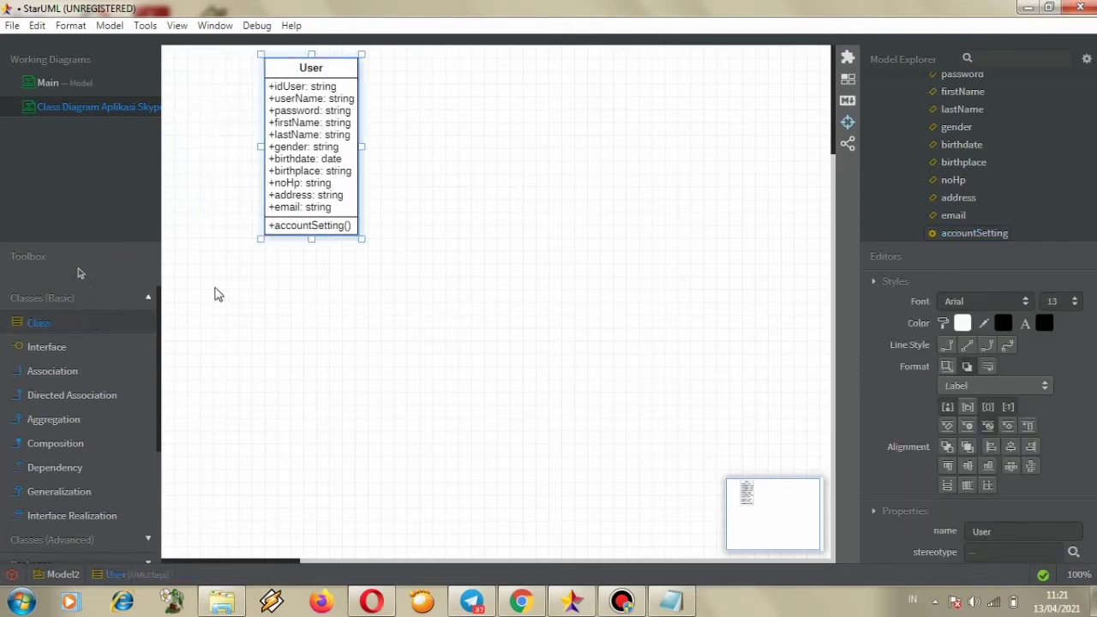
left_click(192, 297)
type("C")
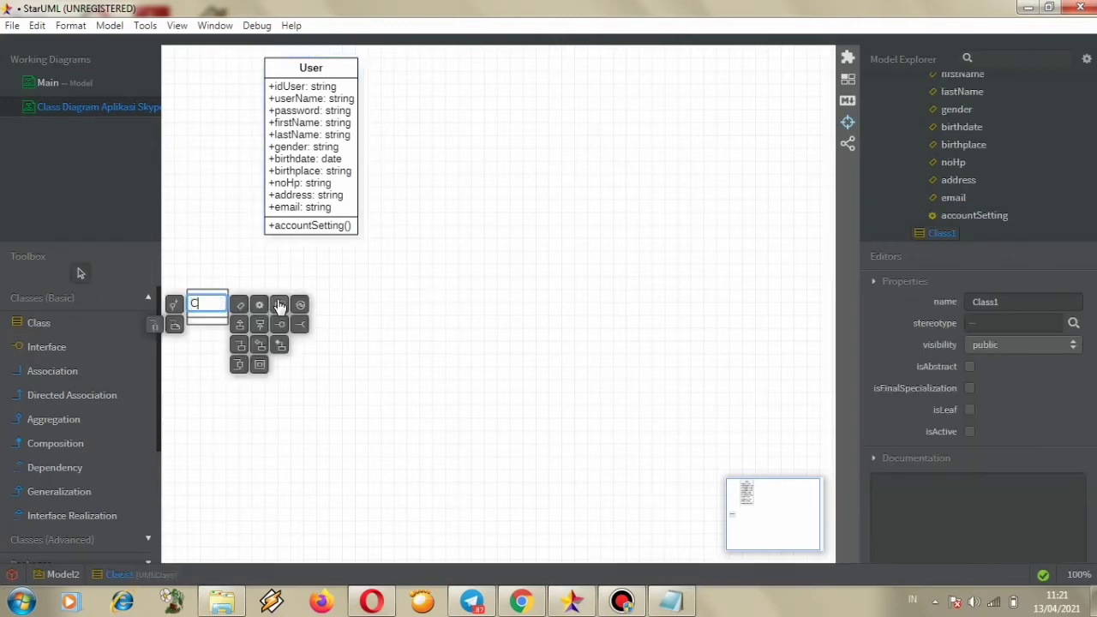
type("aller")
- Add the attribute idCaller of type int to the Caller class
left_click(240, 305)
type("id")
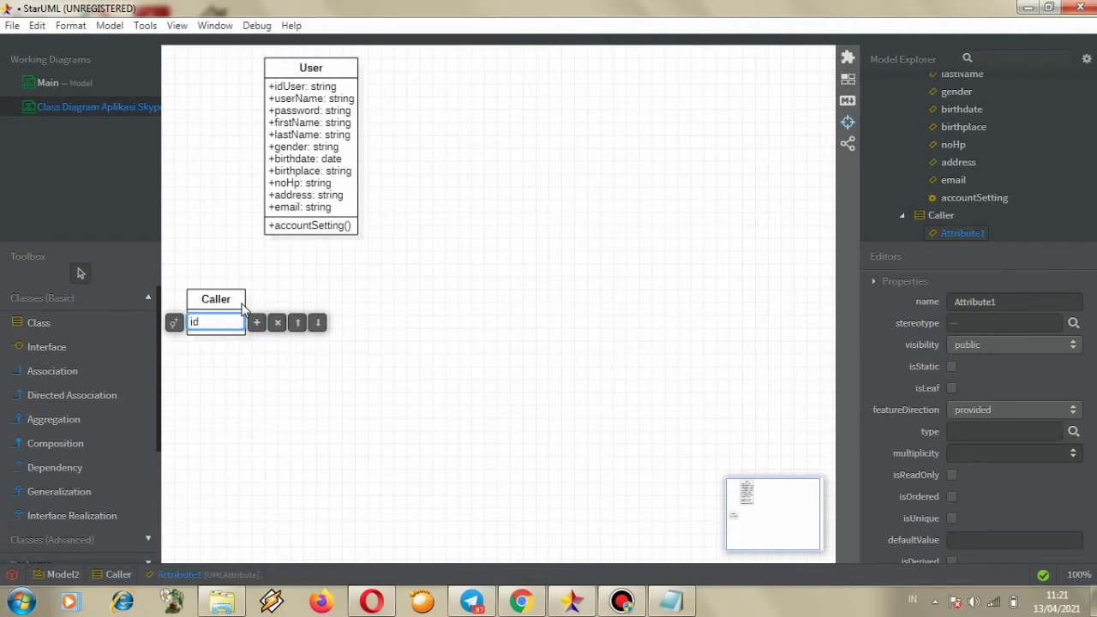
type("Caller : int")
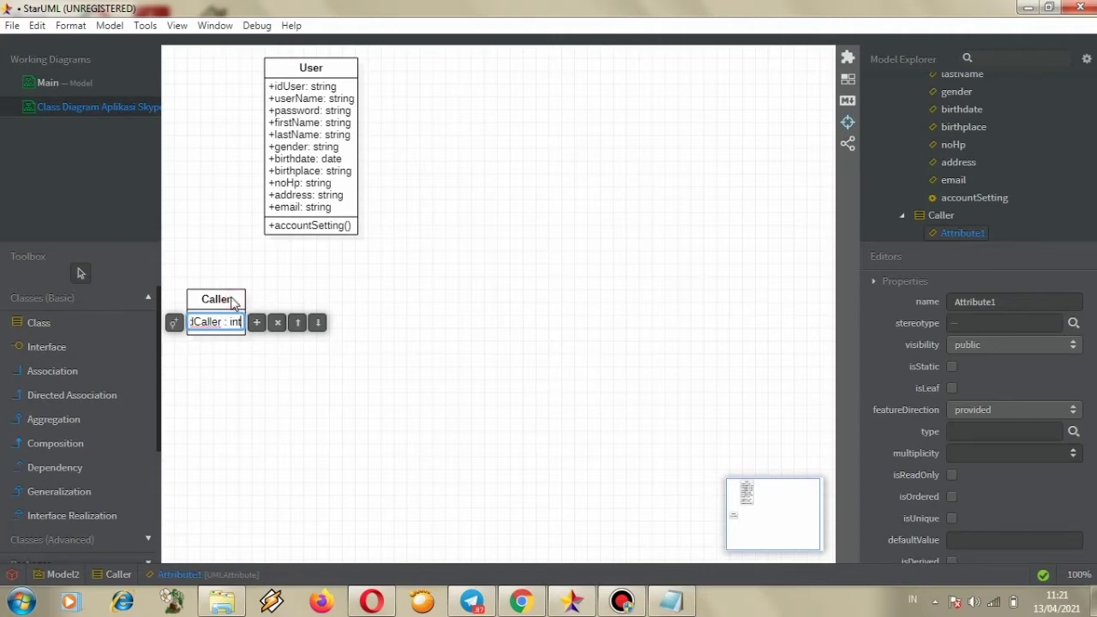
- Add the operations call and vCall to the Caller class
double_click(236, 300)
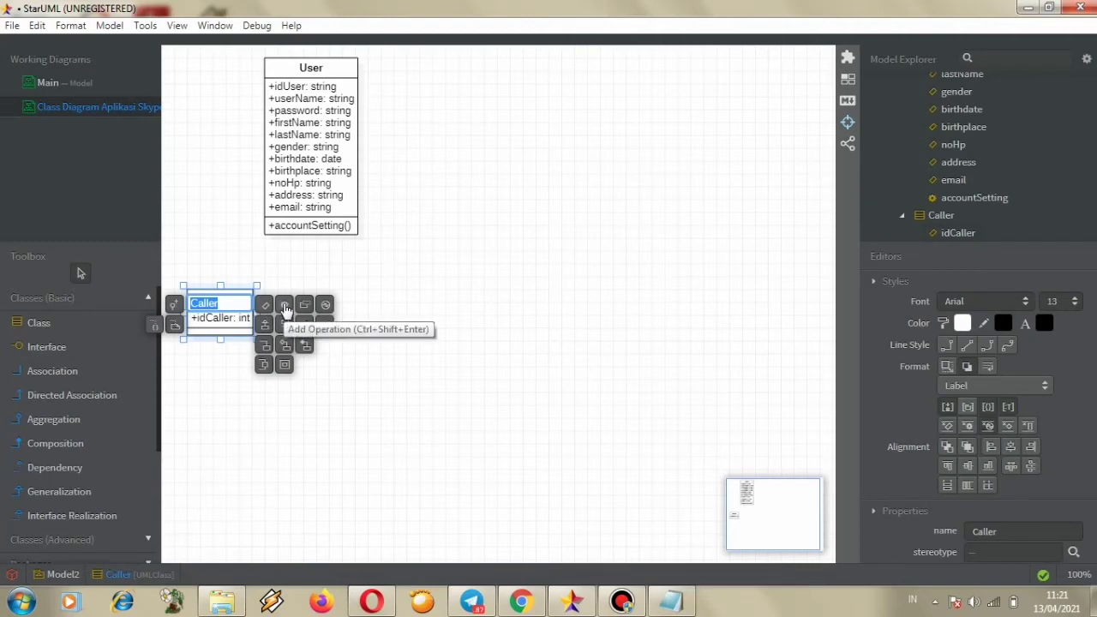
left_click(285, 307)
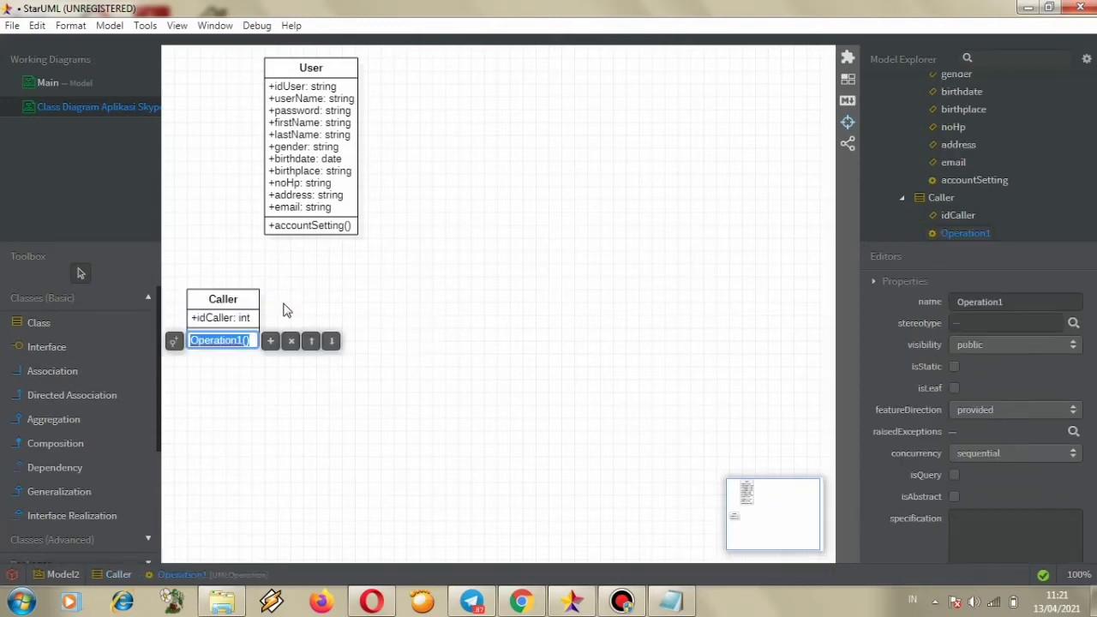
type("call")
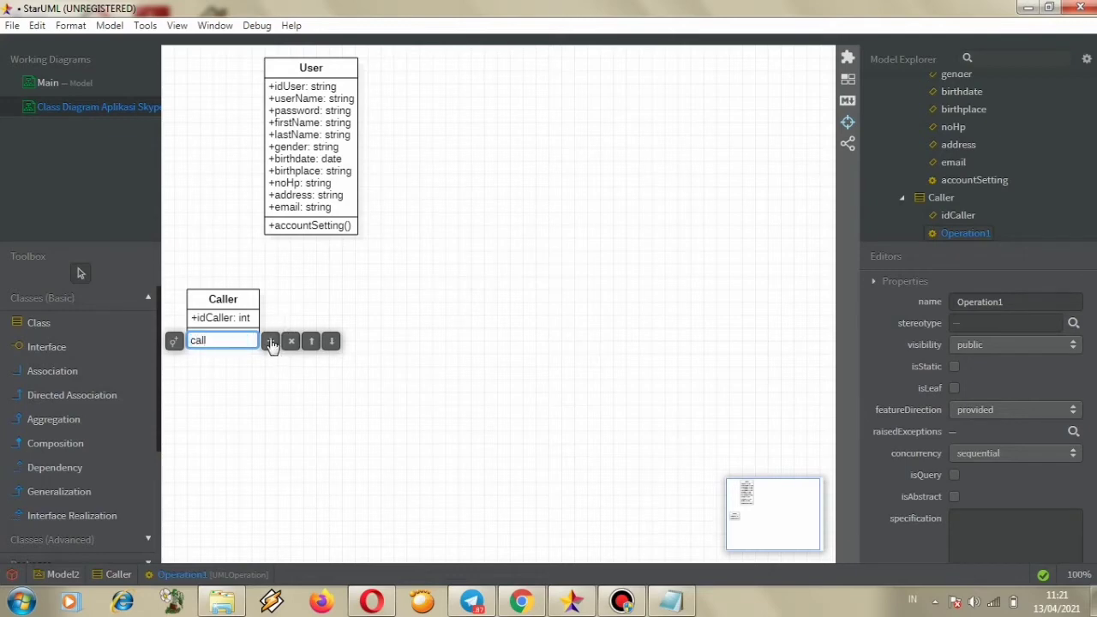
left_click(270, 343)
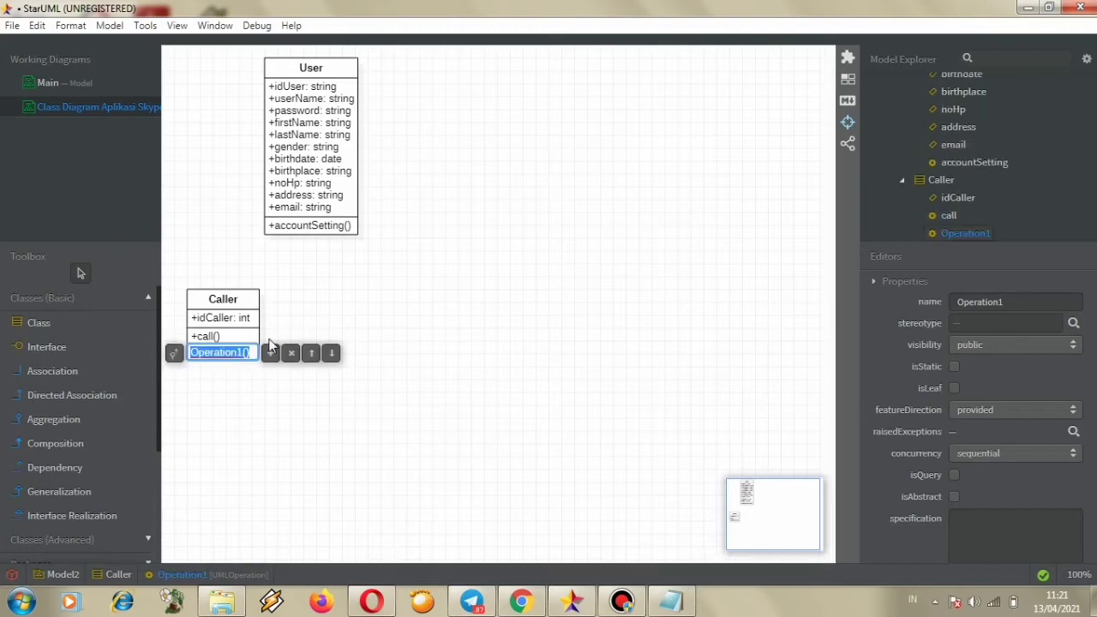
type("vCall")
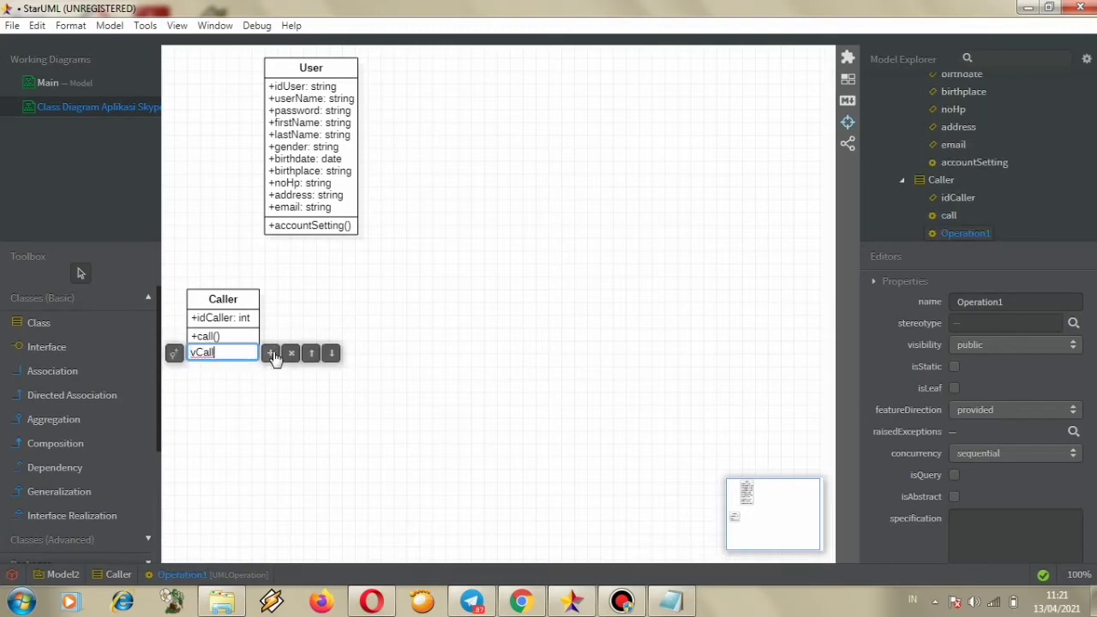
- Add the operations chat and delHistory to the Caller class below vCall
left_click(270, 354)
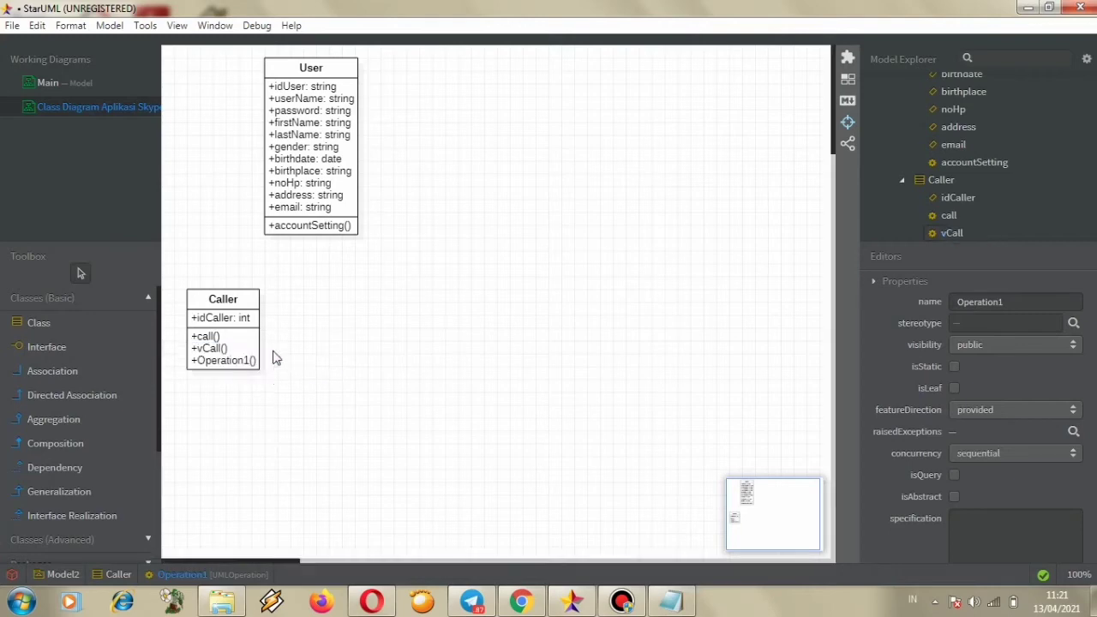
type("chat")
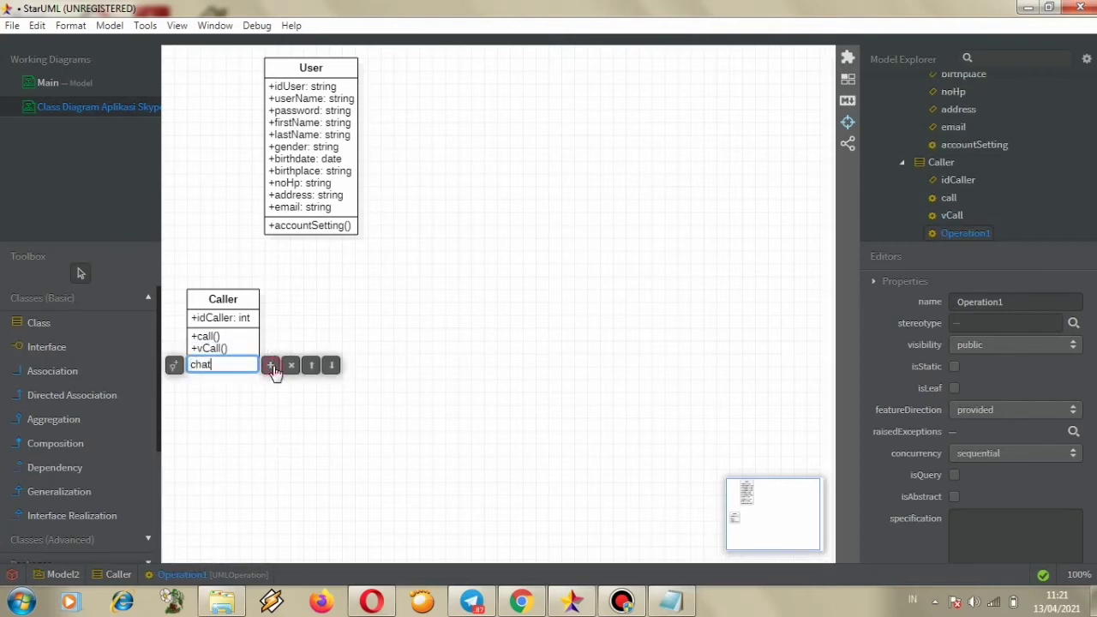
left_click(271, 366)
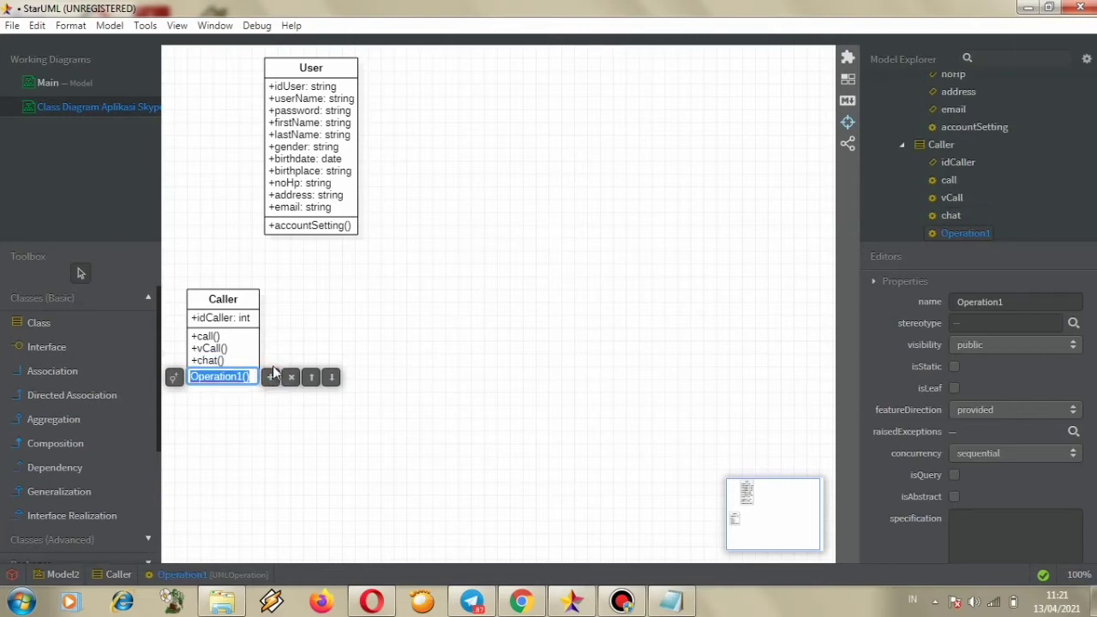
type("del")
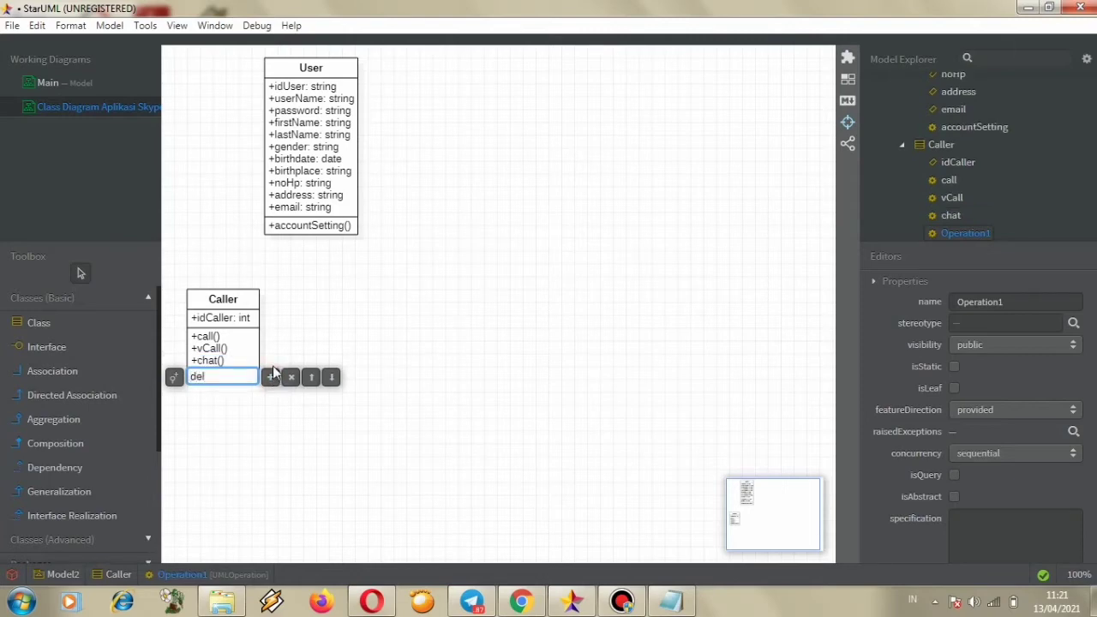
type("History")
left_click(325, 341)
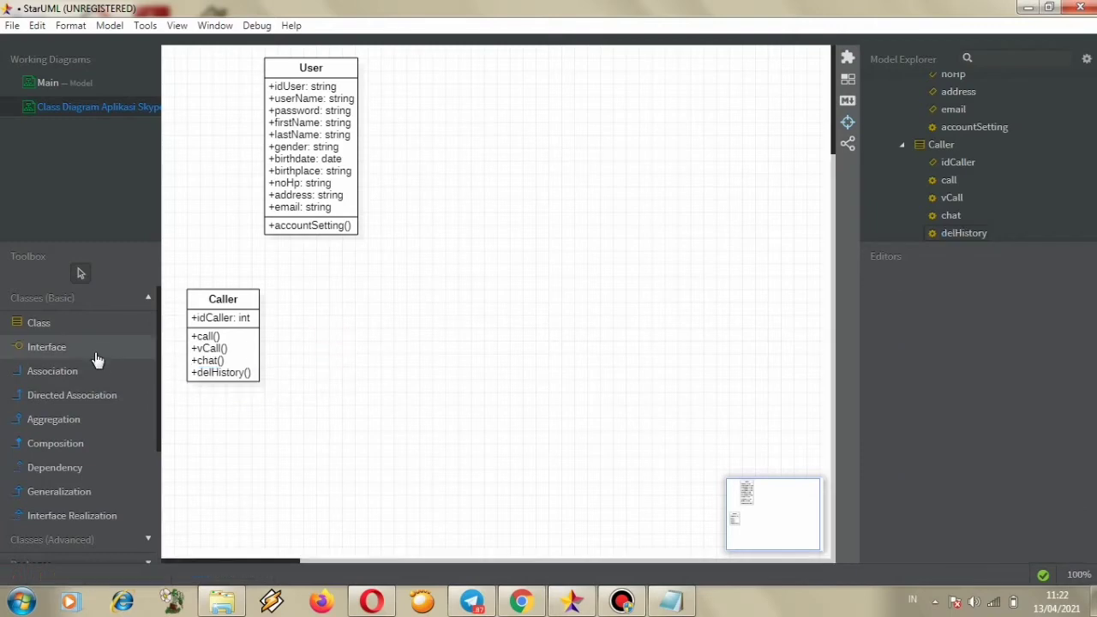
- Create a class named Receiver to the right of the Caller class
left_click(94, 324)
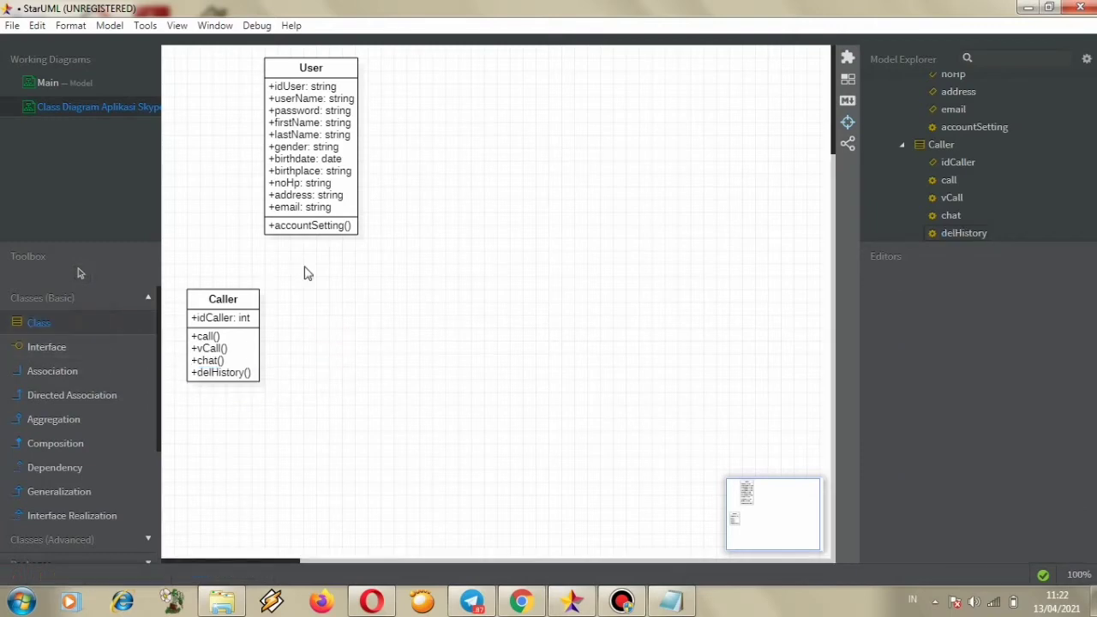
left_click(350, 294)
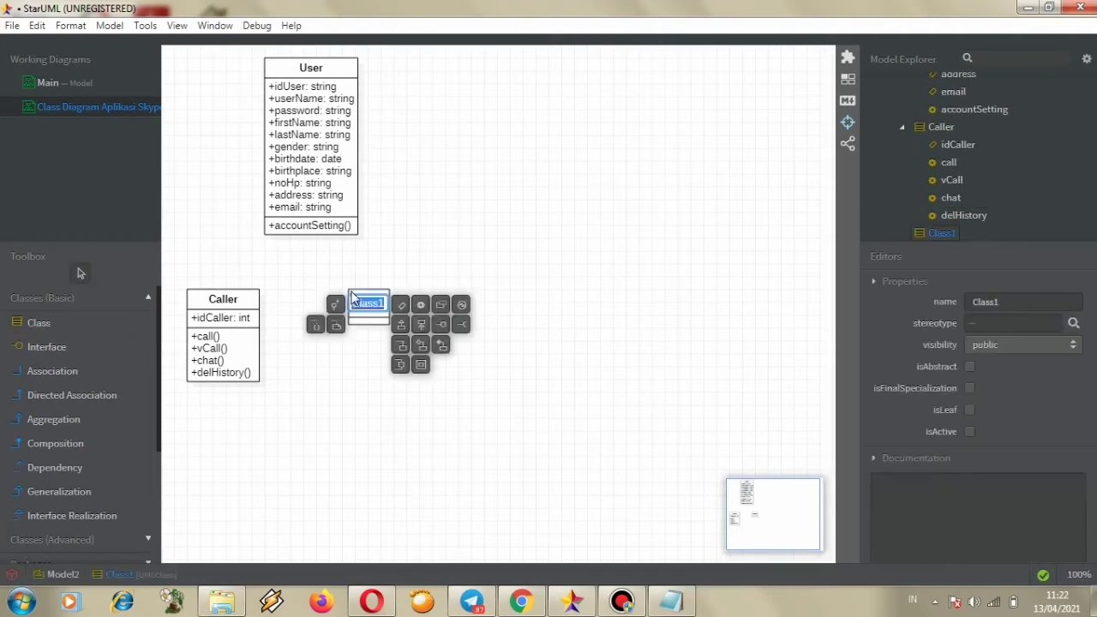
key("BackSpace")
type("Receiver")
- Add the attribute idReceiver and a new default-named operation to the Receiver class
left_click(397, 306)
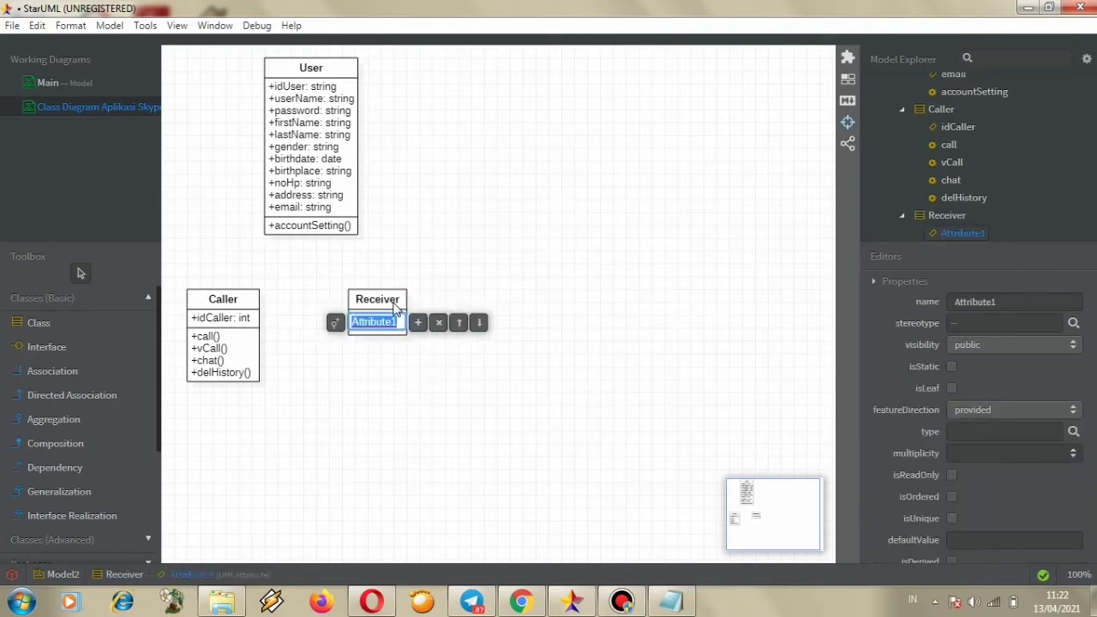
key("BackSpace")
type("idReceiver")
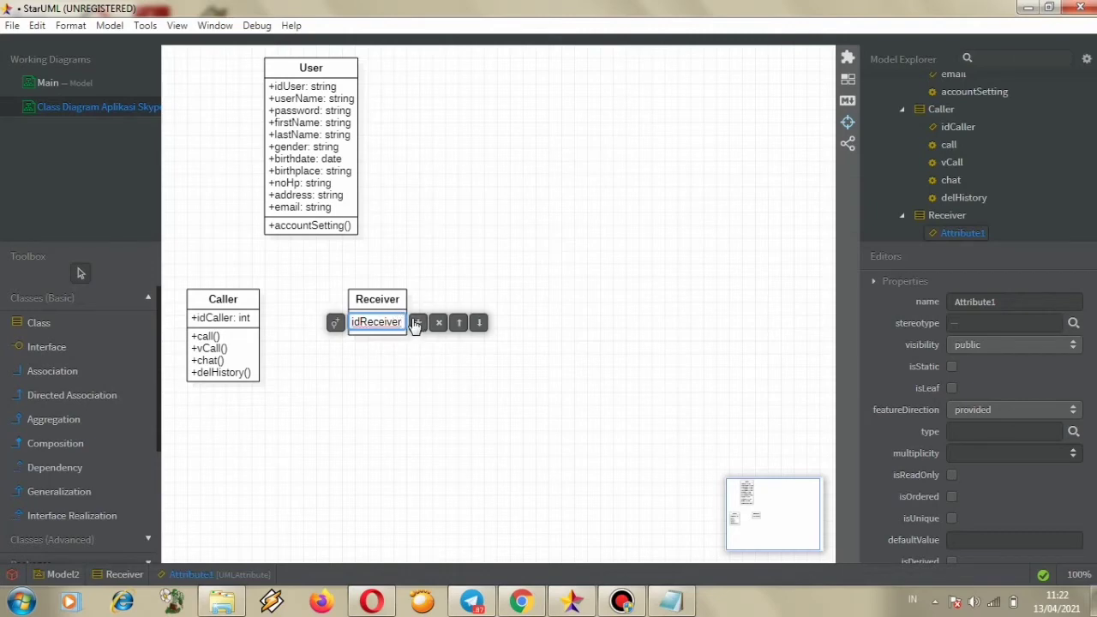
left_click(416, 323)
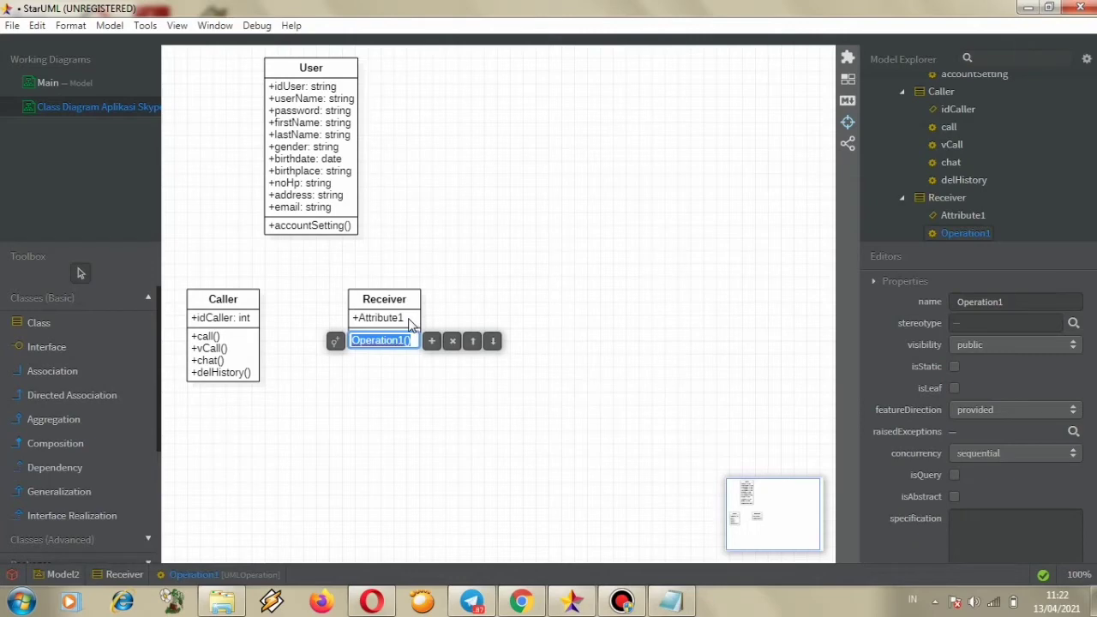
double_click(409, 318)
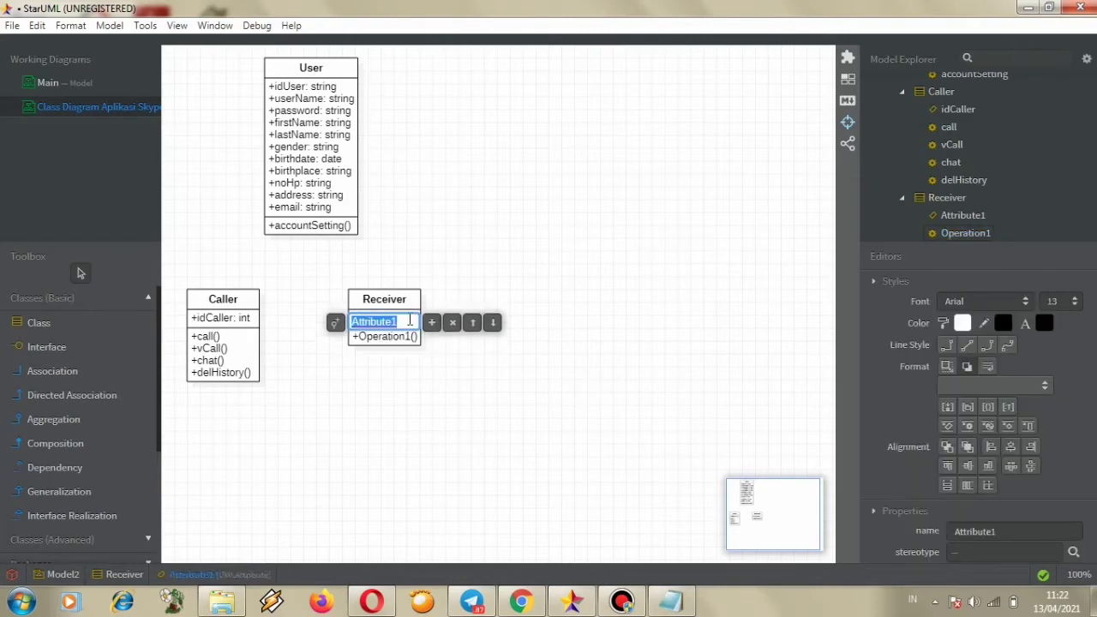
type("idReceiver")
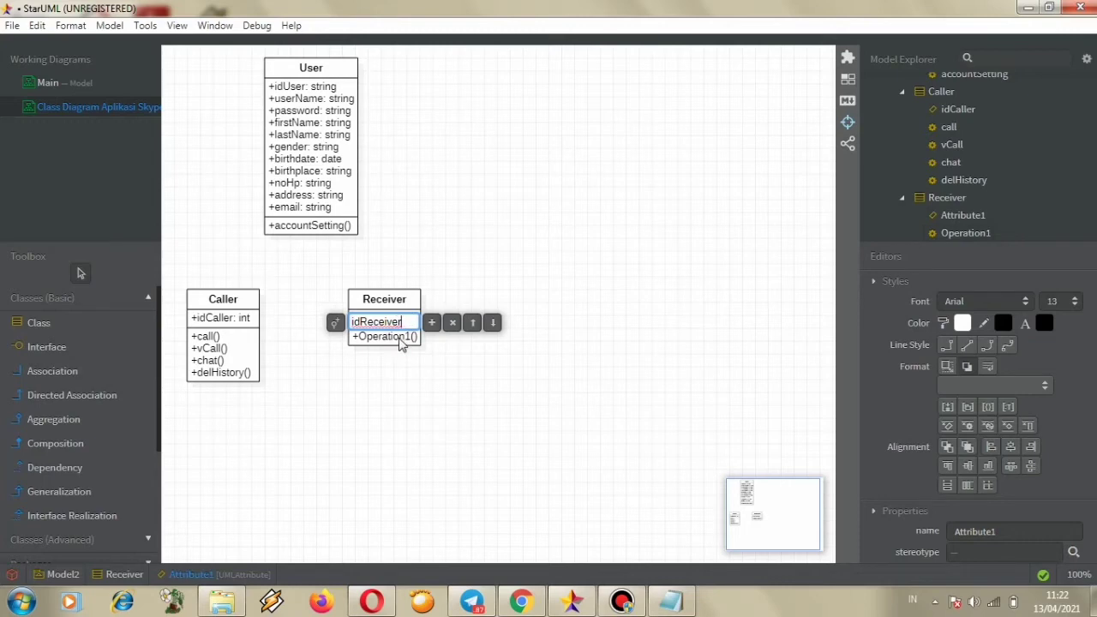
- Rename the Receiver class's default-named operation to rCall
double_click(399, 339)
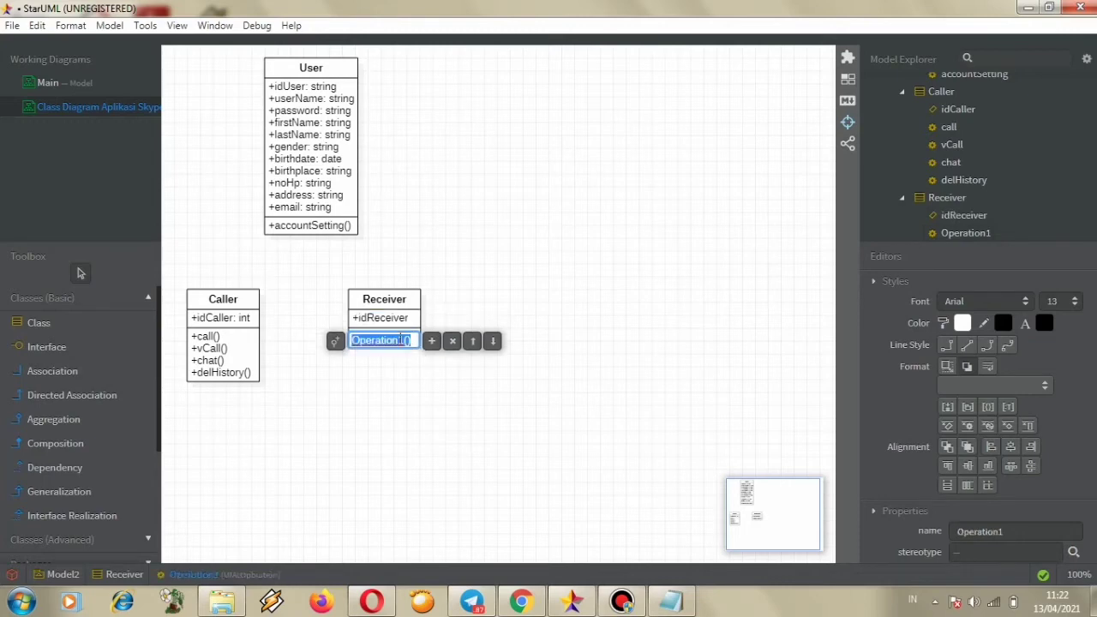
type("r")
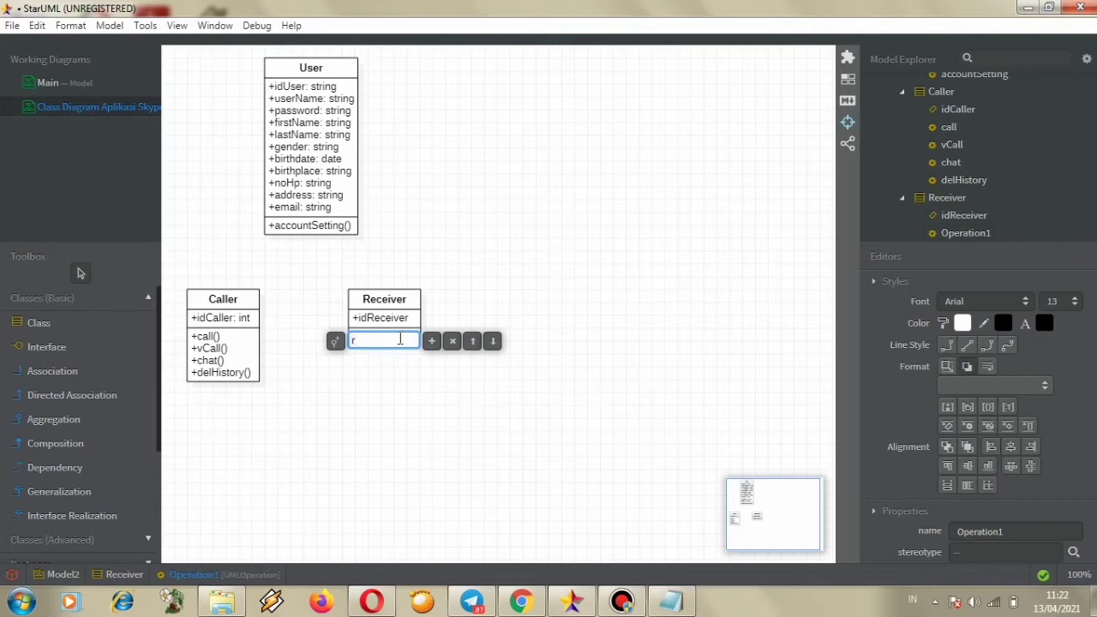
type("Call")
- Add the operation rChat to the Receiver class below rCall
left_click(431, 342)
type("r")
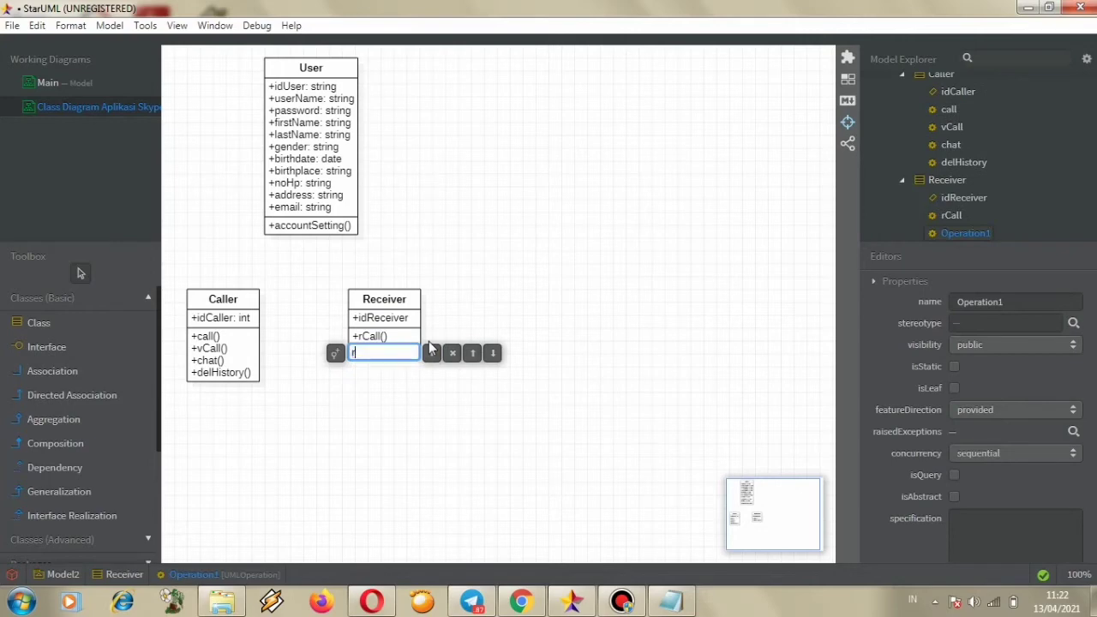
type("Chat")
key("BackSpace")
type("r")
key("BackSpace")
type("t")
- Add the operation rvCall to the Receiver class below rChat
left_click(431, 355)
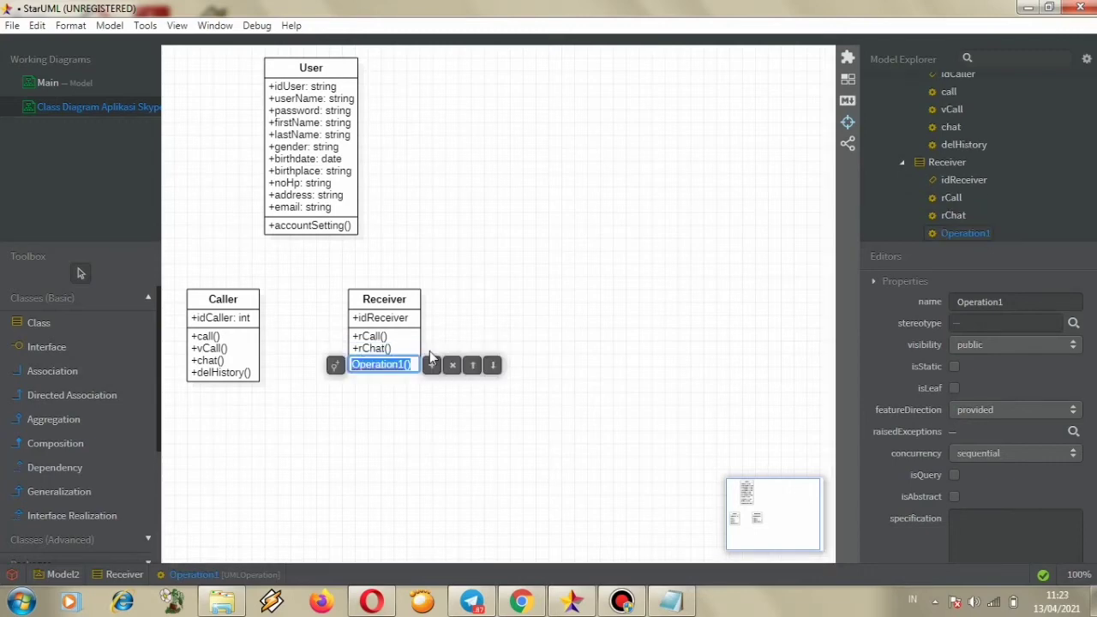
type("rv")
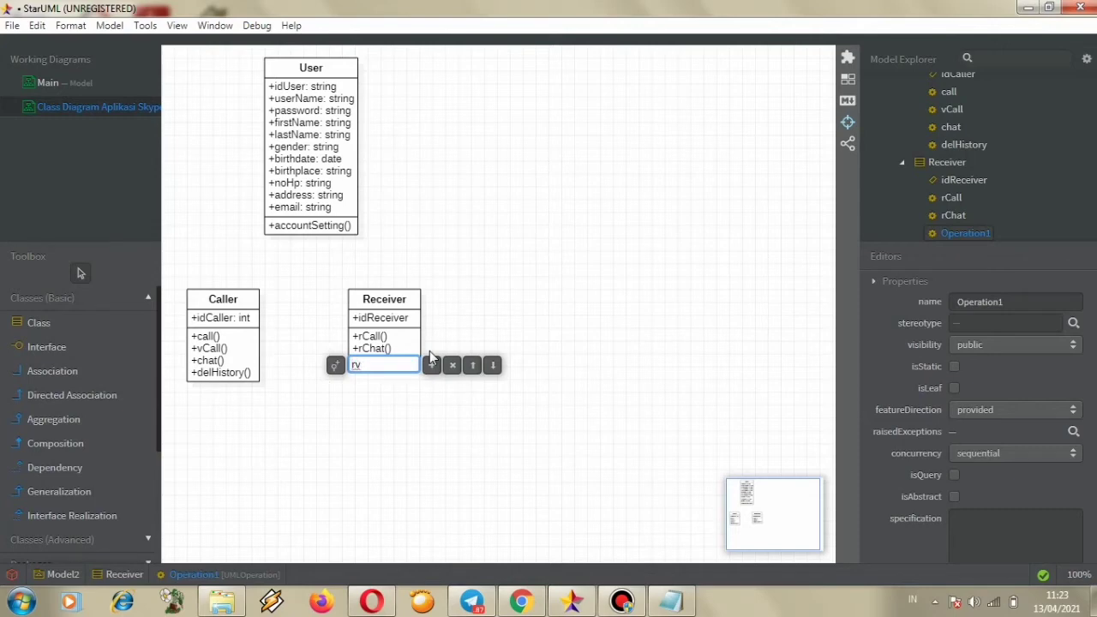
type("CALL")
key("BackSpace")
key("BackSpace")
key("BackSpace")
type("all")
- Add the operation reject to the Receiver class below rvCall
left_click(432, 367)
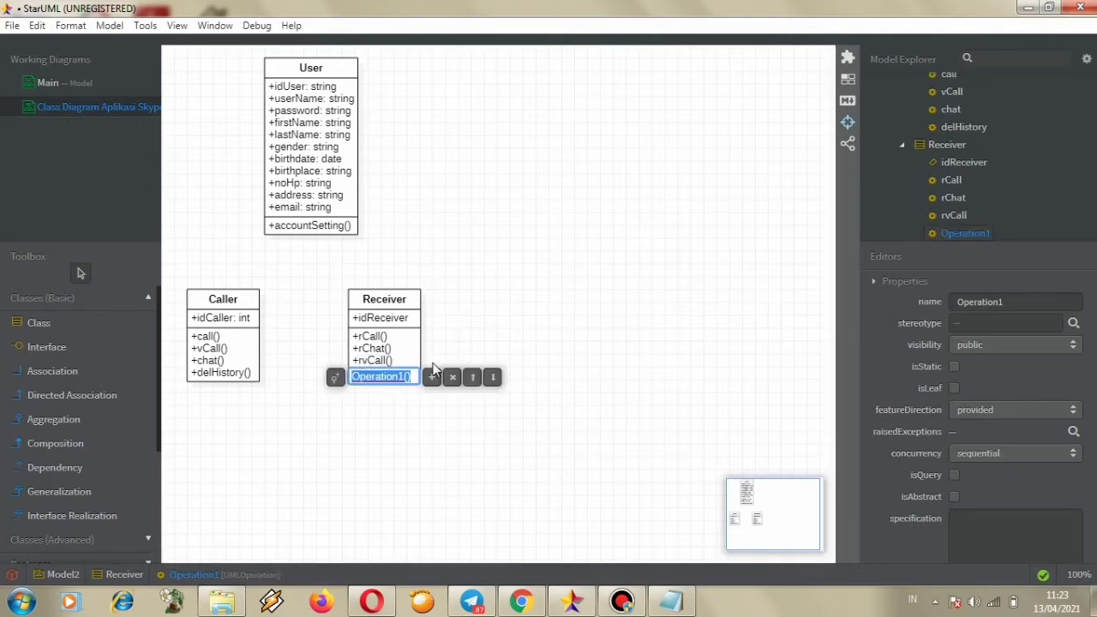
type("reject")
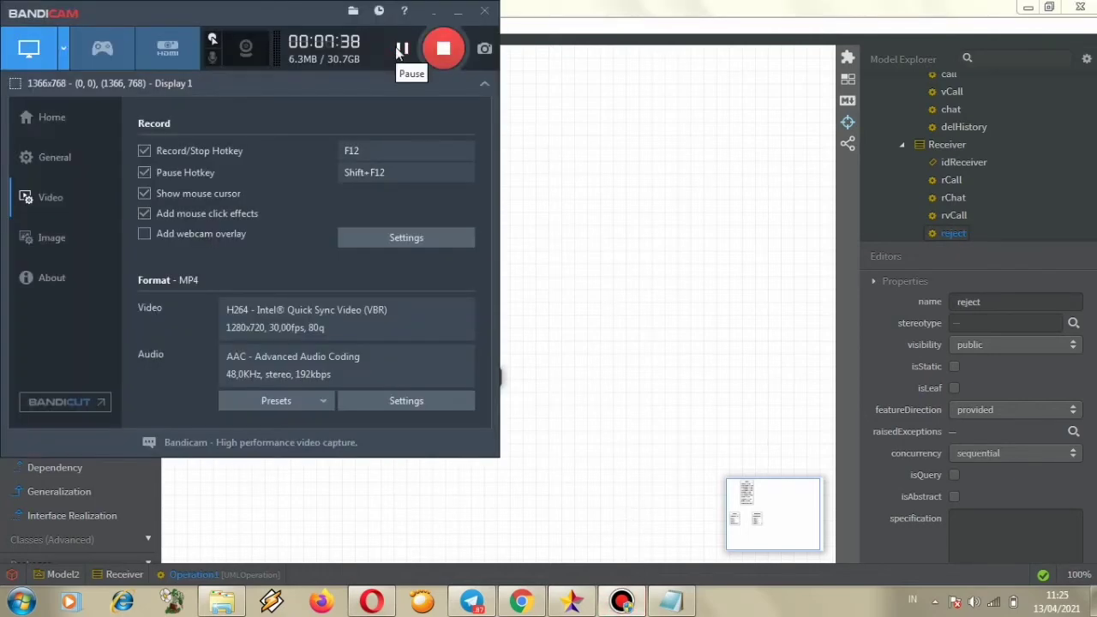
left_click(452, 14)
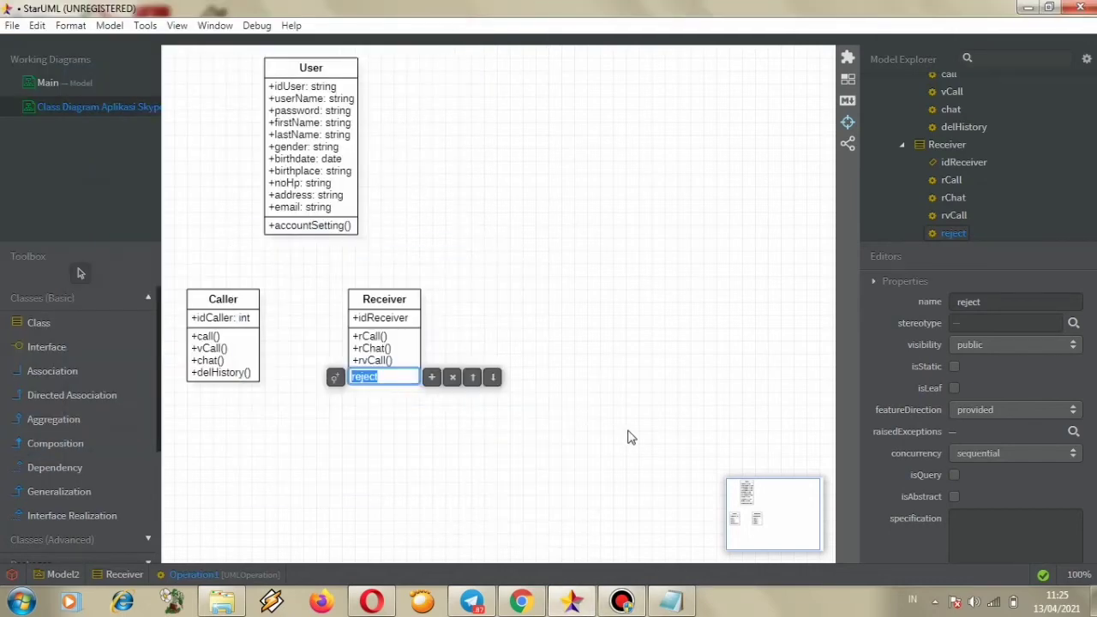
- Add the operation delHistory to the Receiver class below reject
left_click(433, 379)
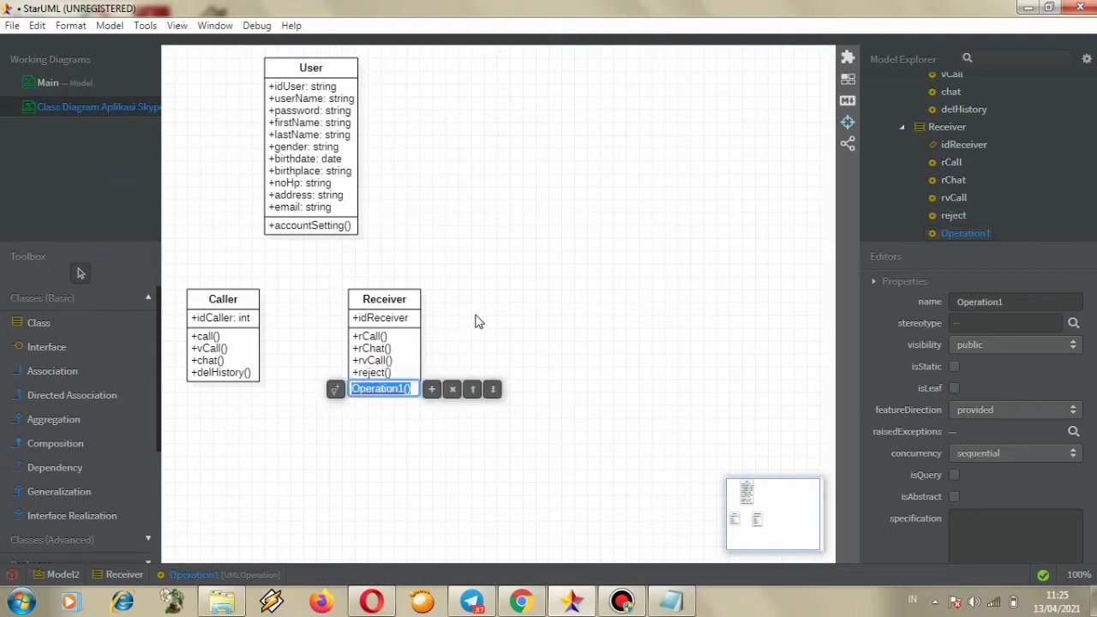
type("del")
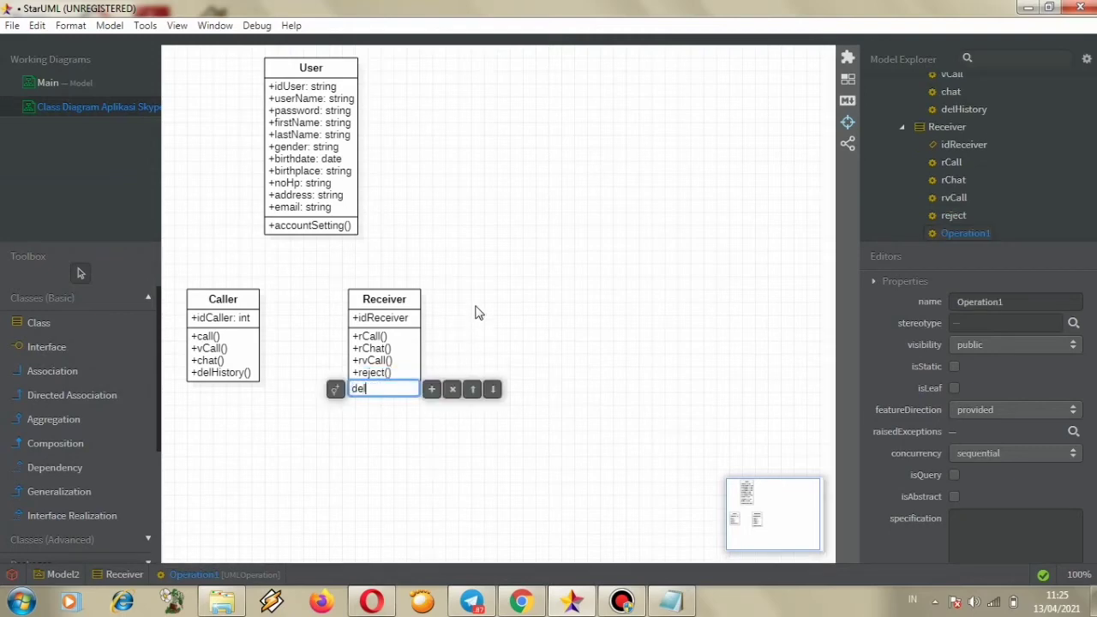
type("History")
left_click(506, 295)
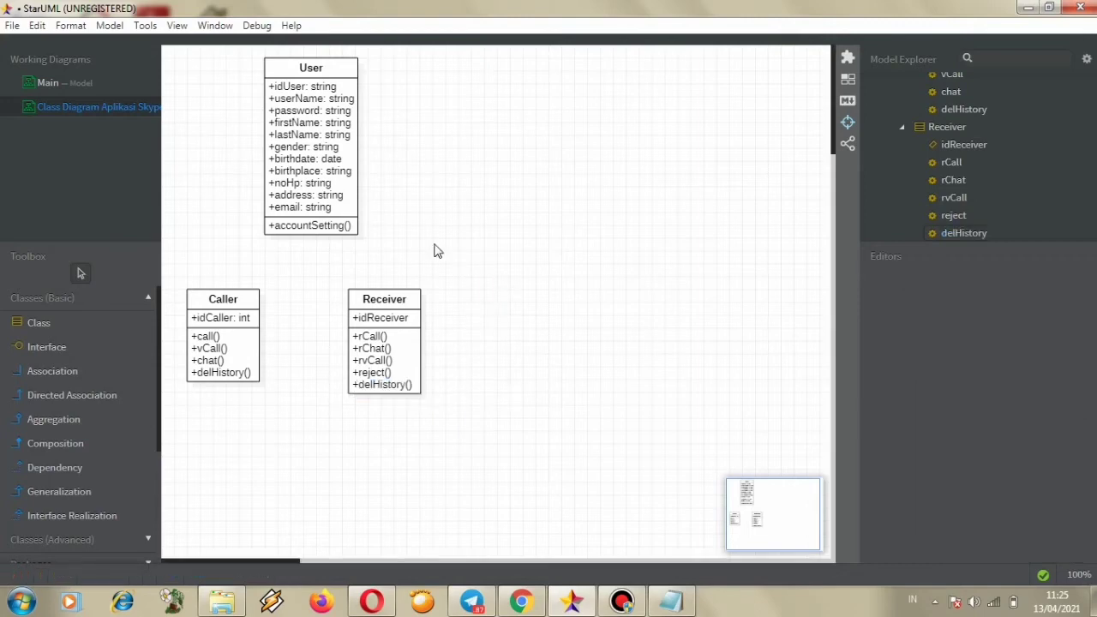
- Create a class named contact to the right of the User class, level with its top
left_click(112, 322)
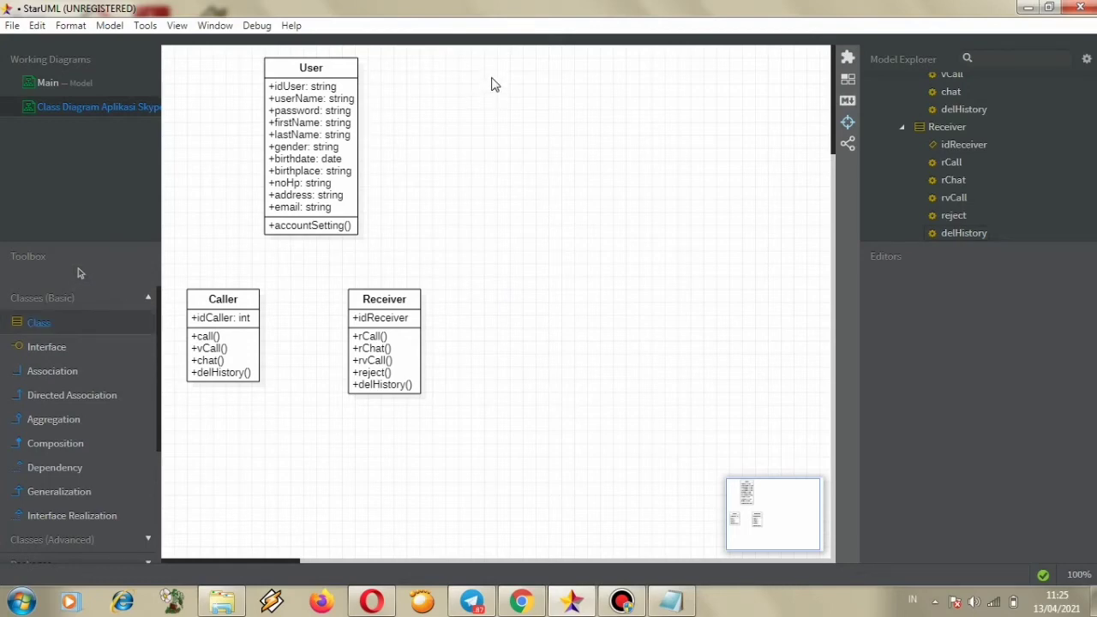
left_click(488, 66)
type("c")
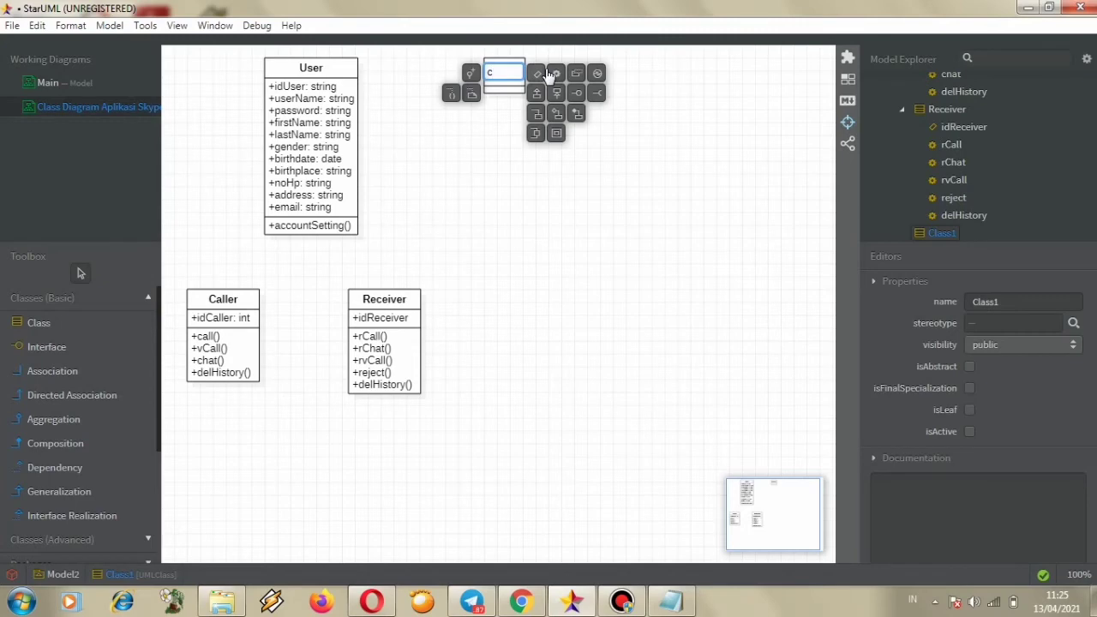
type("ontaact")
key("BackSpace")
key("BackSpace")
key("BackSpace")
type("ct")
- Add an attribute contactNmae of type string to the contact class
left_click(536, 74)
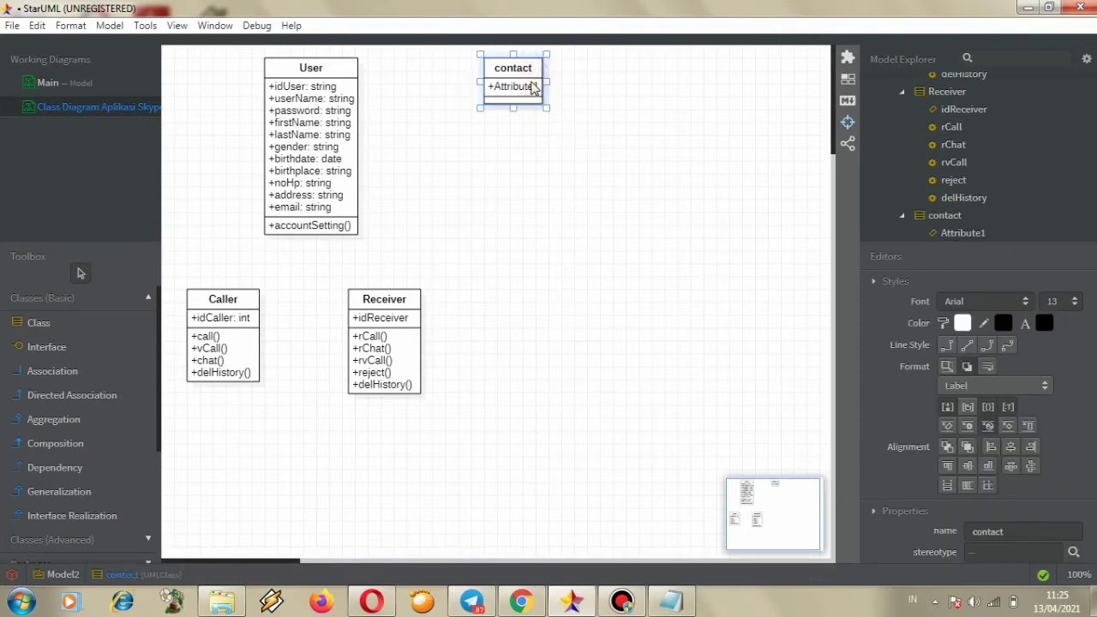
left_click(517, 87)
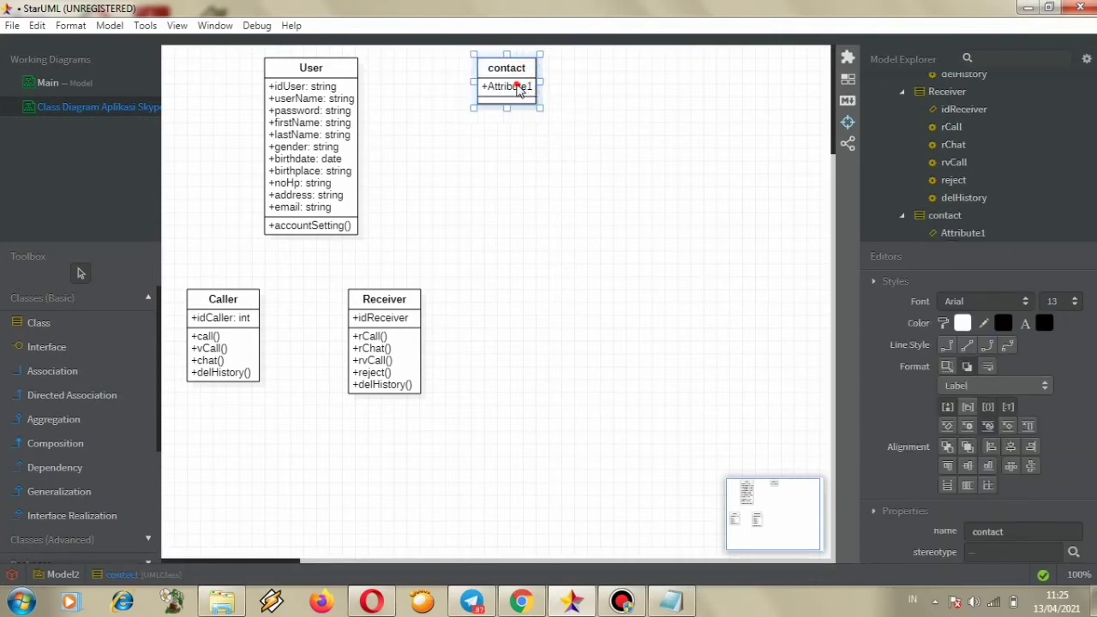
double_click(517, 86)
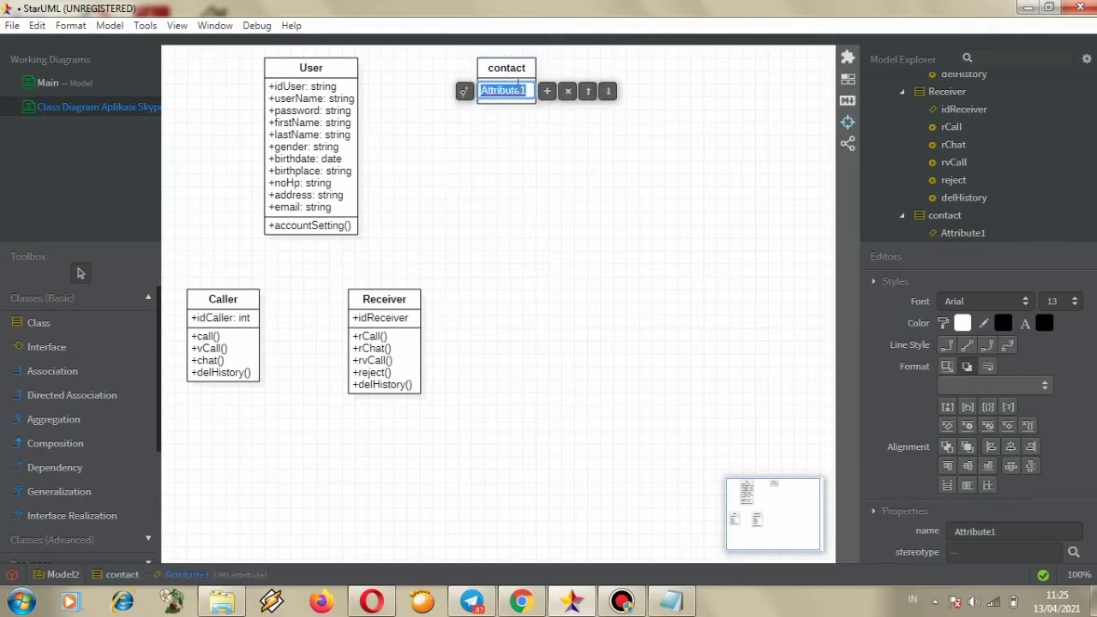
type("contactNmae : String")
key("BackSpace")
key("BackSpace")
key("BackSpace")
key("BackSpace")
key("BackSpace")
key("BackSpace")
type("STRING")
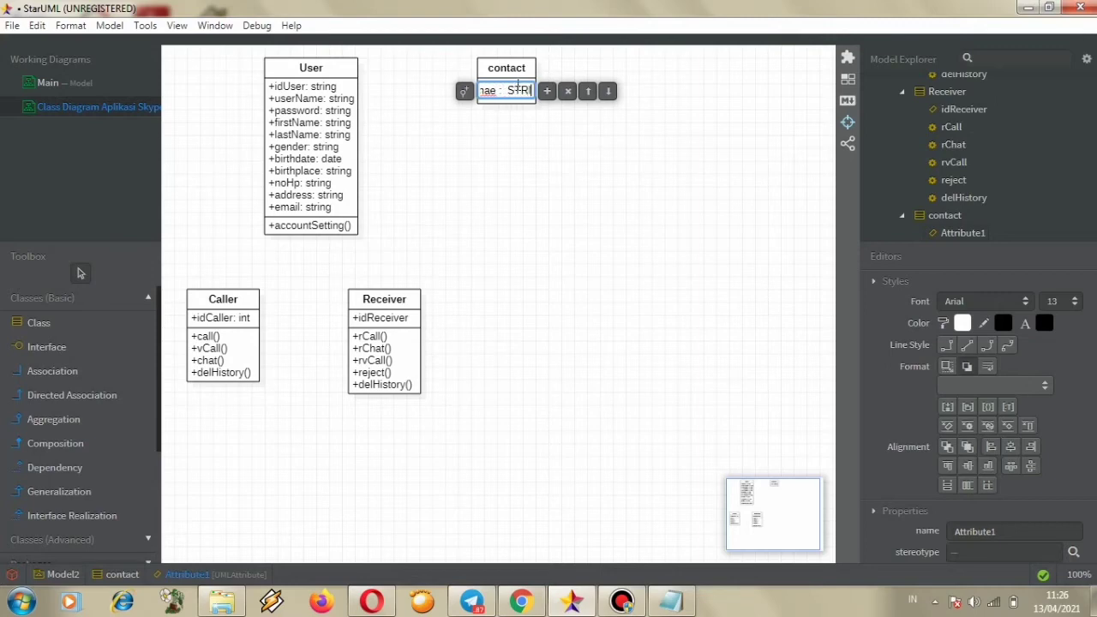
key("BackSpace")
key("BackSpace")
key("BackSpace")
key("BackSpace")
key("BackSpace")
key("BackSpace")
type("string")
key("Left")
key("Left")
key("Left")
key("Left")
key("Left")
key("Left")
key("Left")
key("Left")
key("Left")
key("Left")
key("Left")
key("Left")
key("Left")
key("Left")
key("Left")
key("Right")
key("Right")
key("Right")
key("Right")
key("Right")
key("Right")
key("Right")
key("Right")
key("Right")
key("Right")
key("Right")
key("Right")
key("Right")
key("Right")
key("Right")
- Add the attributes noHp : string and gender : string to the contact class below contactNmae
left_click(547, 91)
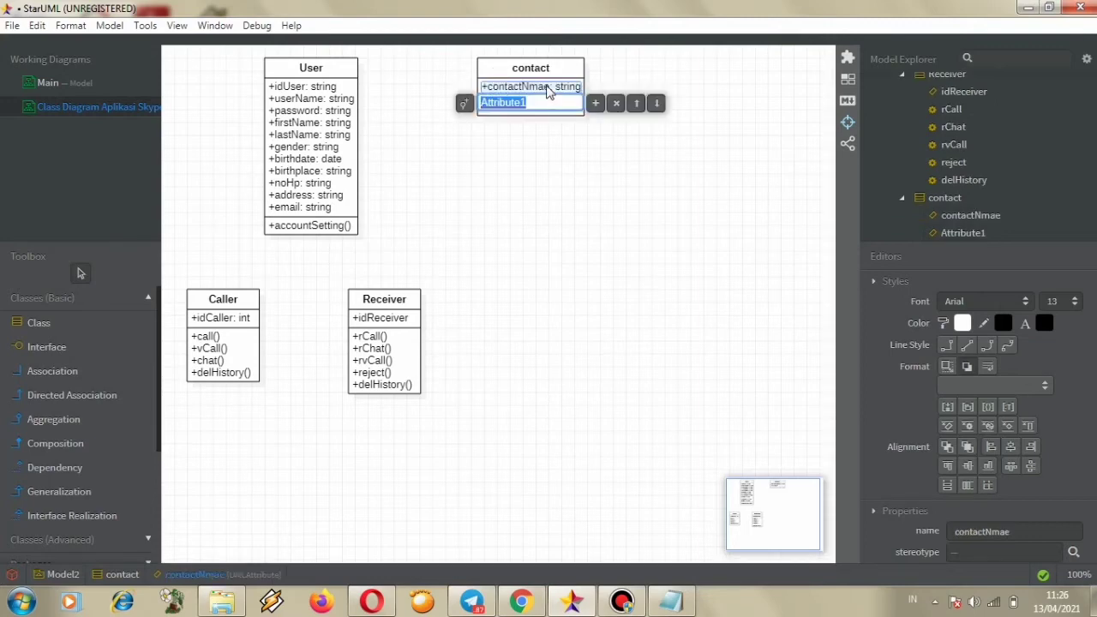
type("noHp : string")
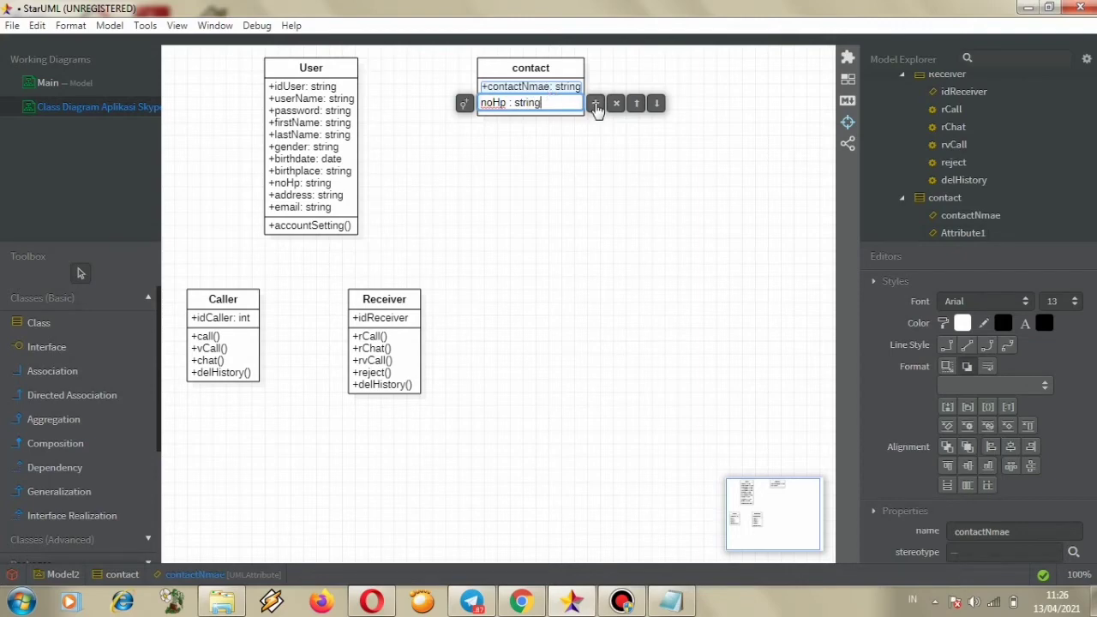
left_click(596, 105)
type("gend")
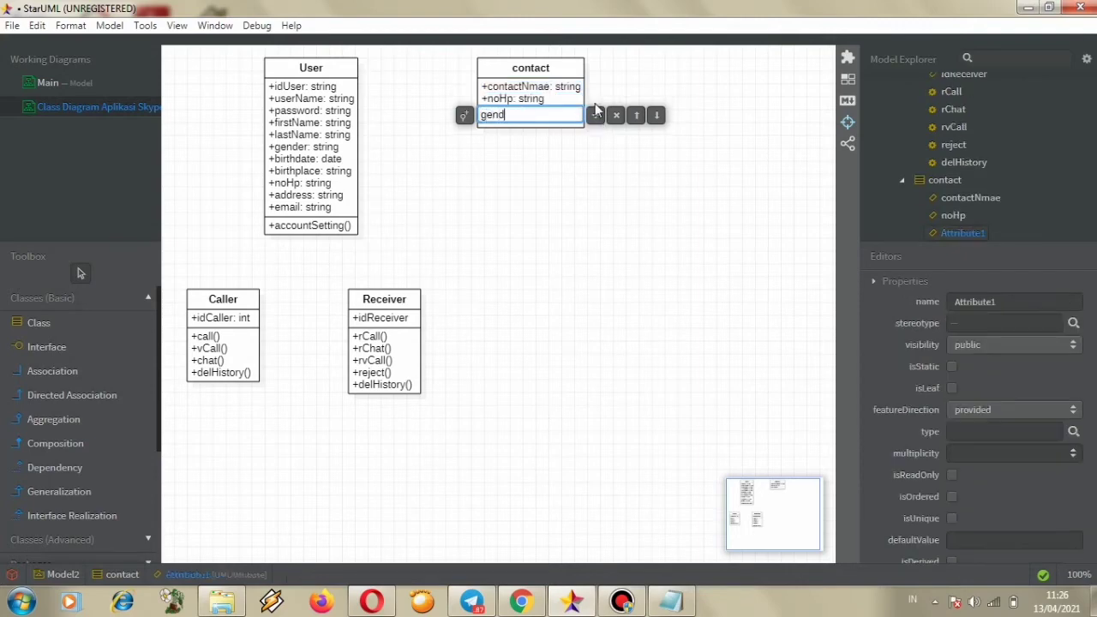
type("er : string")
- Add the attributes birthdate : date and birthplace : string to the contact class below gender
left_click(592, 117)
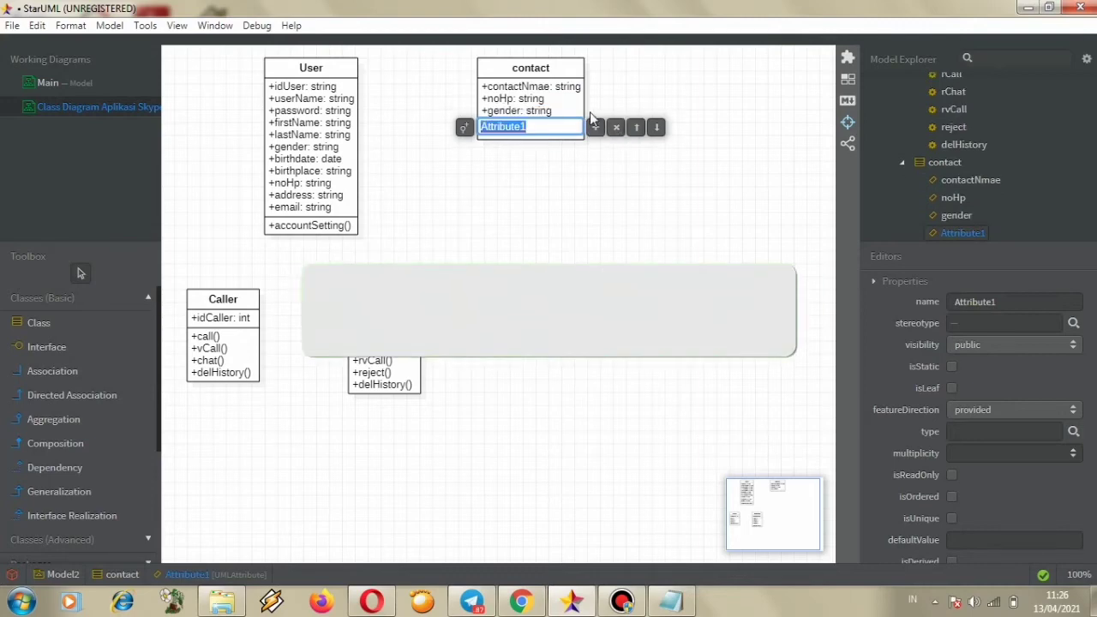
type("birthdate")
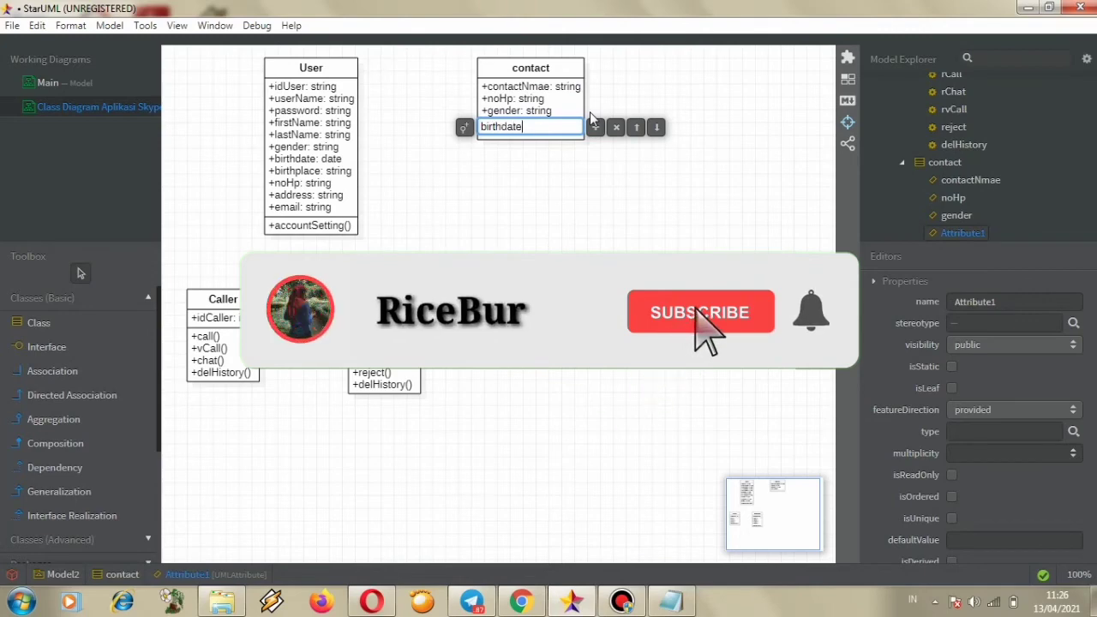
type(" : ")
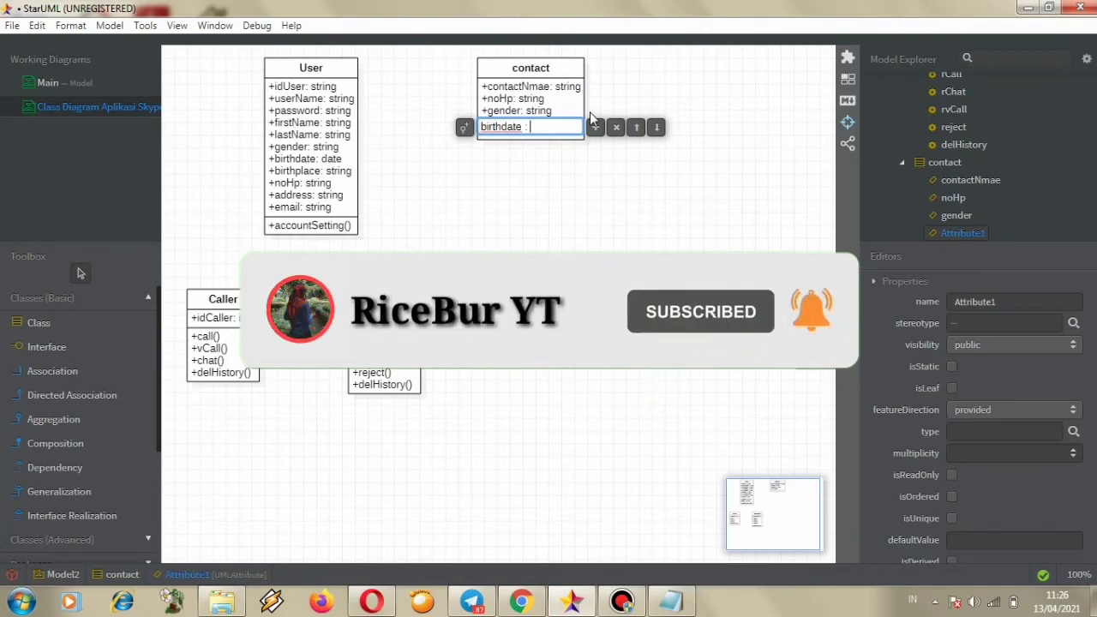
type("date")
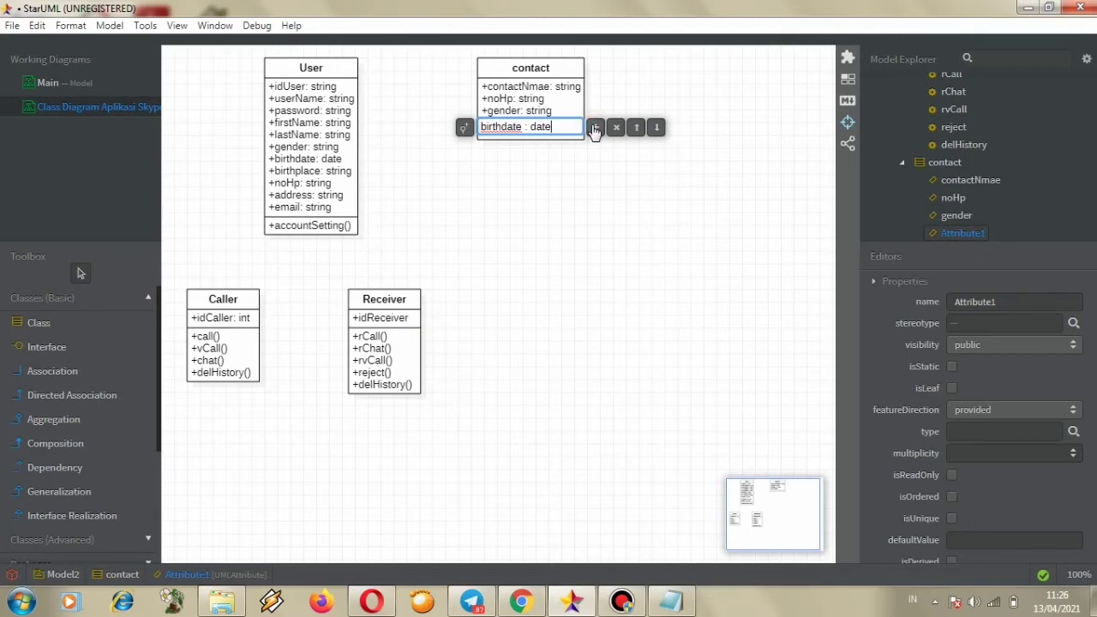
left_click(595, 128)
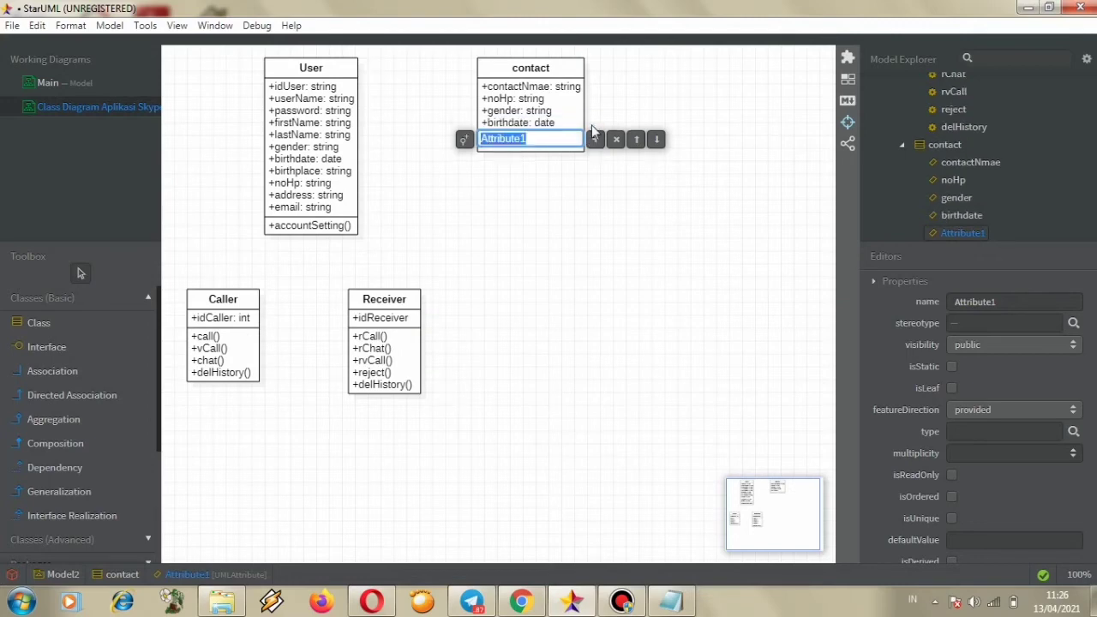
type("birthplace : string")
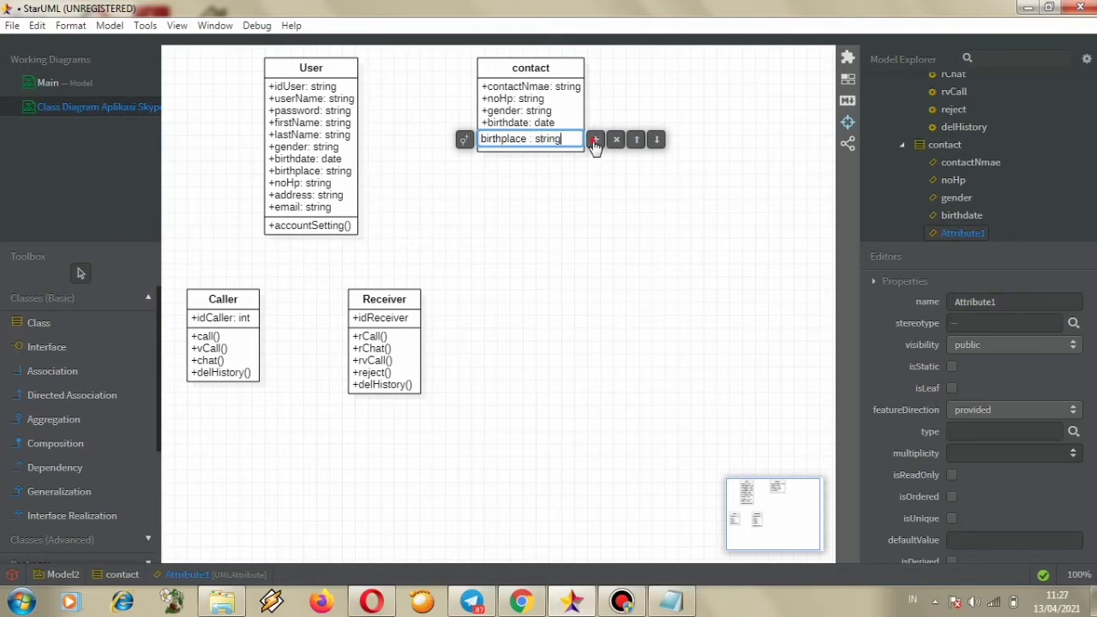
- Add the attribute email : string to the contact class below birthplace
left_click(594, 142)
type("e")
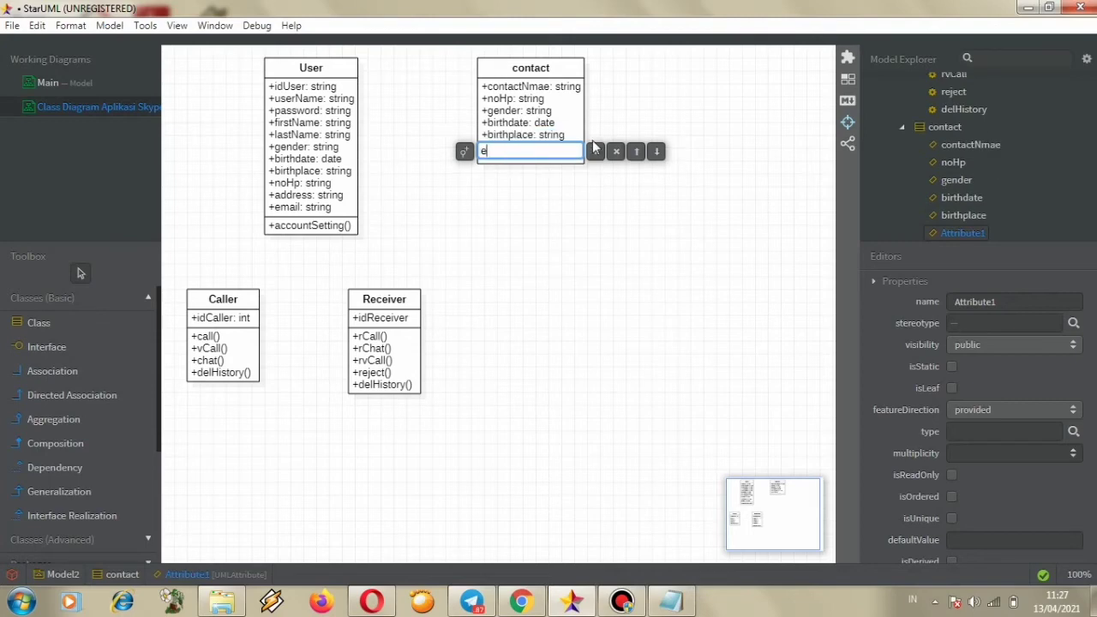
type("mail : string")
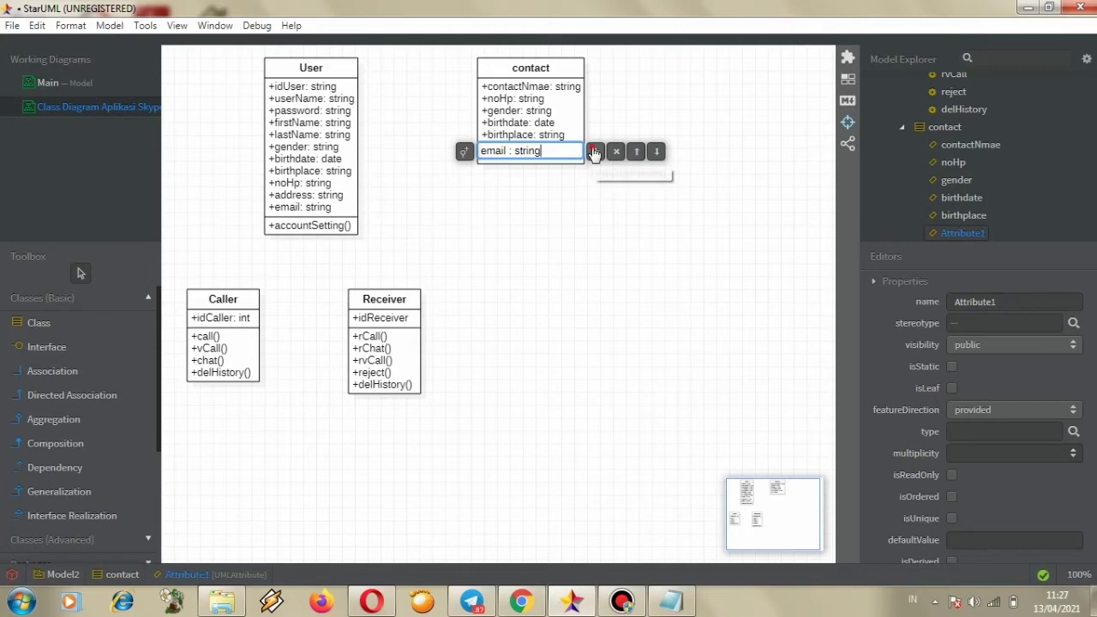
- Add the attribute address : string to the contact class below email
left_click(594, 152)
type("ress")
key("BackSpace")
key("BackSpace")
key("BackSpace")
key("BackSpace")
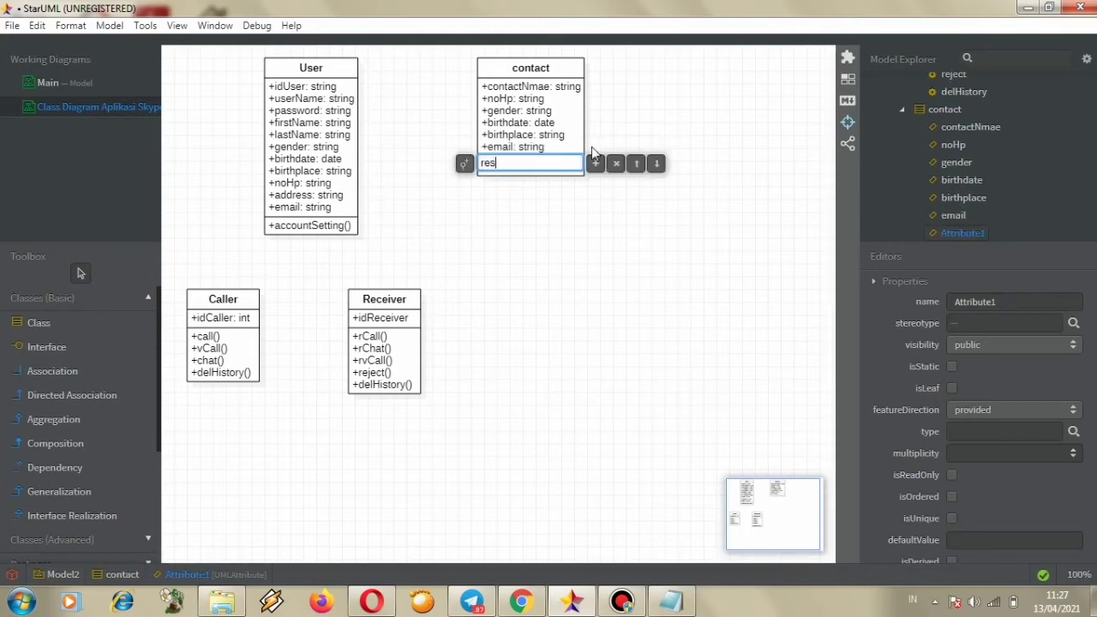
type("addred")
key("BackSpace")
type("ss : string")
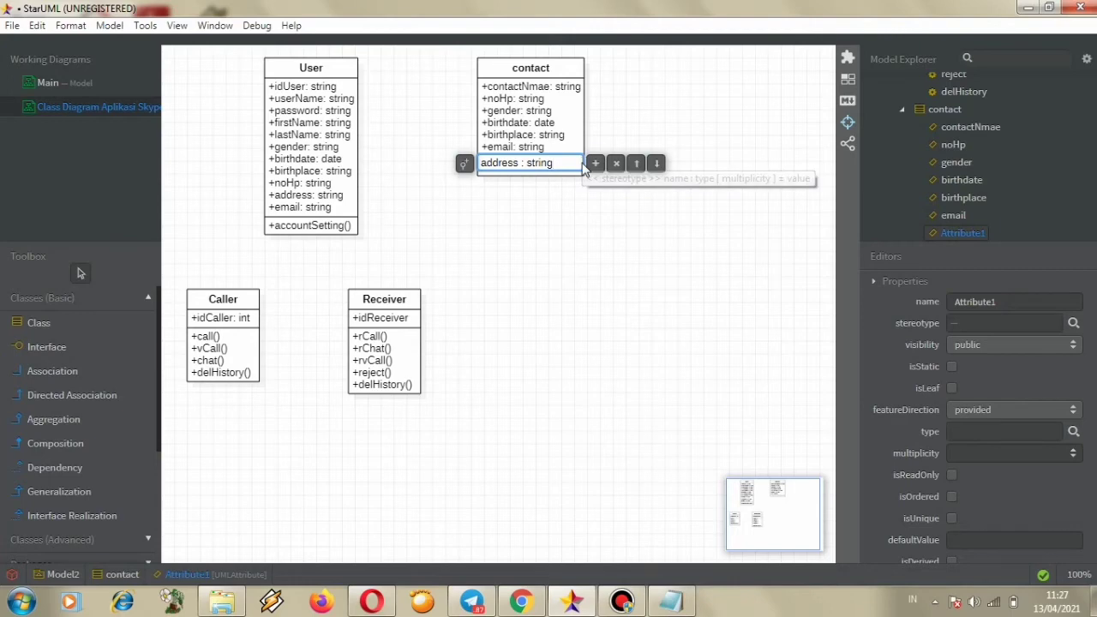
key("Return")
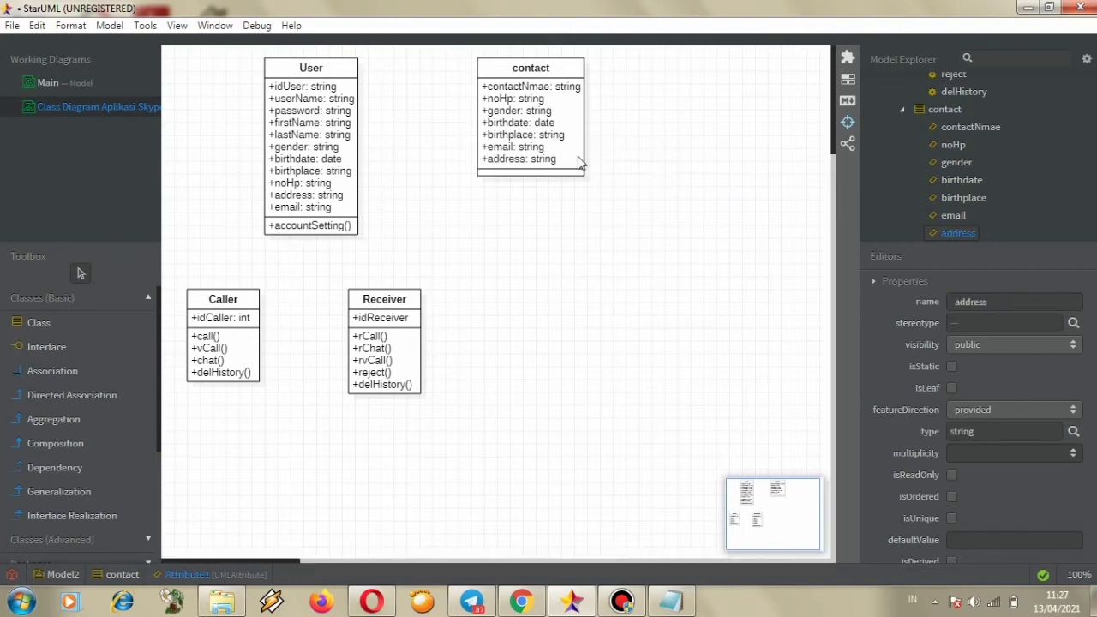
- Add an operation named addContact to the contact class
left_click(555, 74)
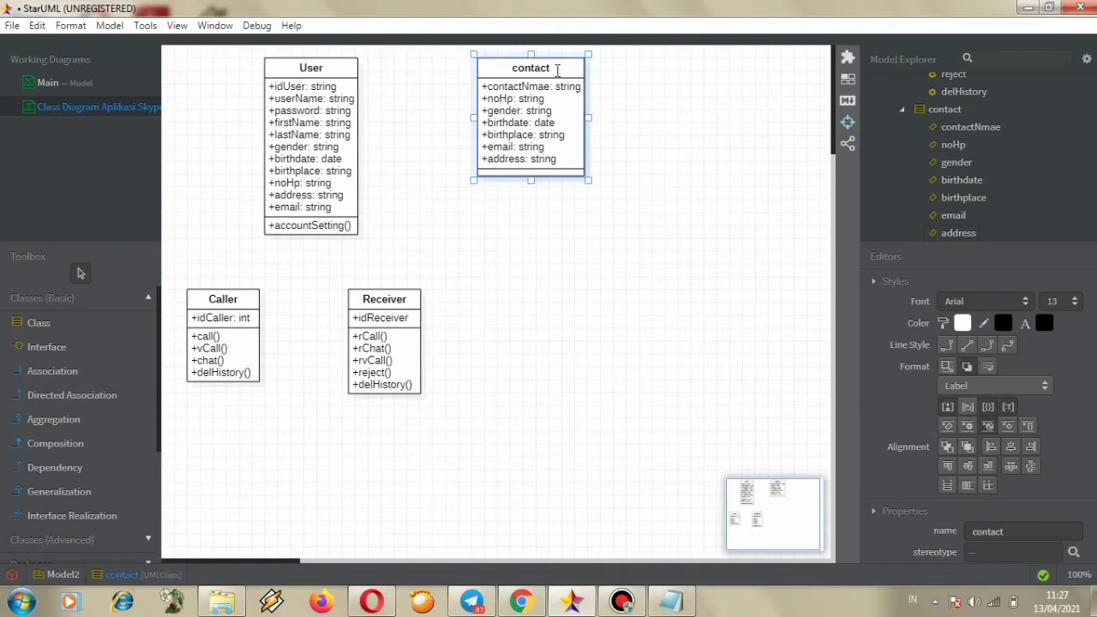
double_click(557, 71)
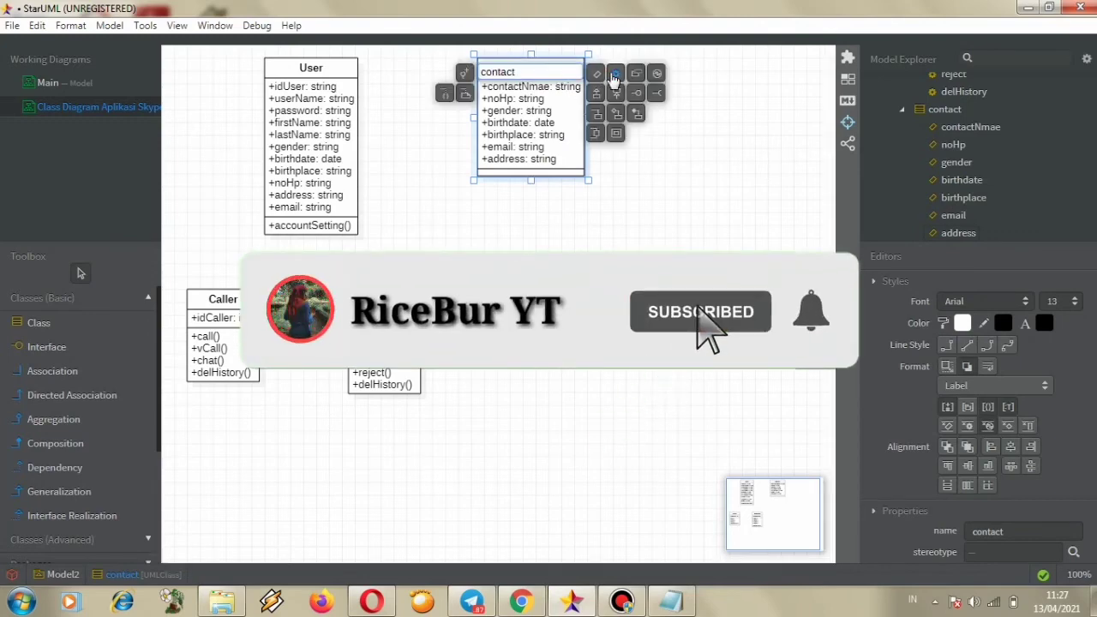
left_click(612, 76)
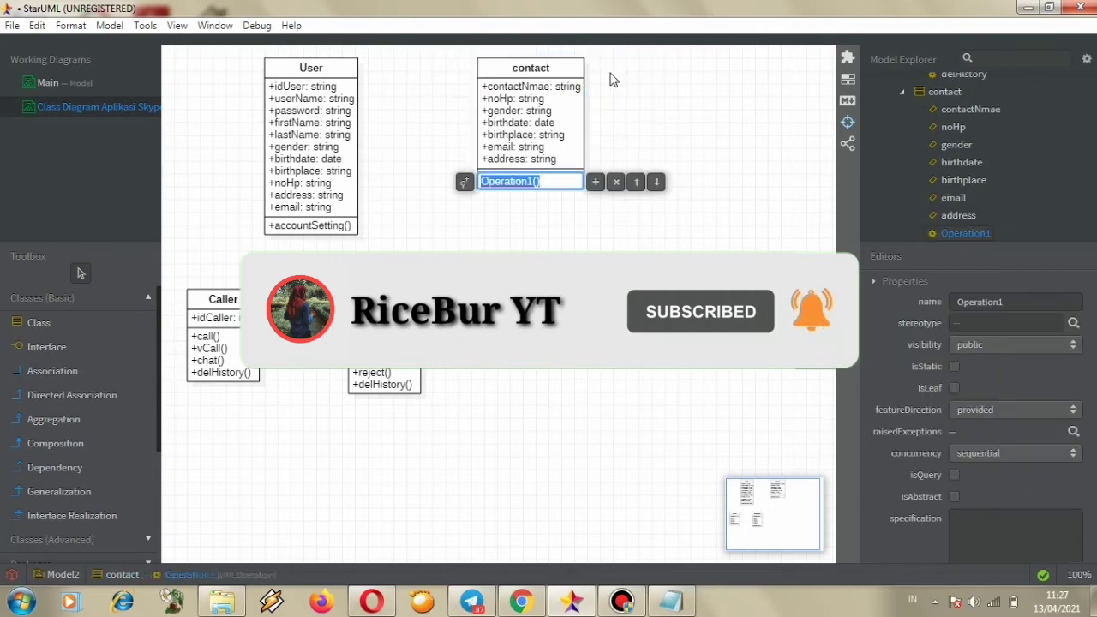
type("add")
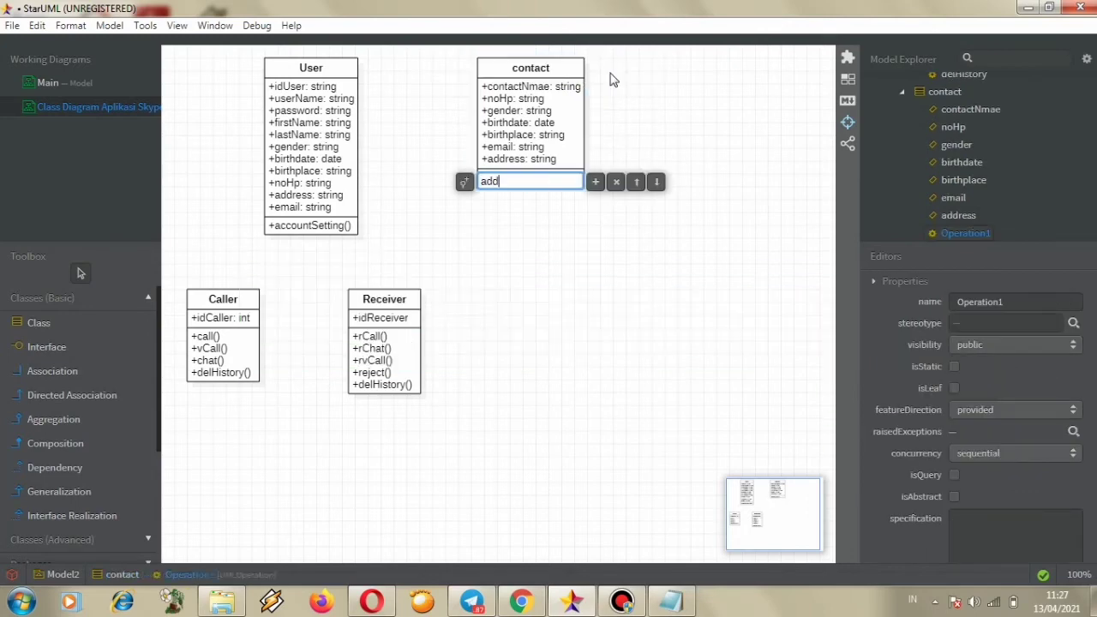
type("Contact")
- Add the operation delContact to the contact class below addContact
left_click(595, 182)
type("del")
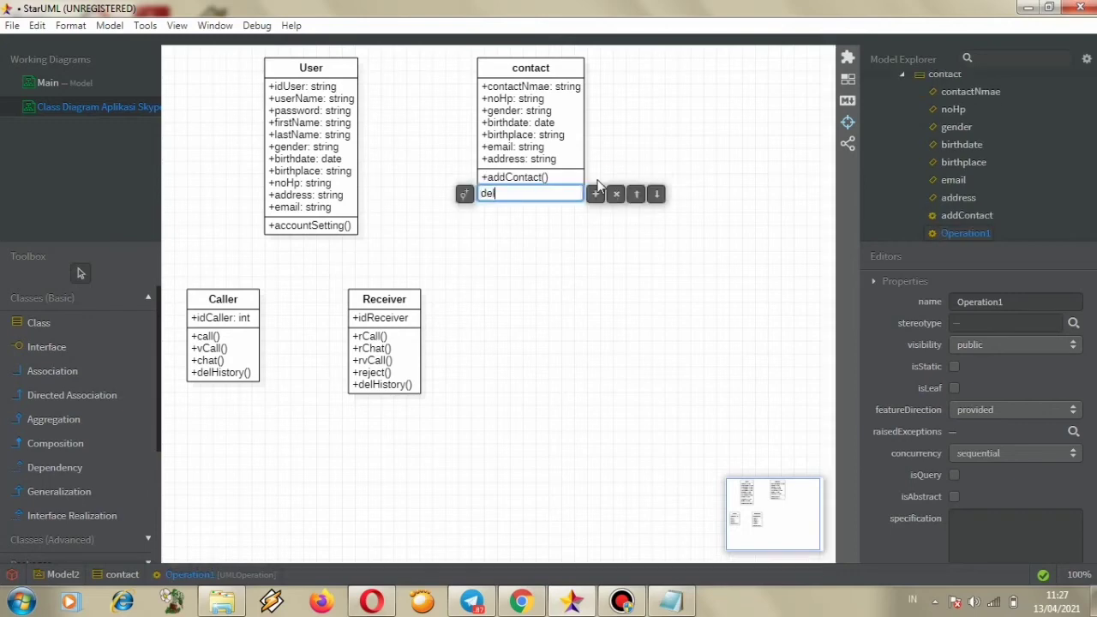
type("Contact")
- Add the operation editContact to the contact class below delContact
left_click(597, 195)
type("adit")
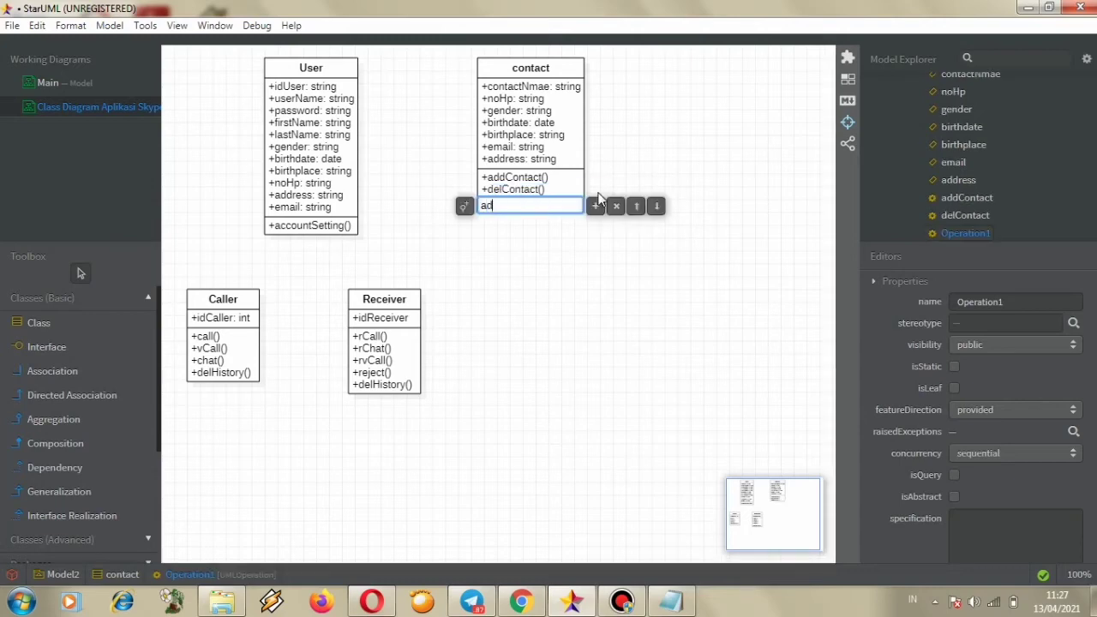
key("BackSpace")
key("BackSpace")
key("BackSpace")
key("BackSpace")
type("EDIT")
key("BackSpace")
key("BackSpace")
key("BackSpace")
key("BackSpace")
type("editContact")
- Add the operation sendInvitation to the contact class below editContact
left_click(595, 207)
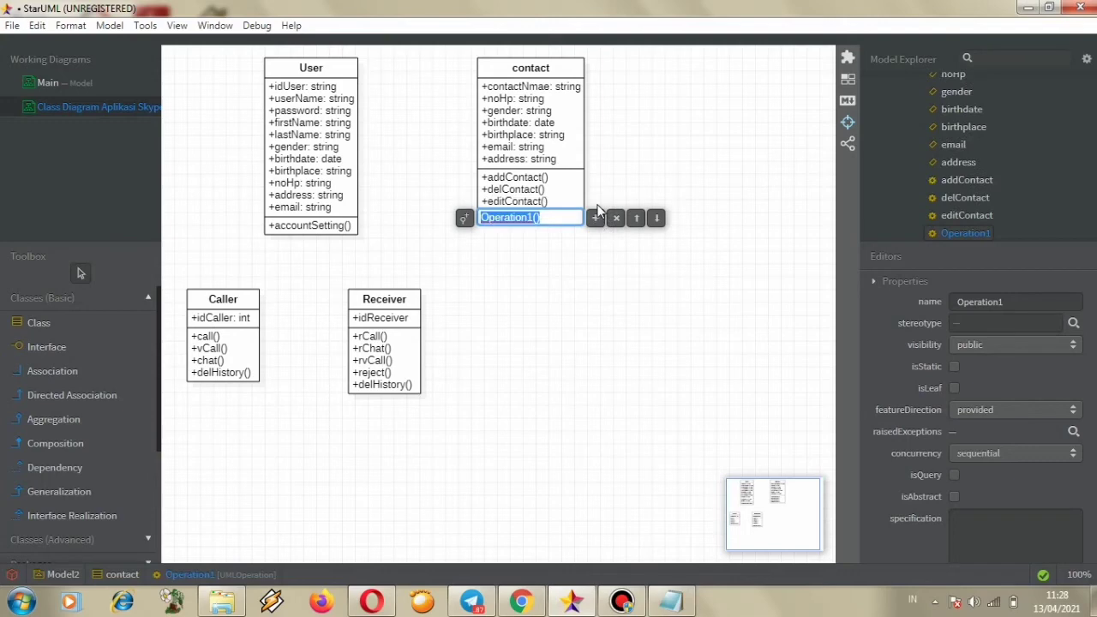
type("sendInvit")
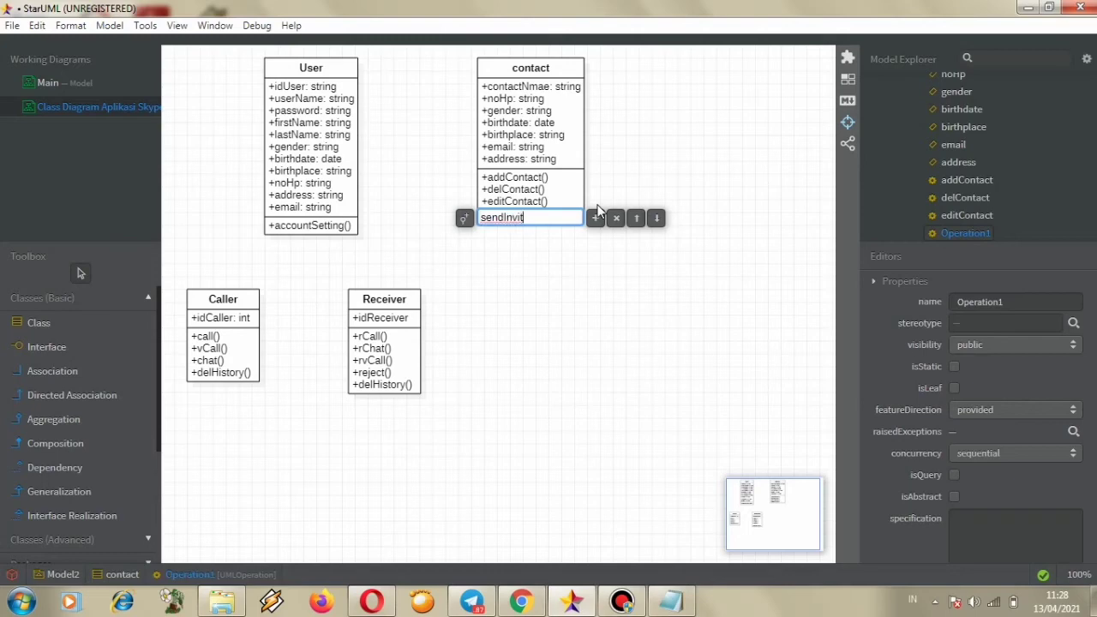
type("ation")
left_click(576, 289)
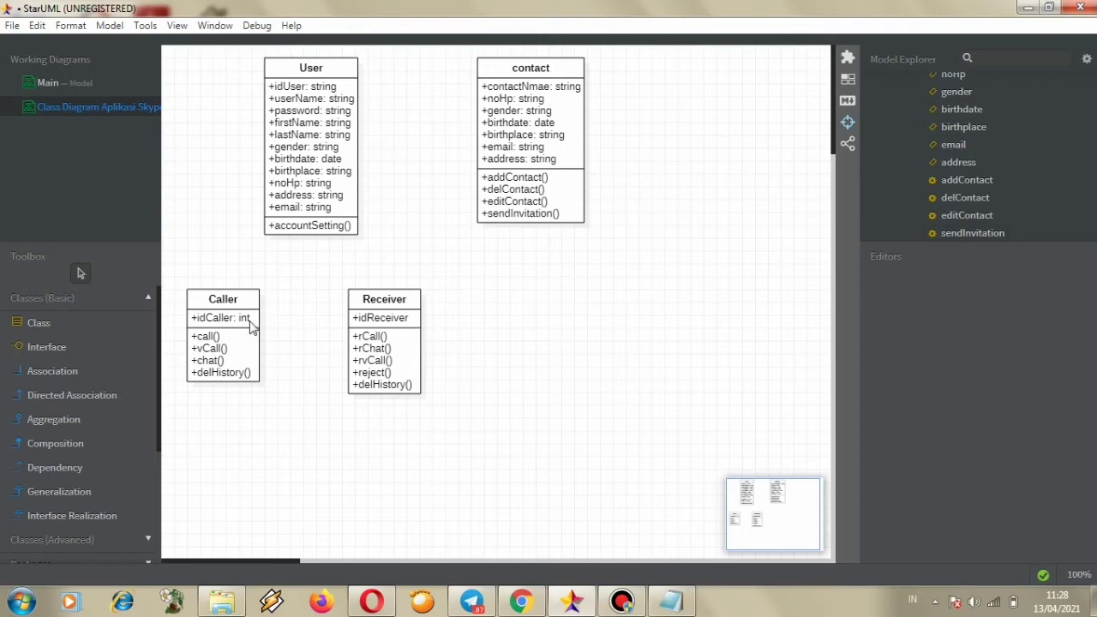
- Add a class named Conversation in the free space beside the contact class
left_click(104, 332)
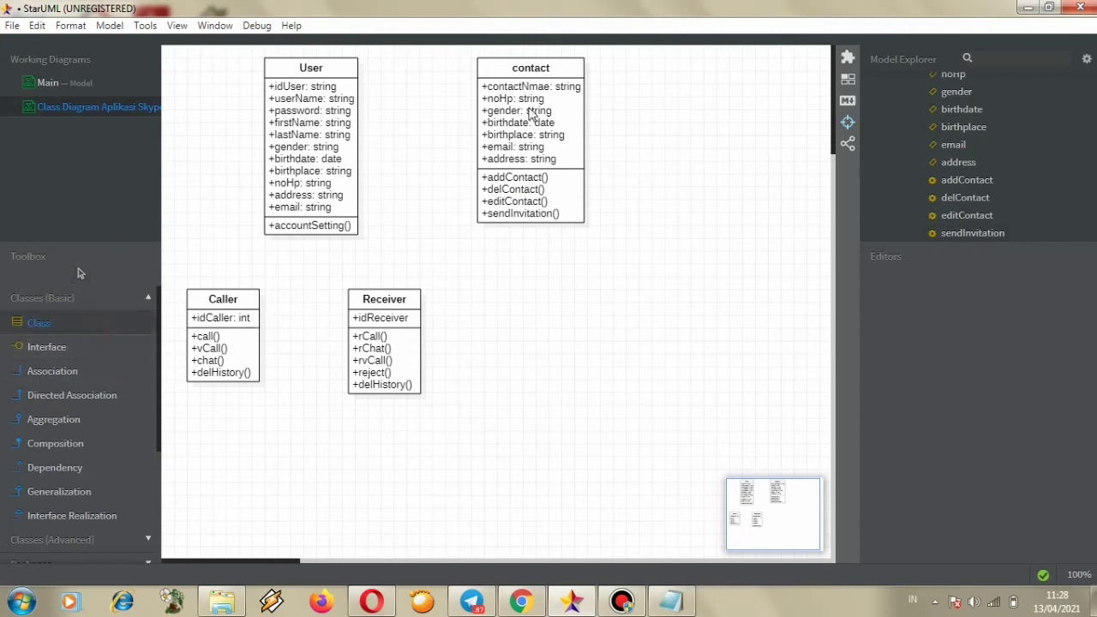
left_click(699, 100)
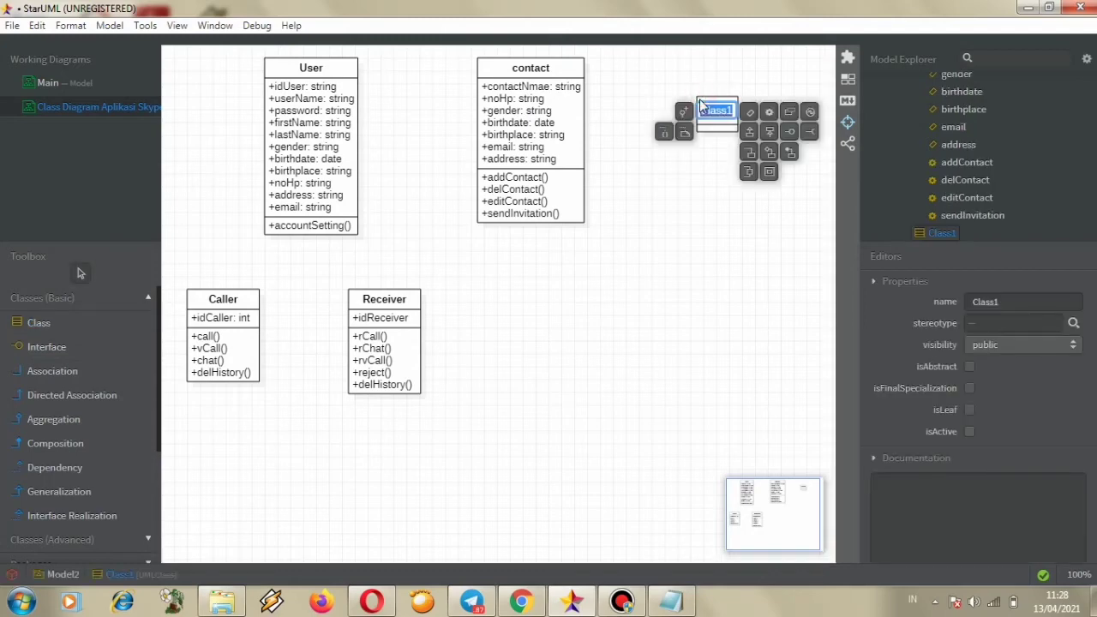
key("BackSpace")
type("Conversation")
- Add the attributes idCaller : int and idReceiver : int to the Conversation class
left_click(749, 115)
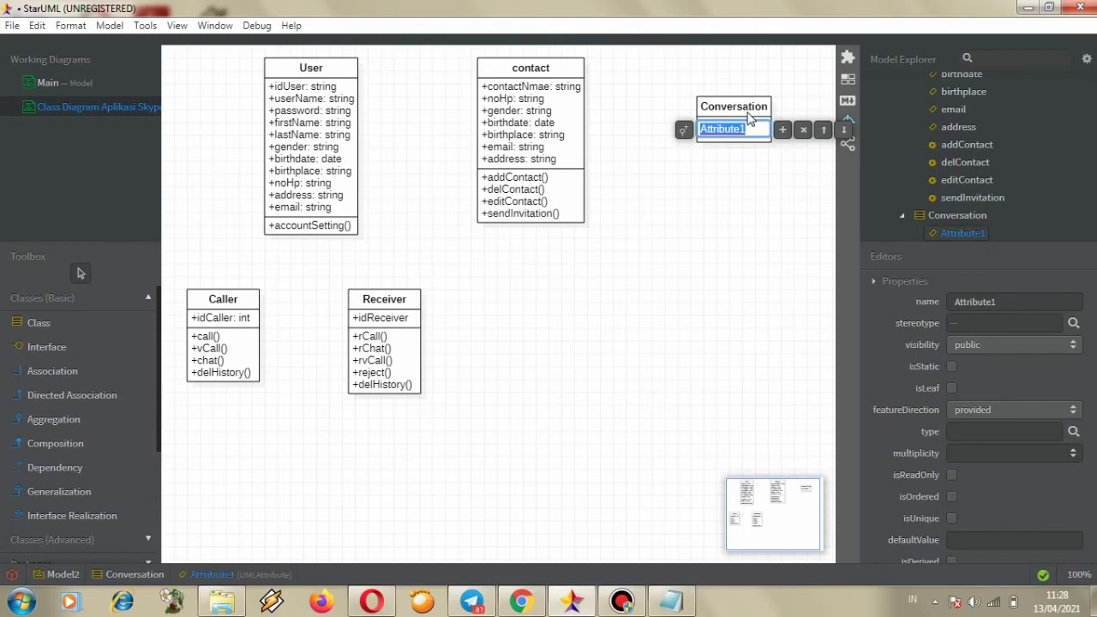
type("idCaller : int")
left_click(784, 132)
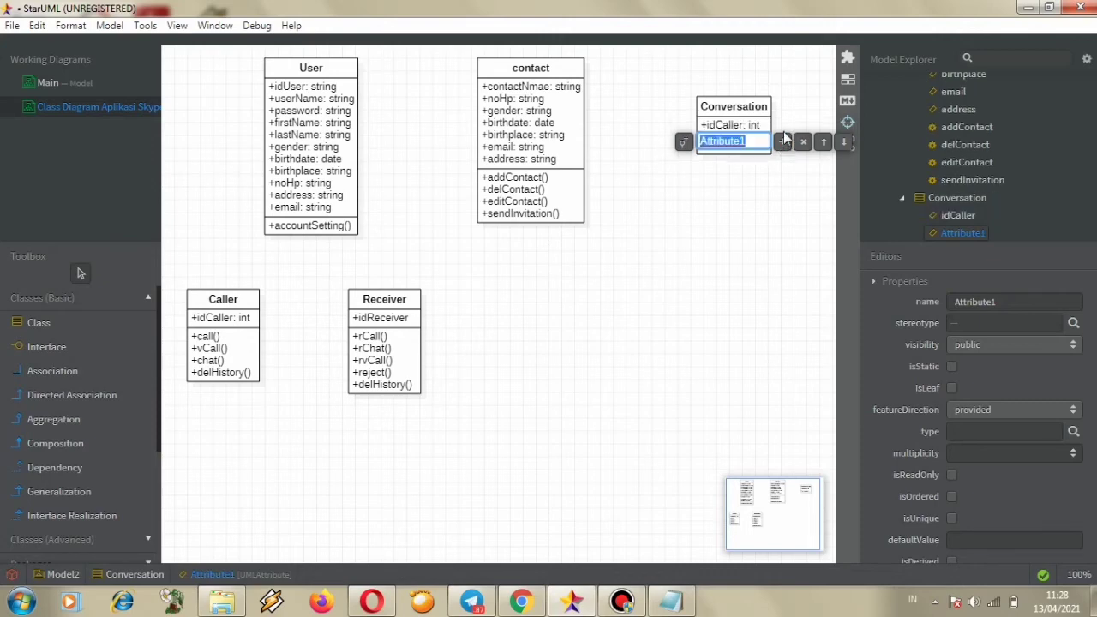
type("id")
type("Re")
type("c")
type("eiver ")
type(": int")
- Add the attribute history : date to the Conversation class below idReceiver
left_click(783, 142)
type("hi")
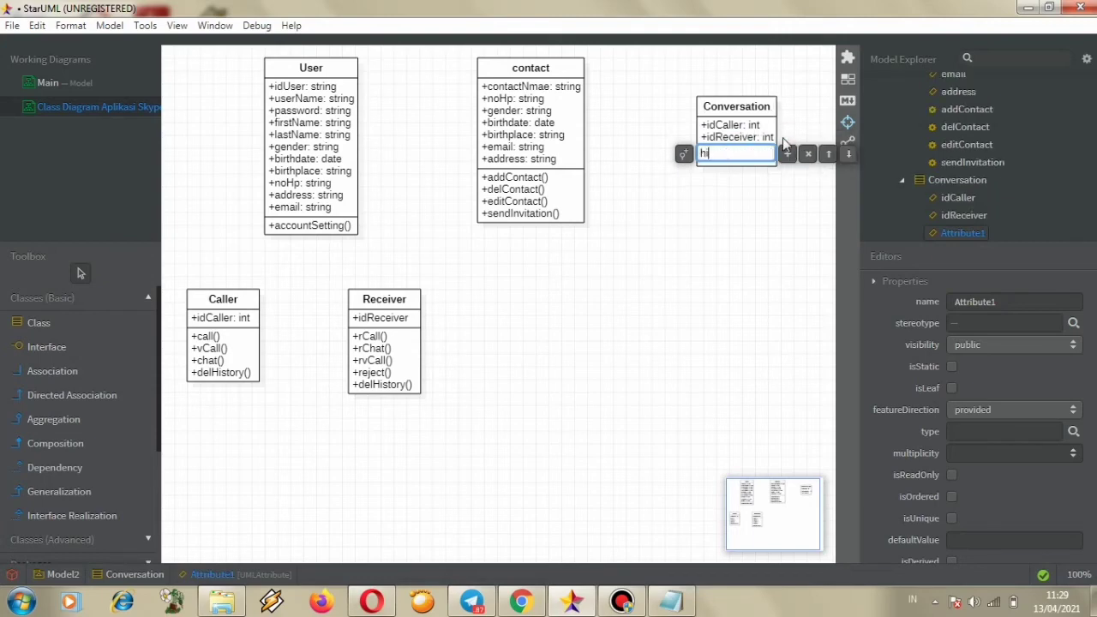
type("story : date")
left_click(766, 297)
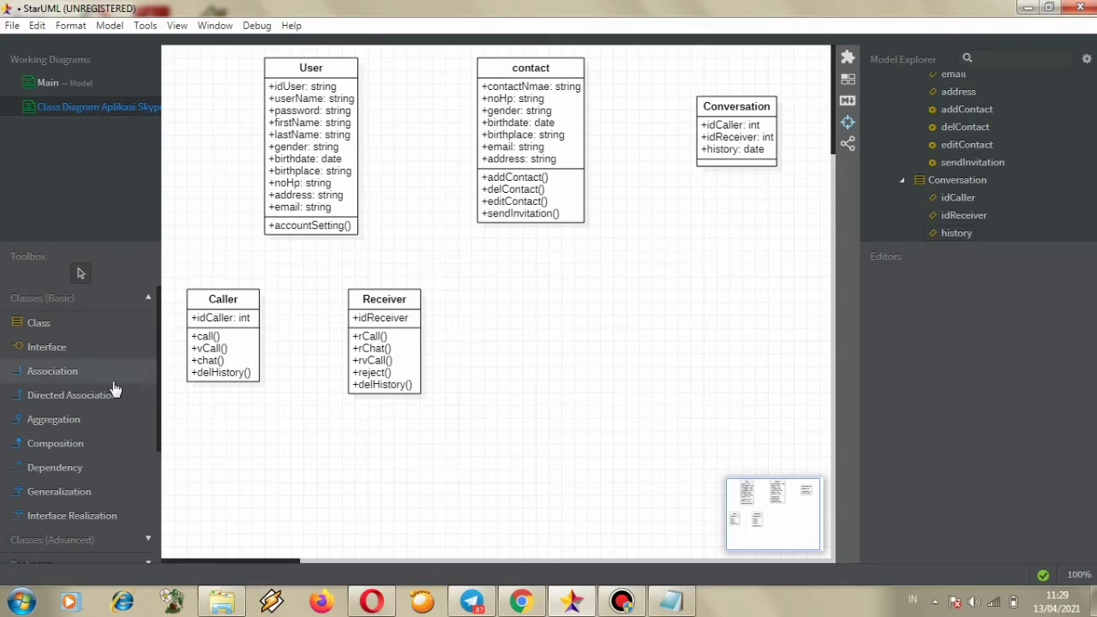
- Draw an unnamed association from the User class to the contact class
left_click(65, 371)
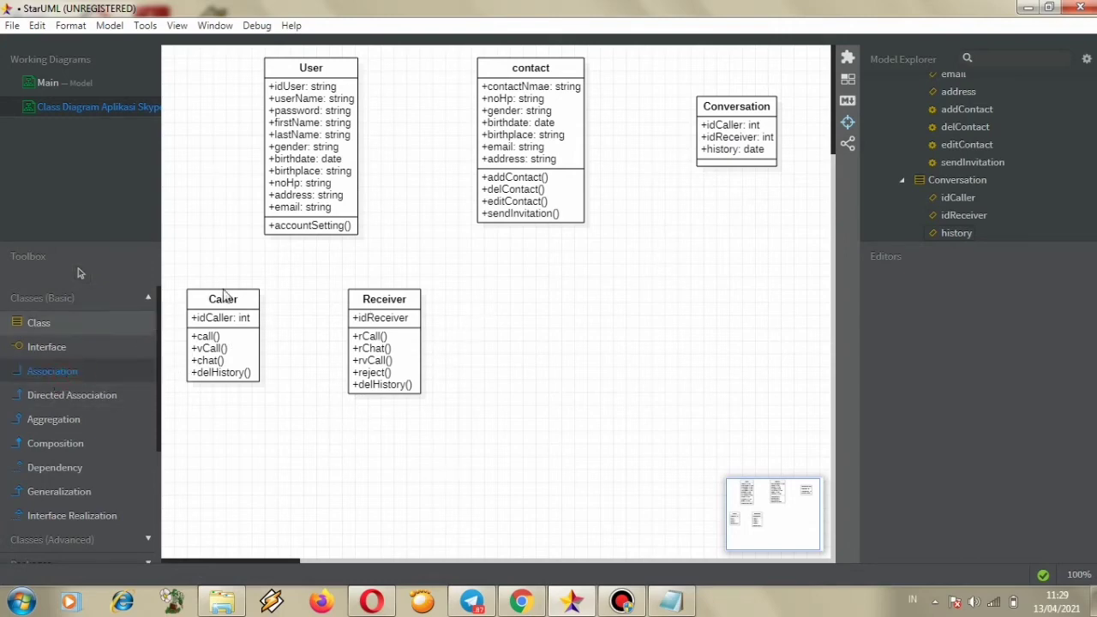
left_click_drag(343, 141, 493, 147)
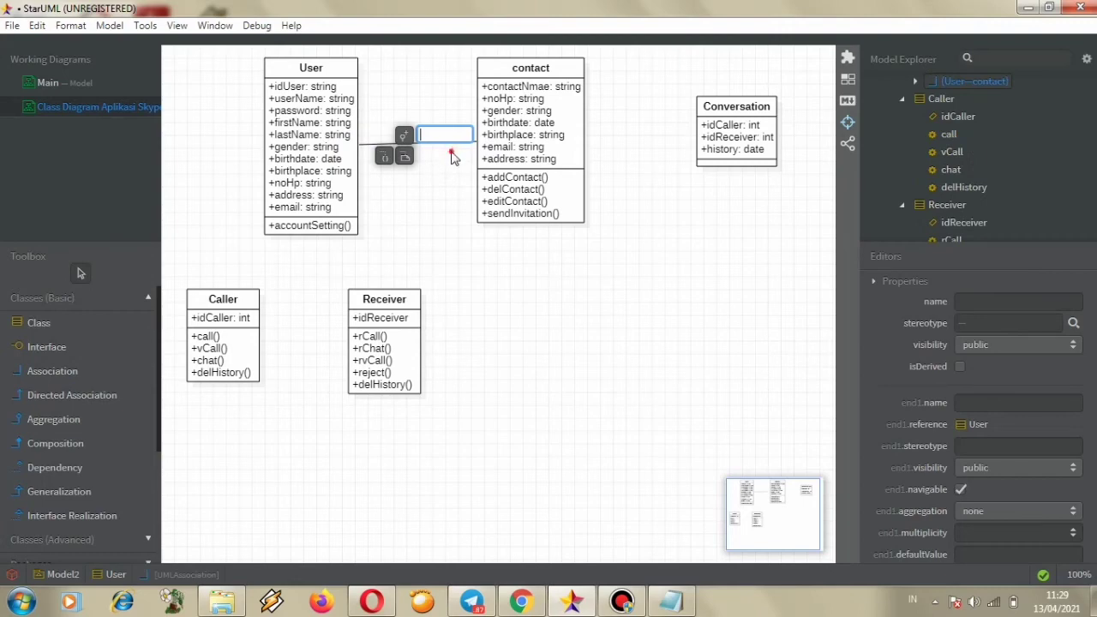
left_click(449, 159)
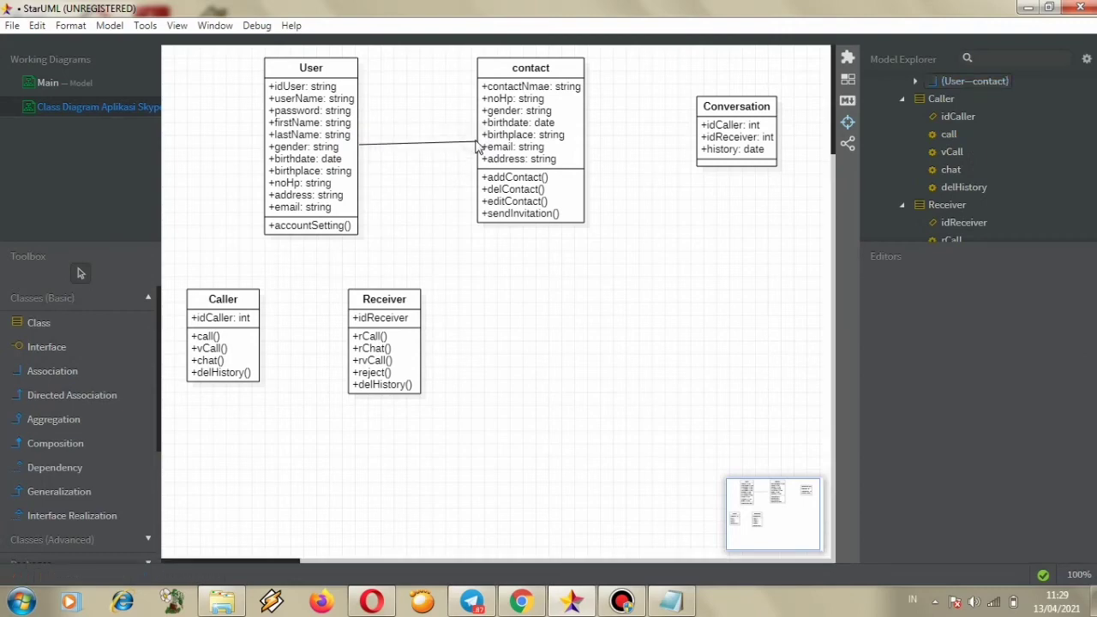
- Set the multiplicity at the contact end of the User–contact association to 0..*
double_click(477, 144)
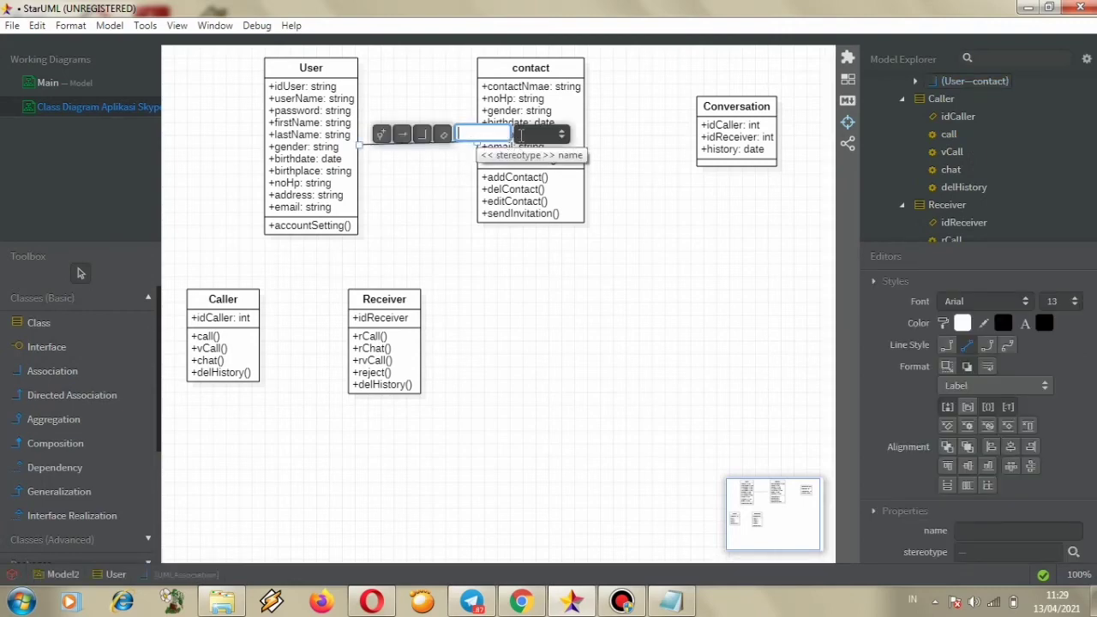
left_click(561, 136)
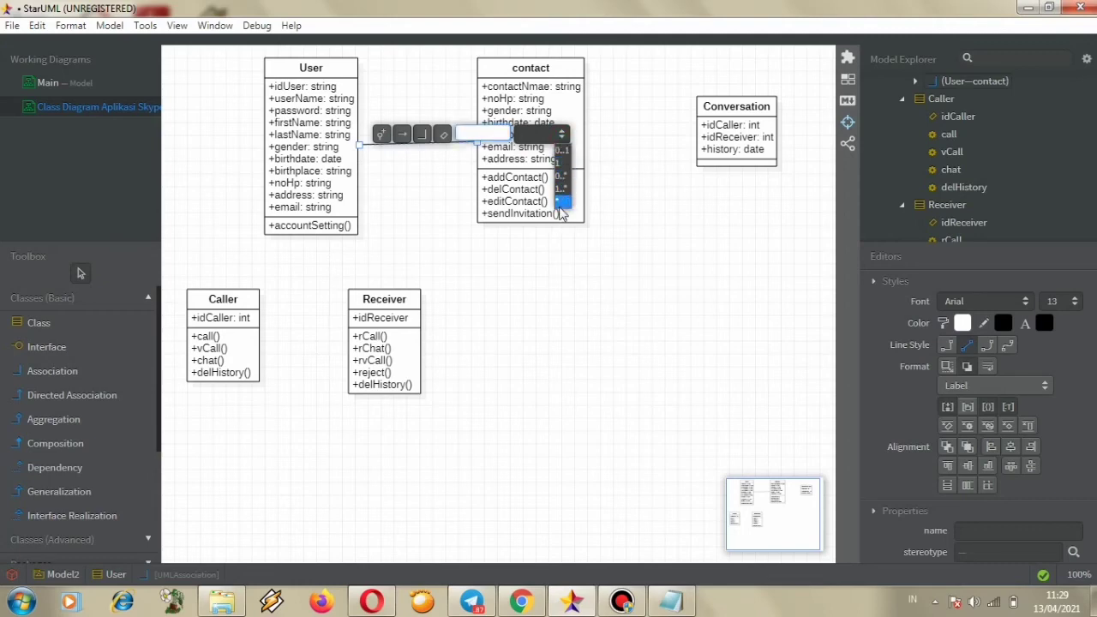
left_click(562, 177)
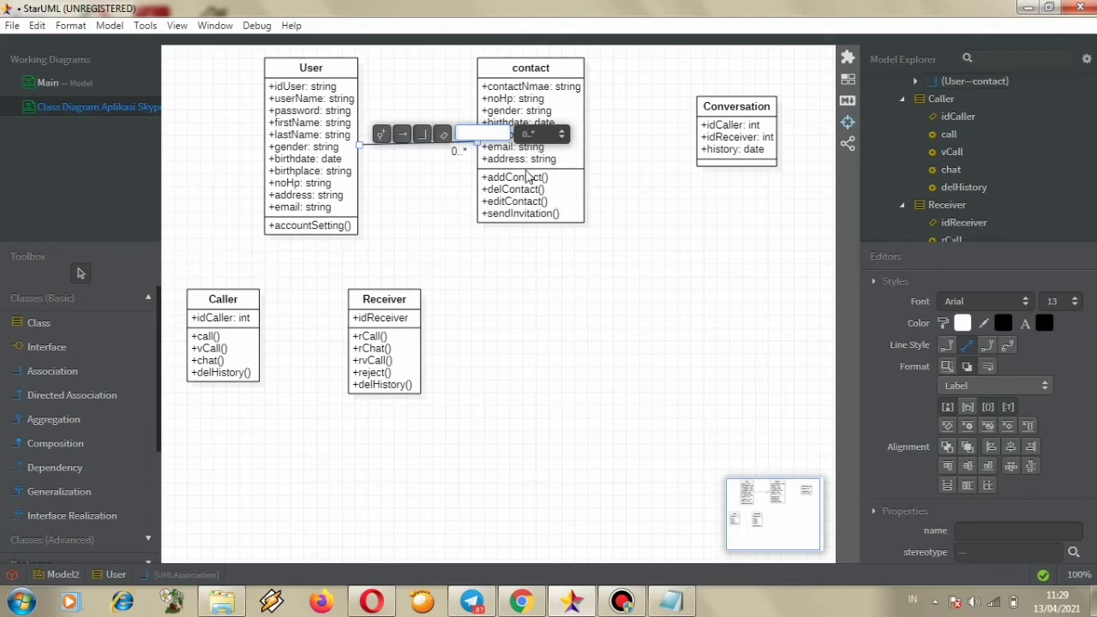
left_click(394, 164)
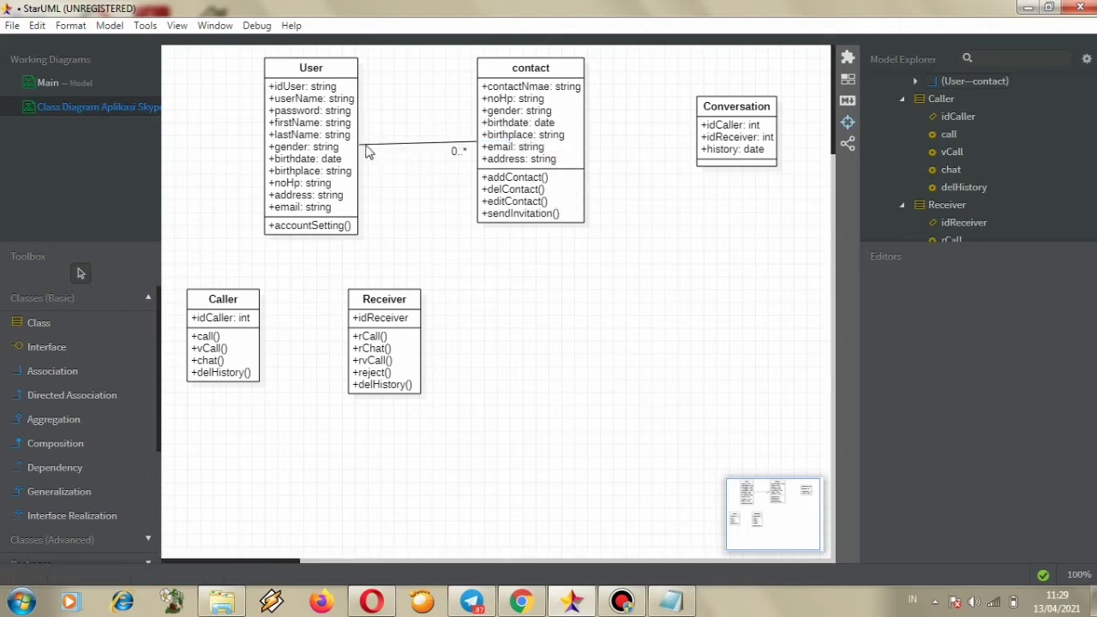
- Set the multiplicity at the User end of the User–contact association to 1
left_click(362, 151)
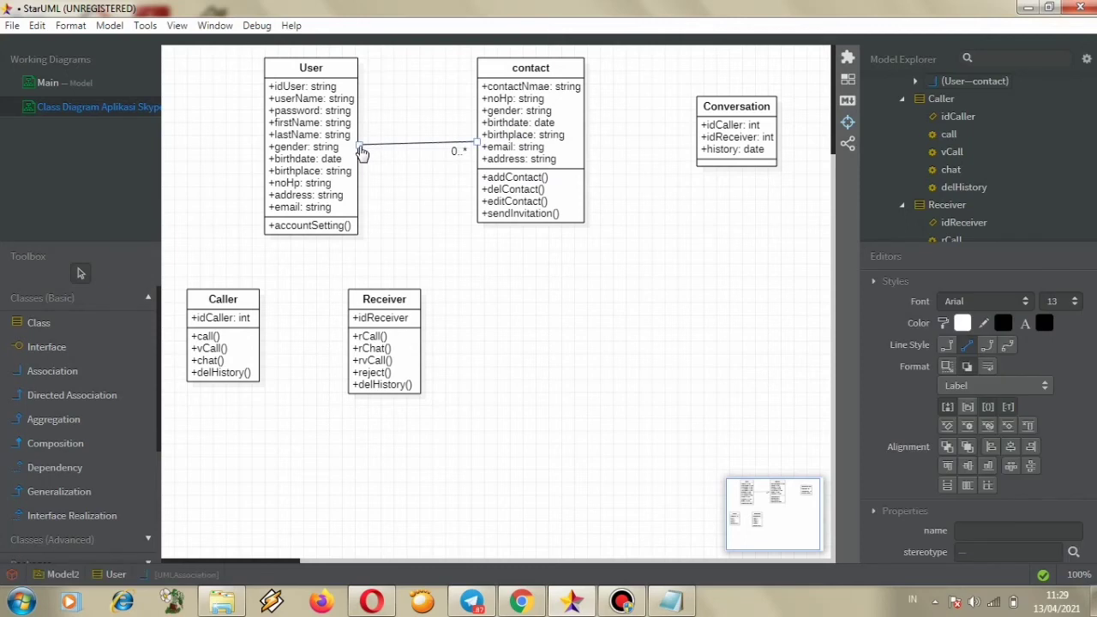
double_click(360, 148)
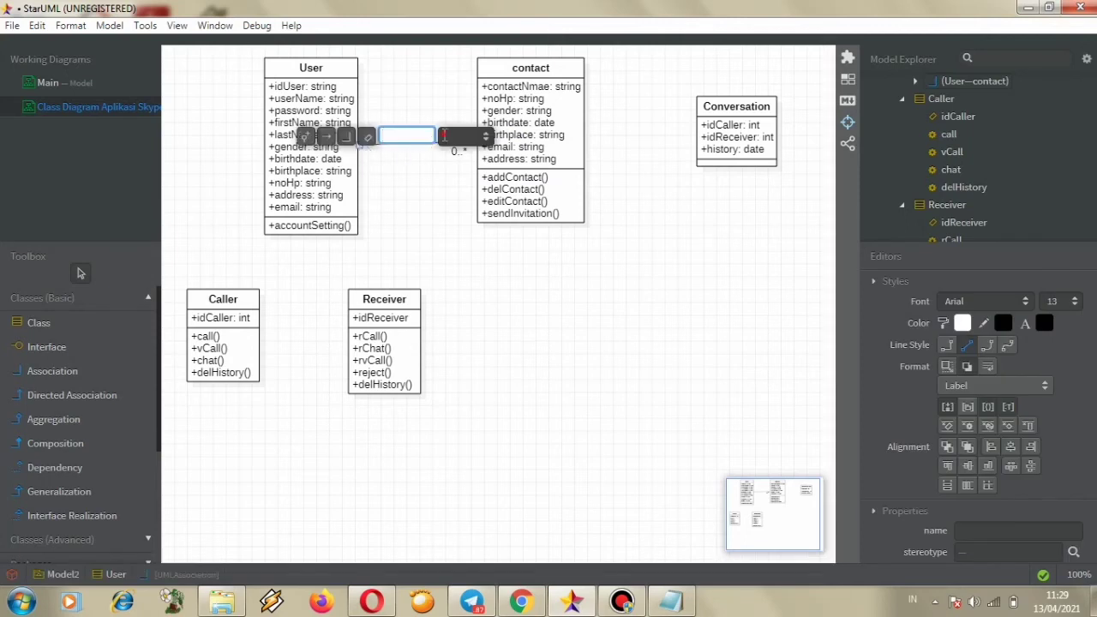
left_click(464, 139)
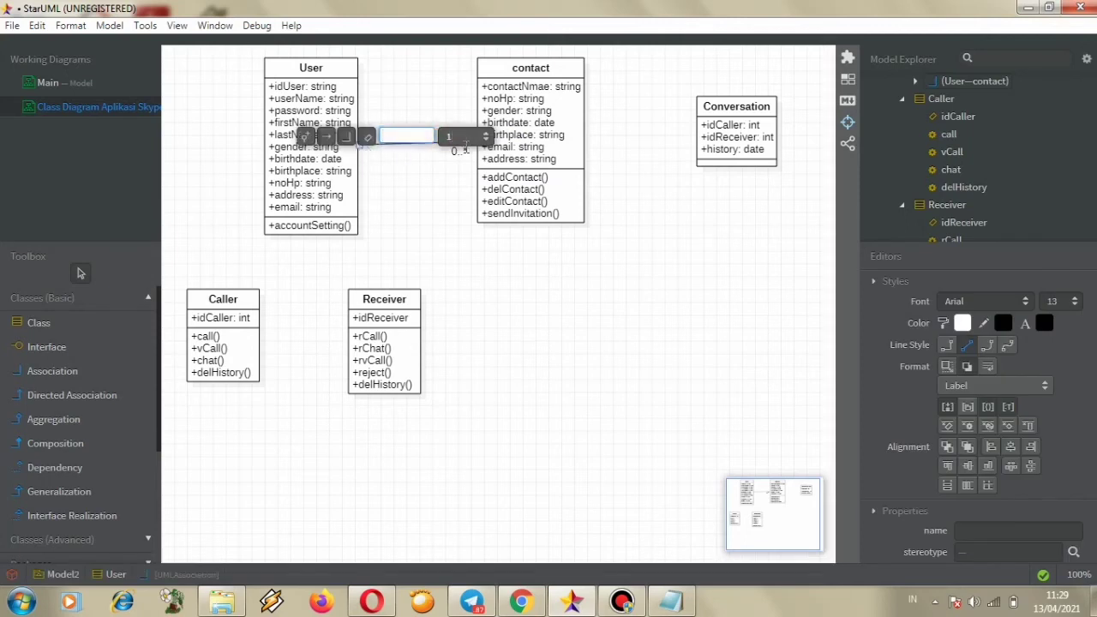
type("1")
key("Return")
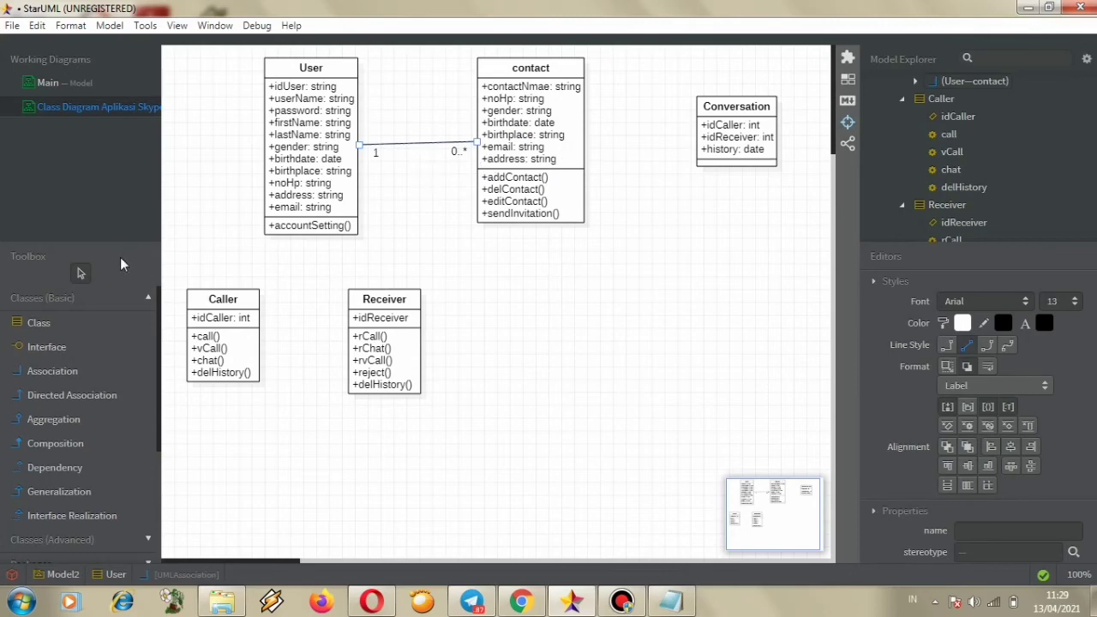
left_click(89, 377)
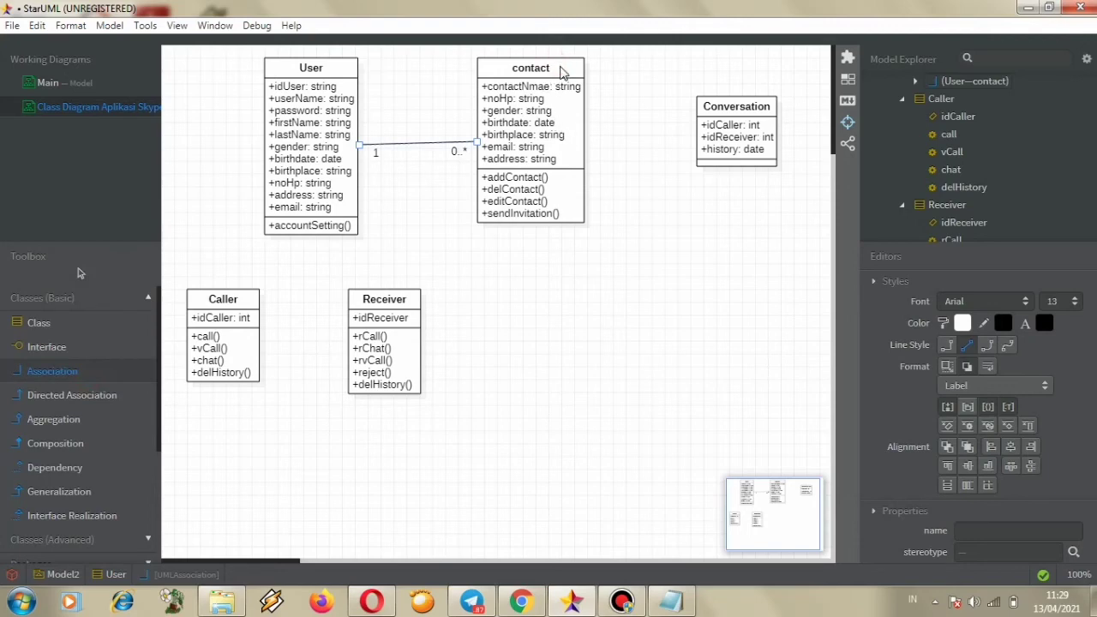
left_click_drag(561, 73, 558, 72)
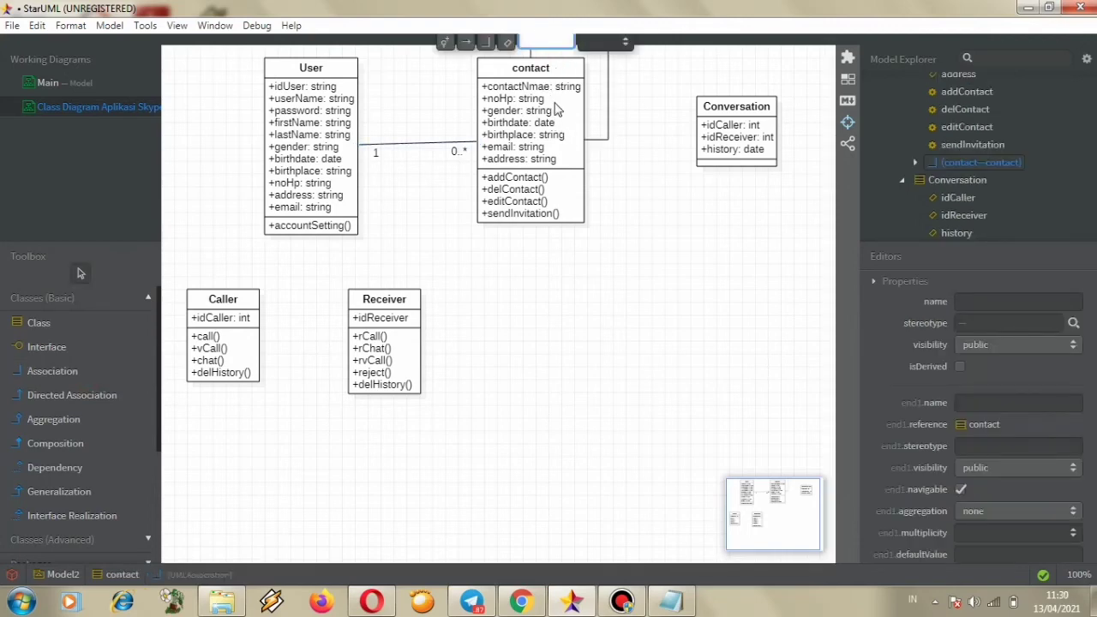
right_click(606, 139)
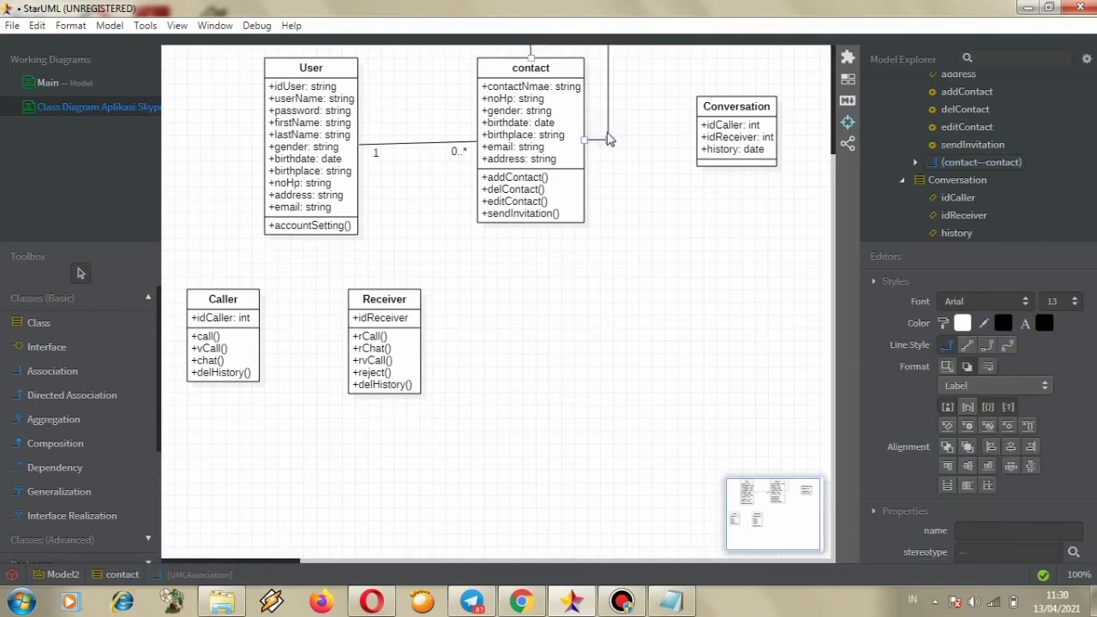
left_click(649, 297)
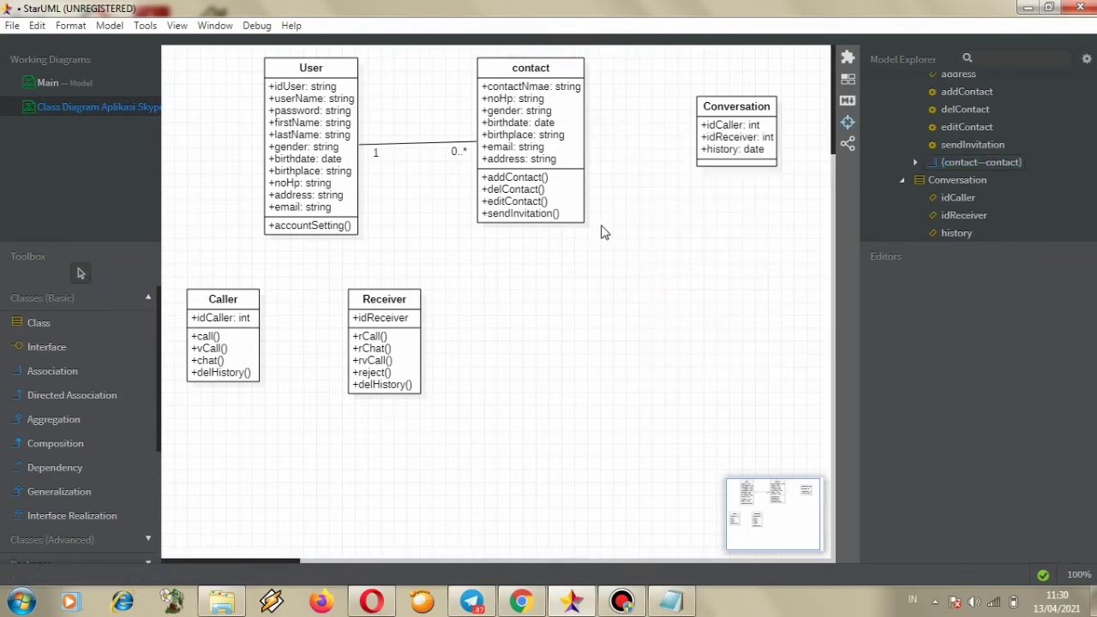
- Move the contact class slightly down so its association line to the User class runs straight and horizontal
left_click(557, 69)
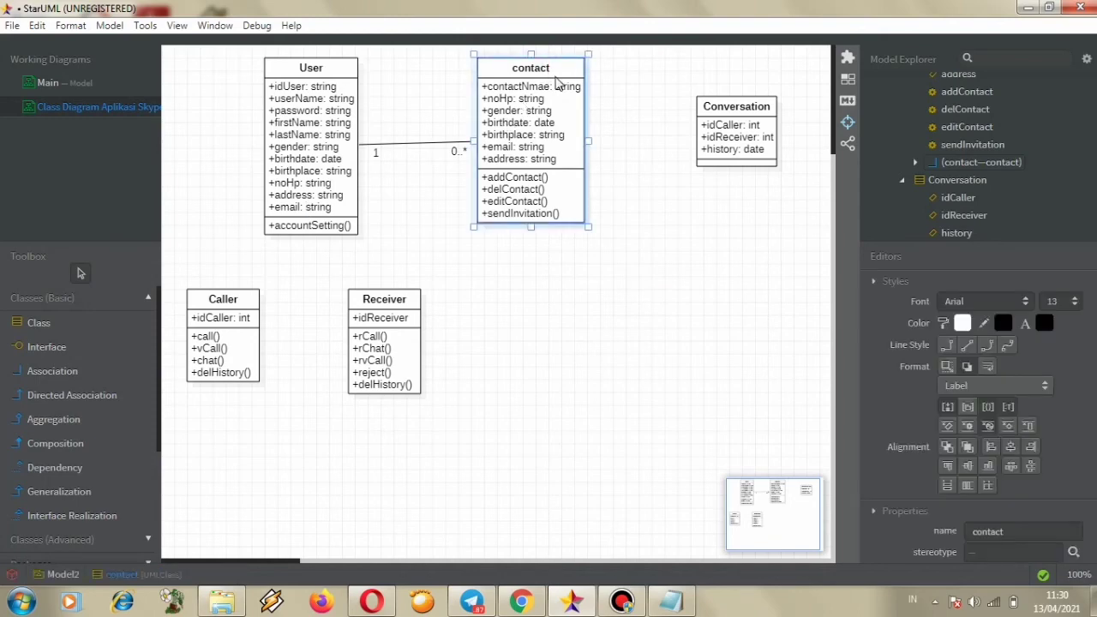
left_click_drag(555, 83, 558, 88)
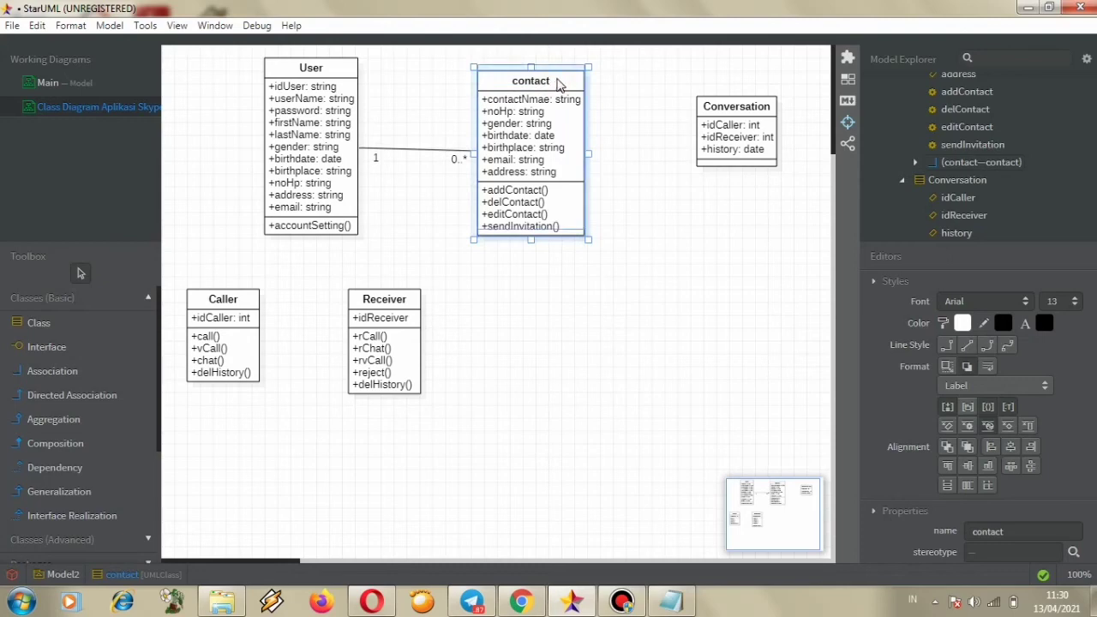
key("ctrl+z")
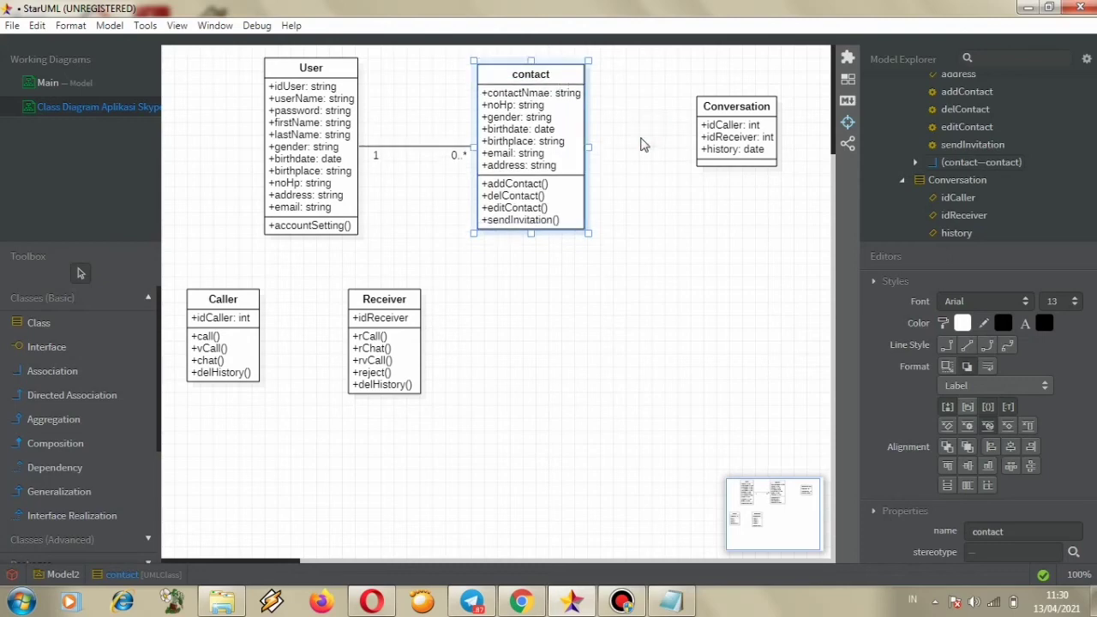
left_click(641, 143)
- Draw an unnamed association from the contact class to the Conversation class
left_click(35, 373)
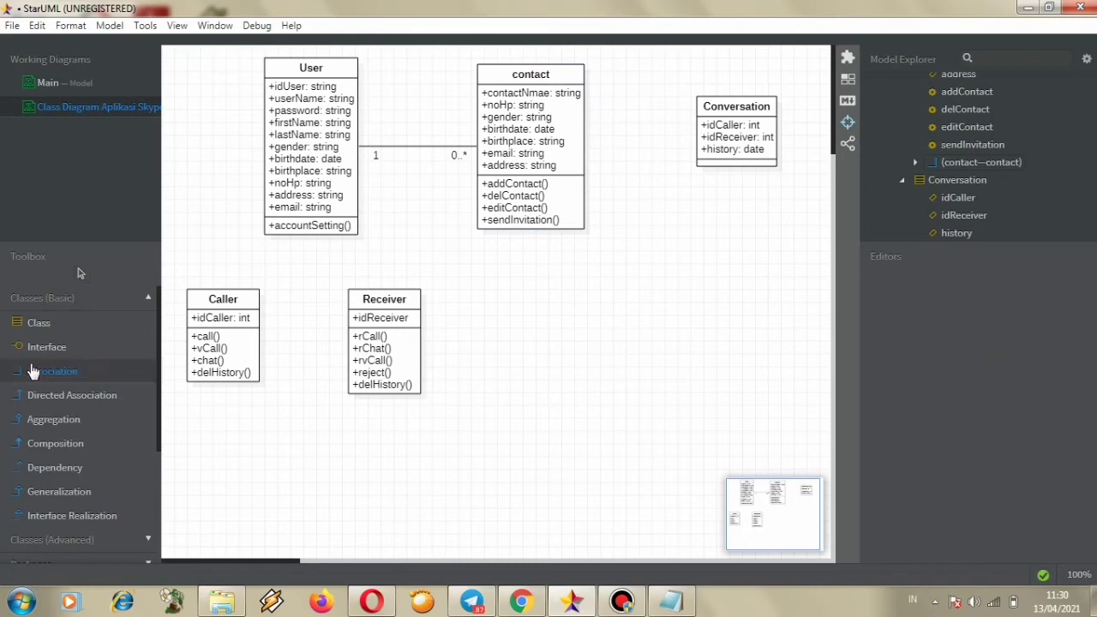
left_click_drag(579, 149, 711, 152)
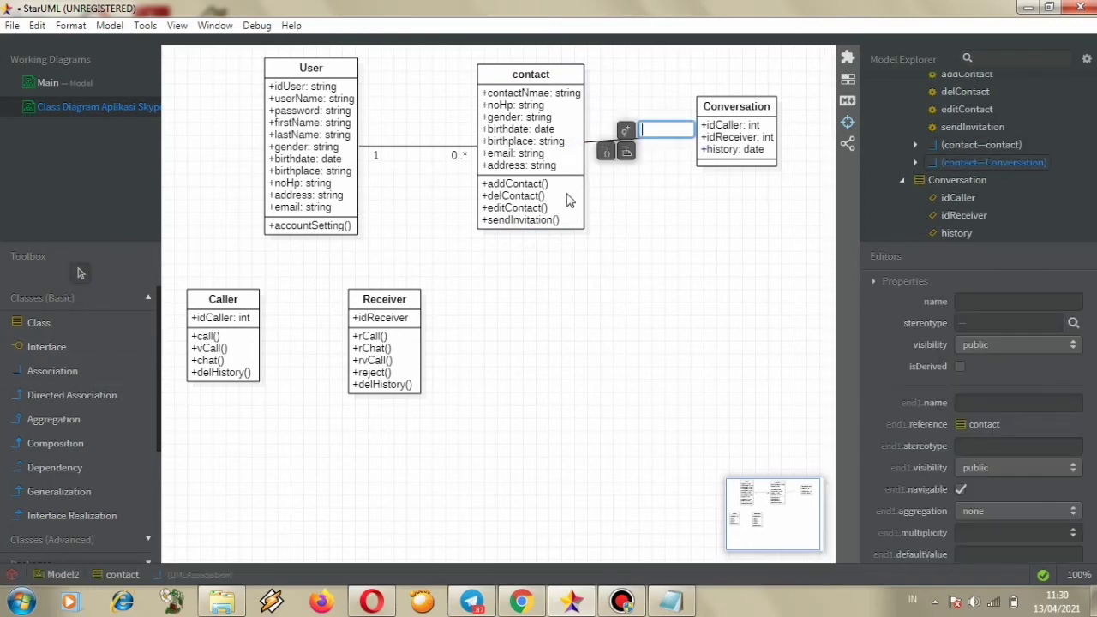
left_click(745, 114)
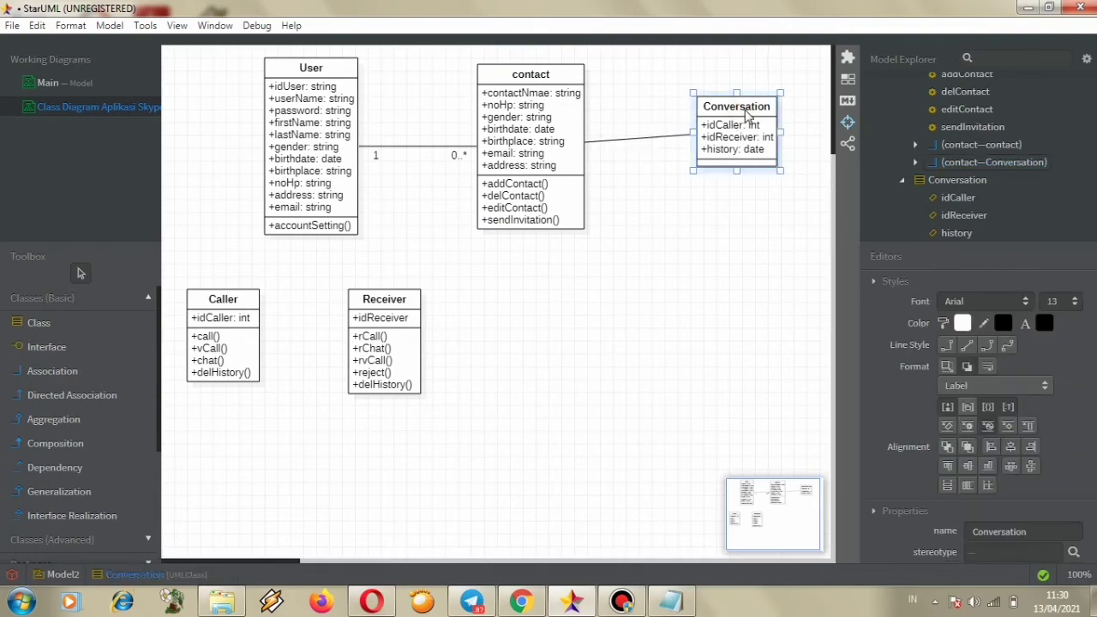
- Move the Conversation class slightly down to level its association line with the contact class
left_click_drag(749, 129, 734, 147)
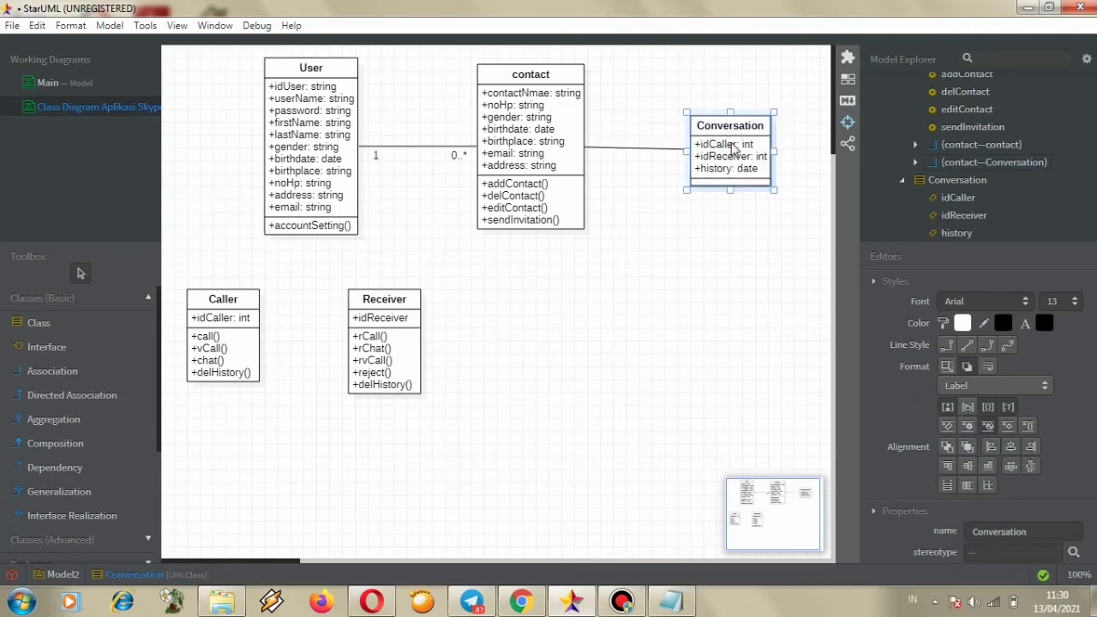
left_click(735, 146)
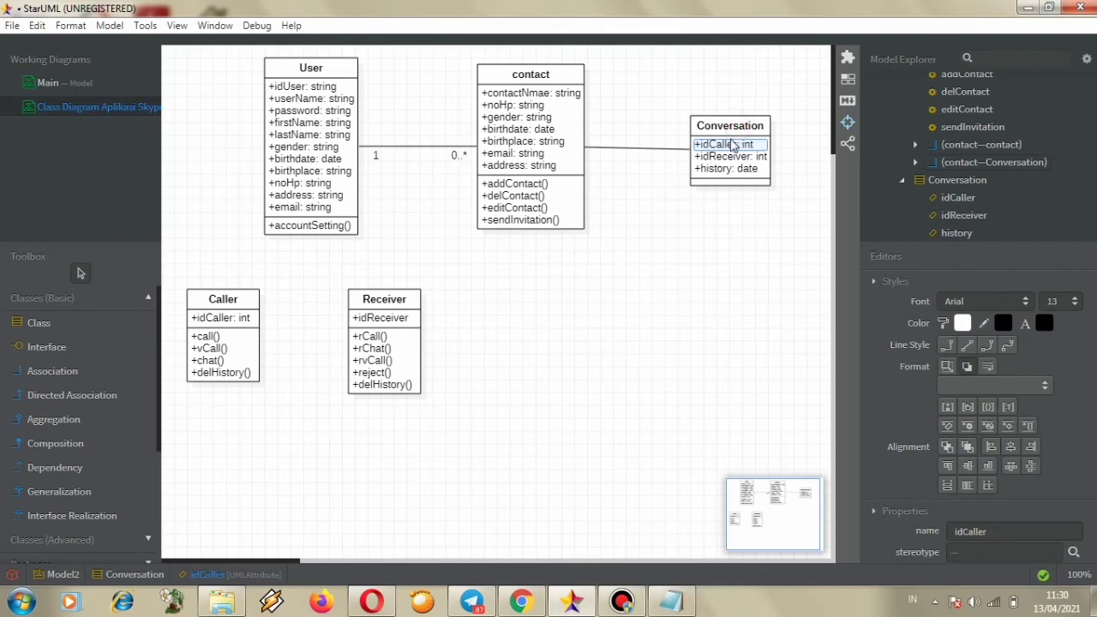
left_click(730, 164)
left_click(730, 156)
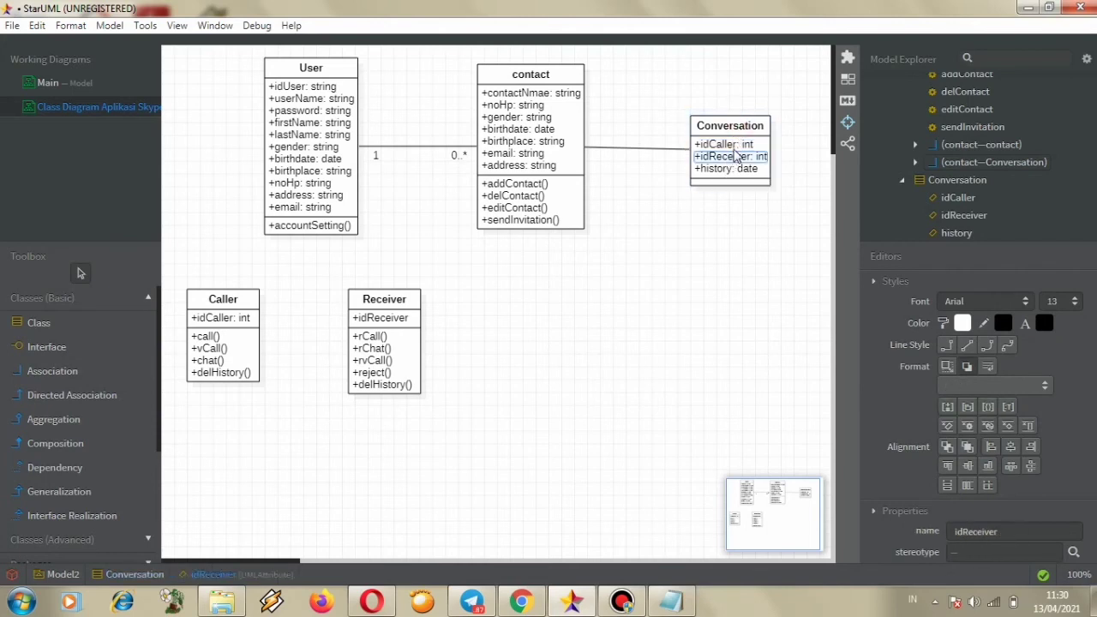
left_click(743, 127)
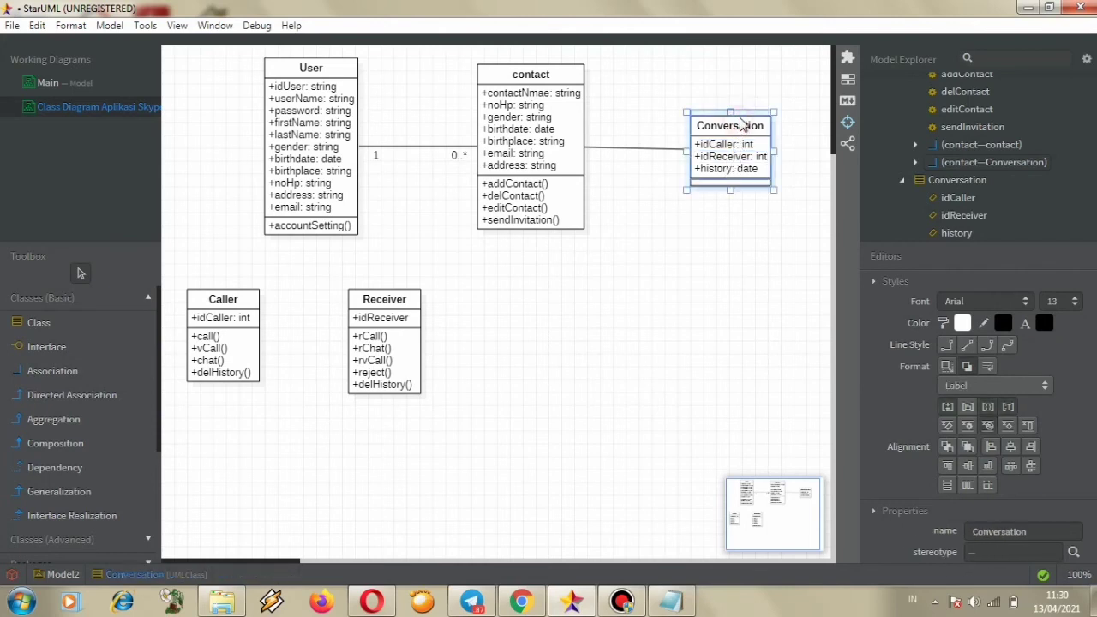
left_click_drag(747, 126, 748, 124)
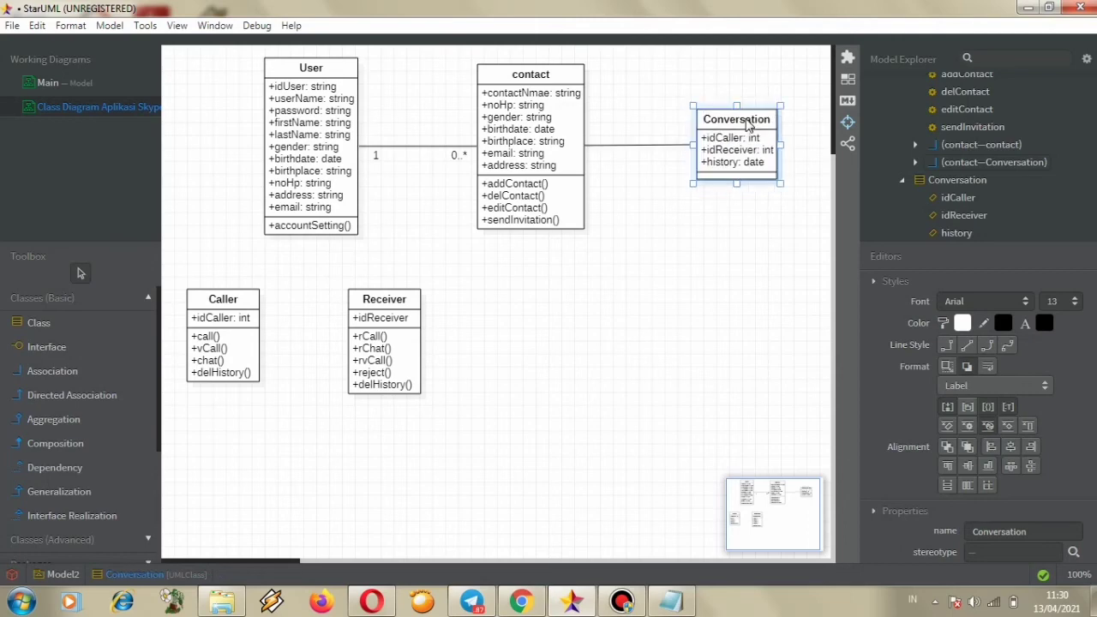
left_click(673, 198)
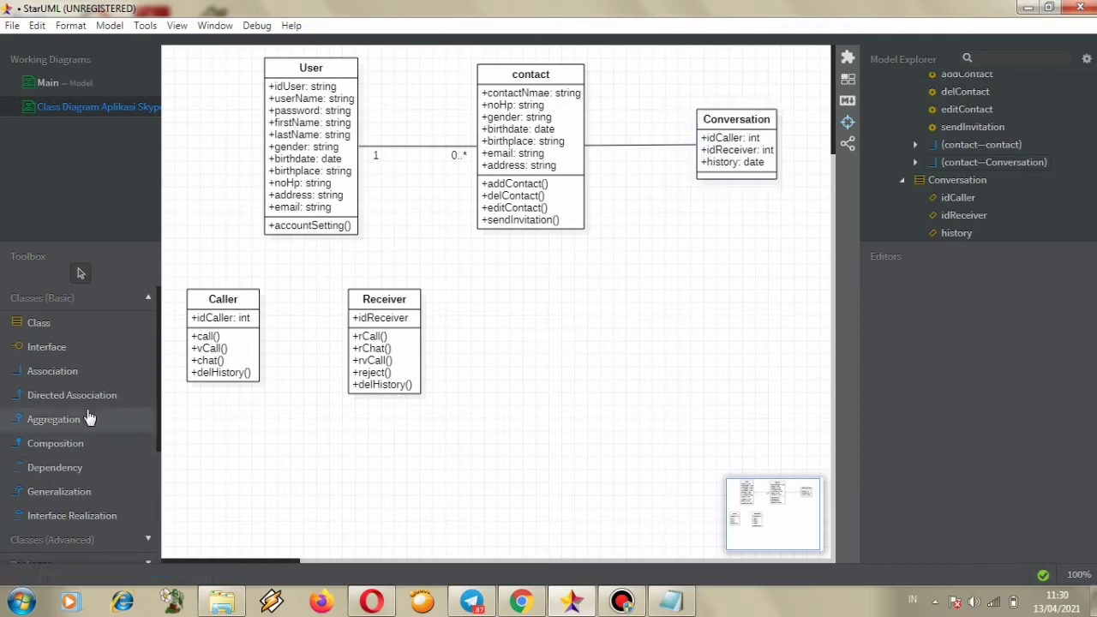
- Draw an unnamed association from the User class to the Caller class
left_click(86, 371)
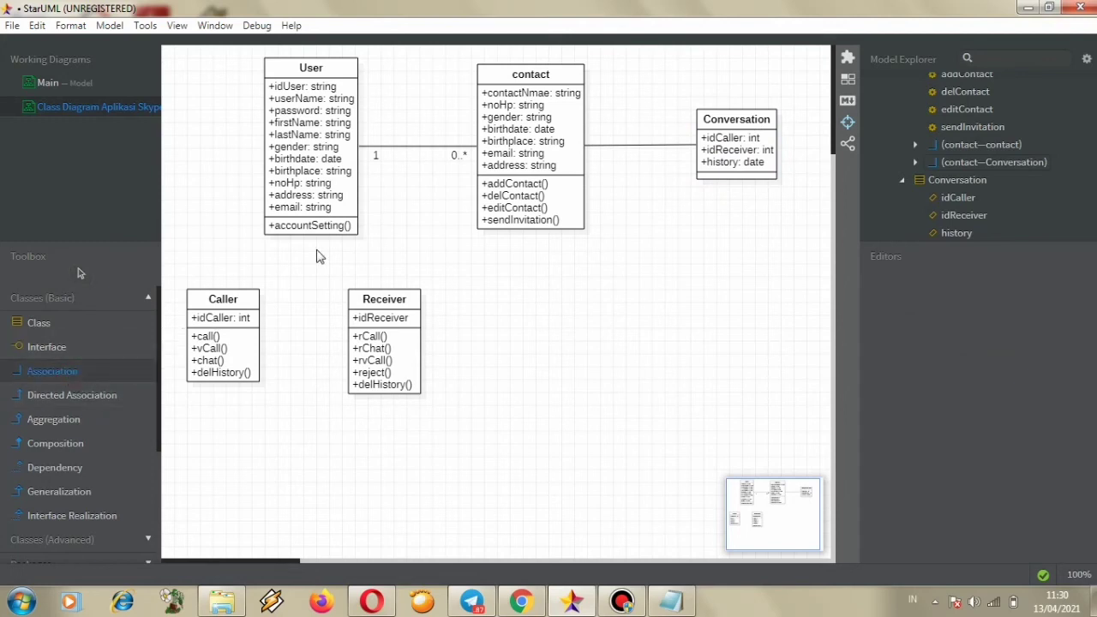
mouse_move(310, 226)
left_mouse_down()
mouse_move(222, 288)
mouse_move(228, 302)
left_mouse_up()
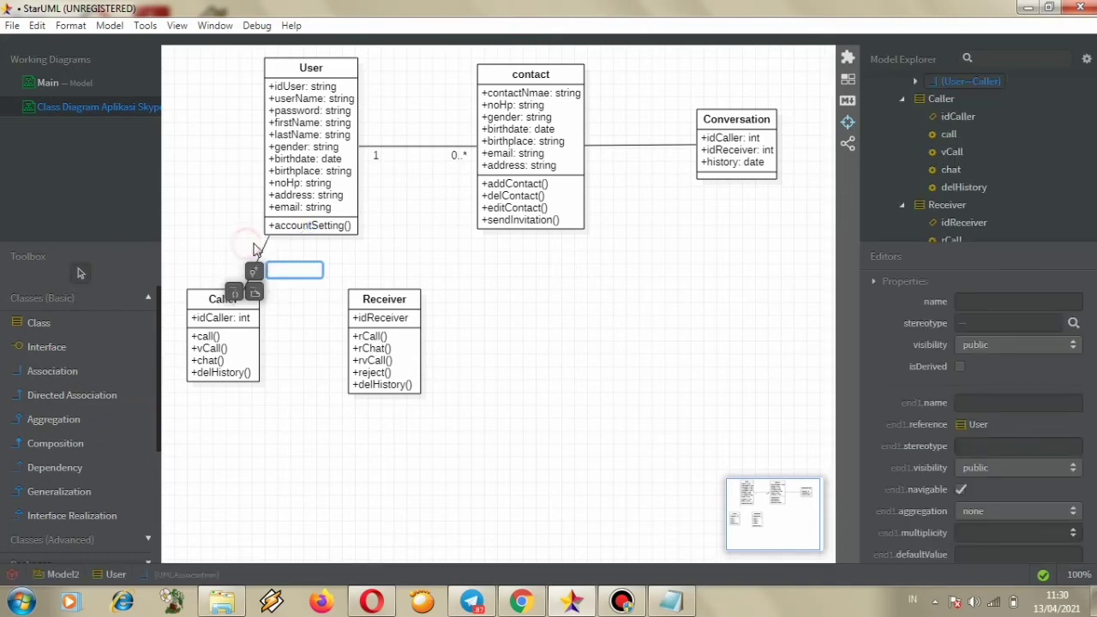
left_click(257, 258)
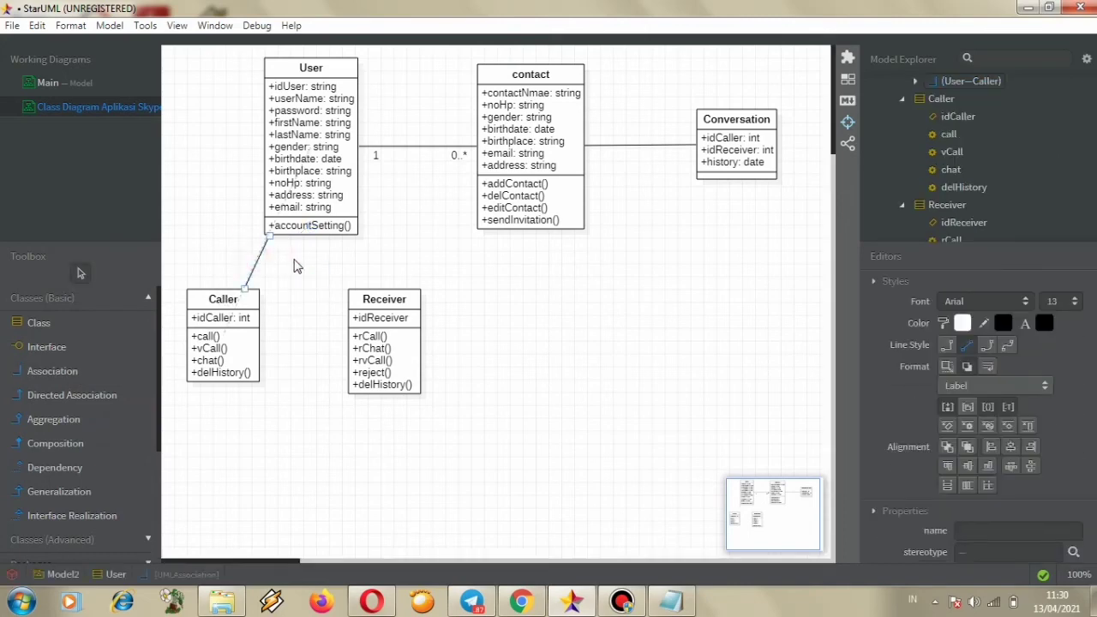
- Reroute the User–Caller association with two bends so it drops from User, runs horizontally and enters Caller from above
mouse_move(294, 266)
left_mouse_down()
mouse_move(305, 270)
mouse_move(283, 285)
left_mouse_up()
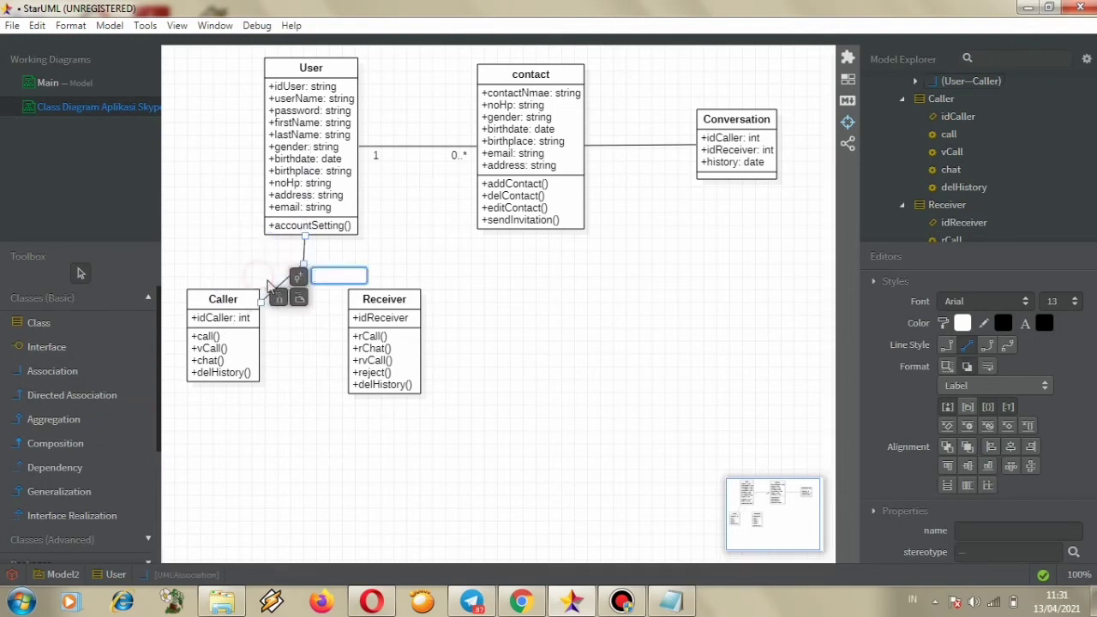
left_click(282, 293)
left_click_drag(280, 286, 226, 265)
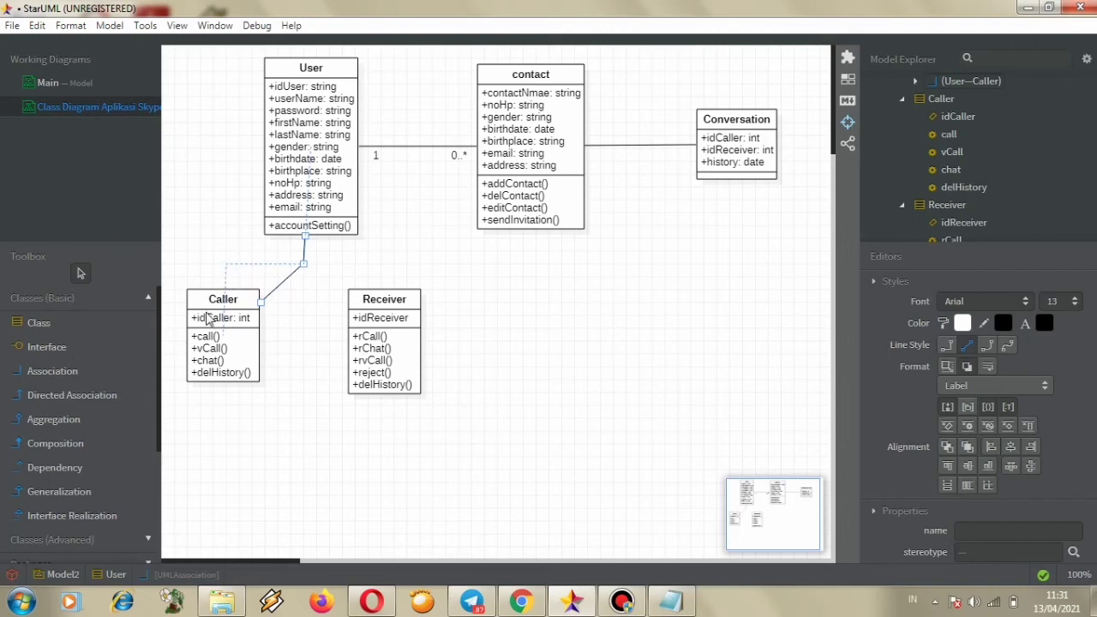
left_click(299, 297)
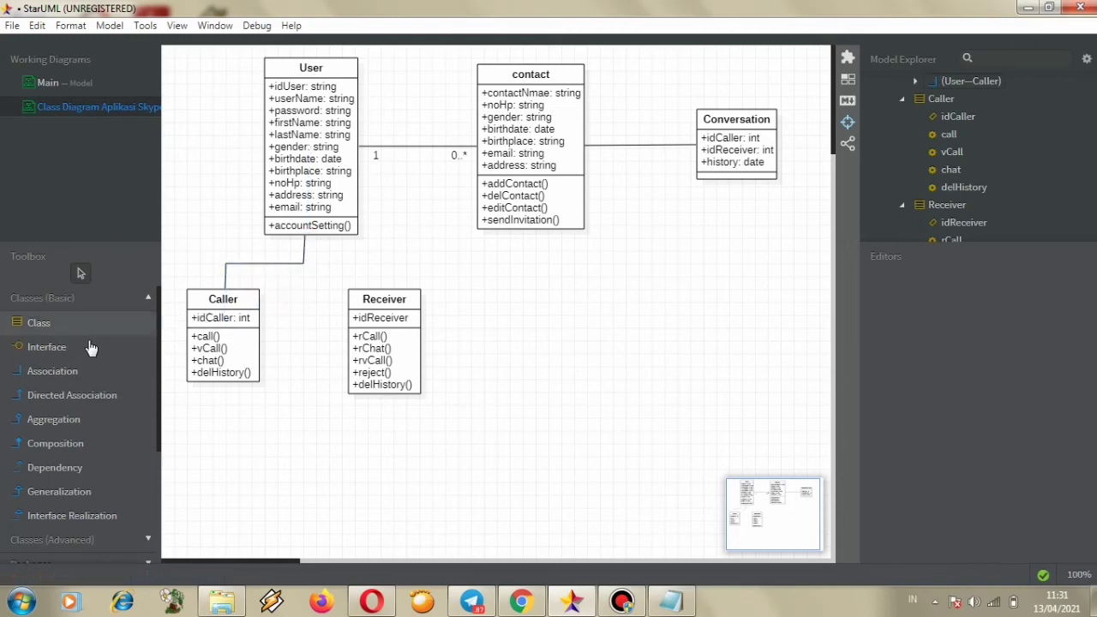
- Draw an unnamed association from the User class to the Receiver class
left_click(86, 371)
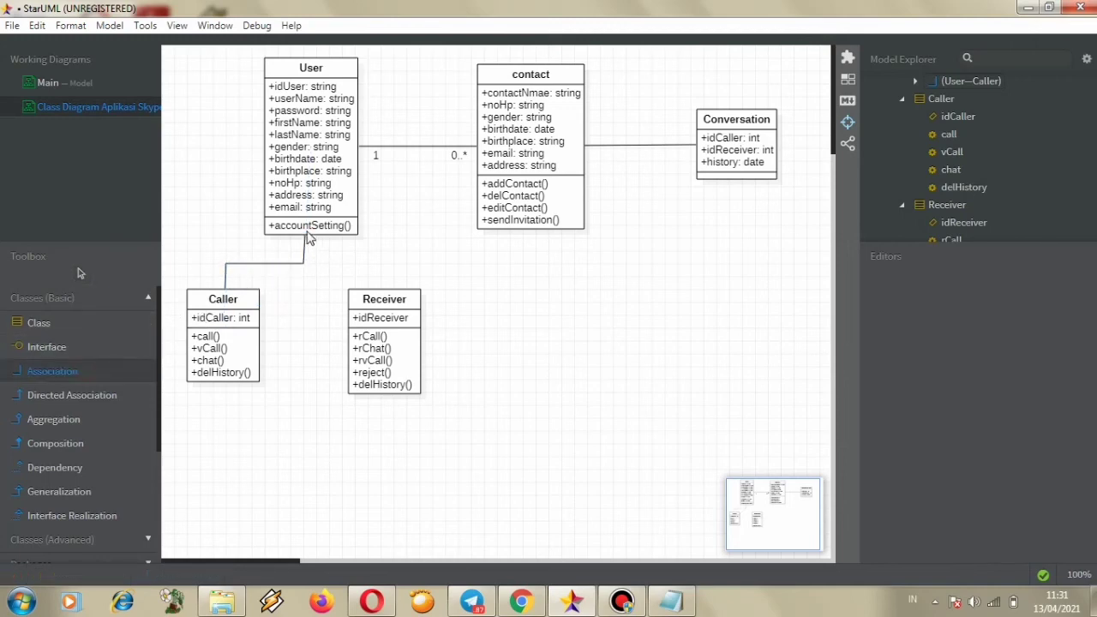
left_click_drag(304, 224, 382, 310)
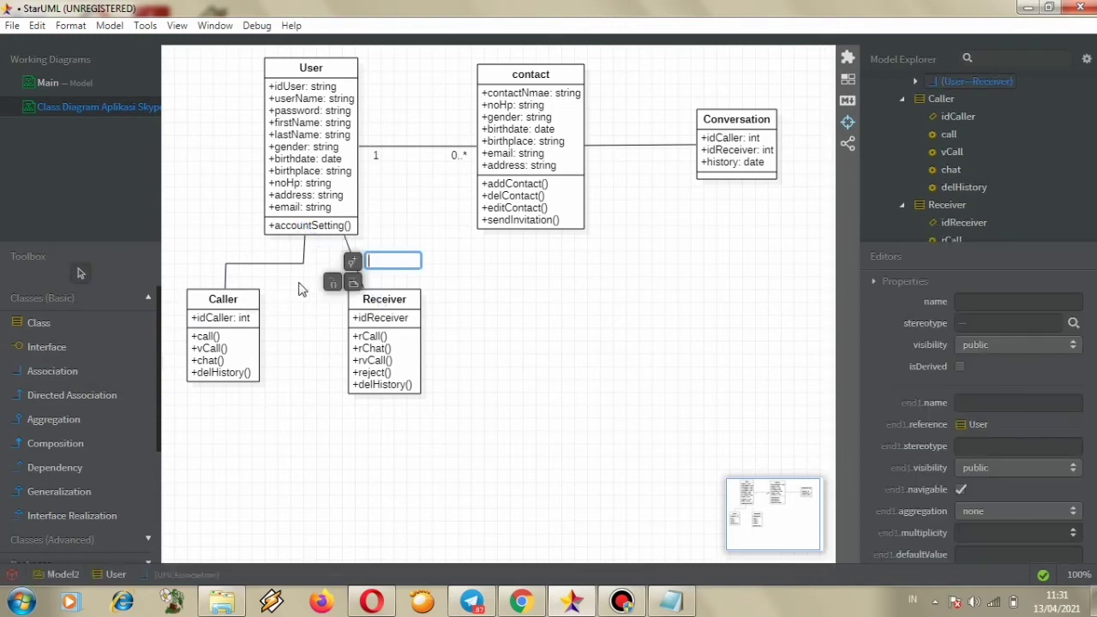
left_click(304, 253)
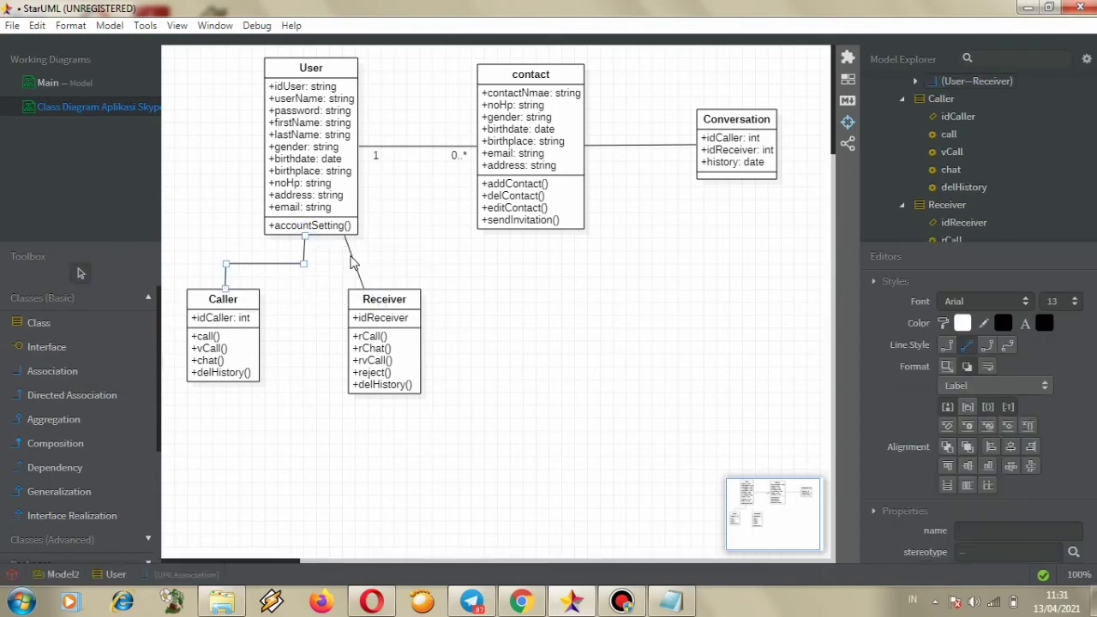
- Reroute the User–Receiver association through the bend below User, then horizontally and down into the top of Receiver
left_click_drag(351, 257, 304, 264)
left_click_drag(333, 297, 389, 276)
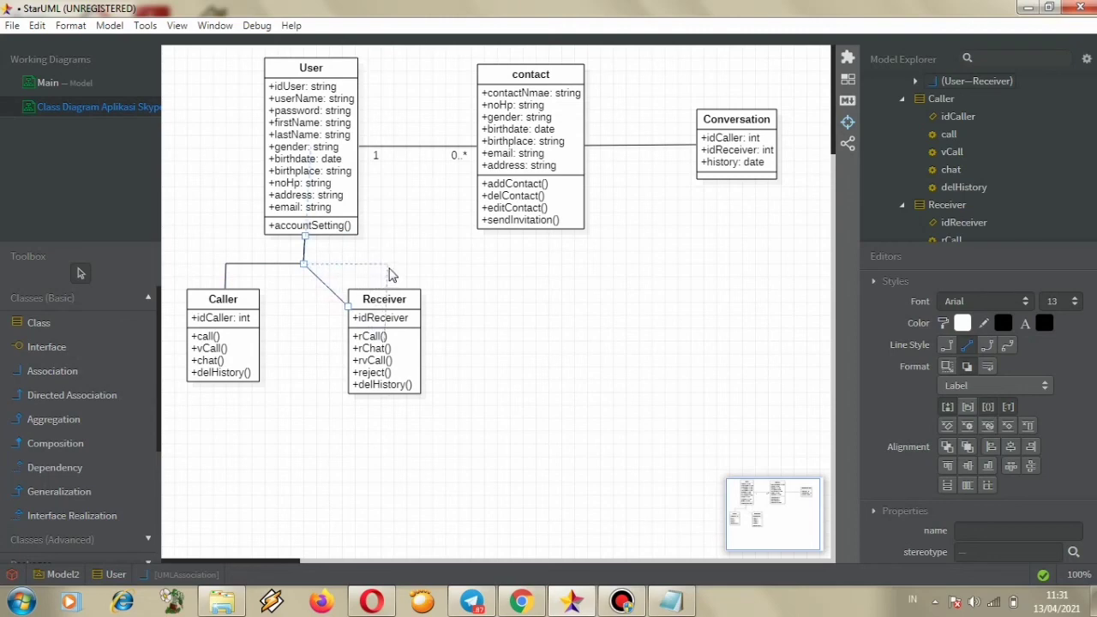
left_click_drag(388, 274, 391, 275)
left_click(439, 281)
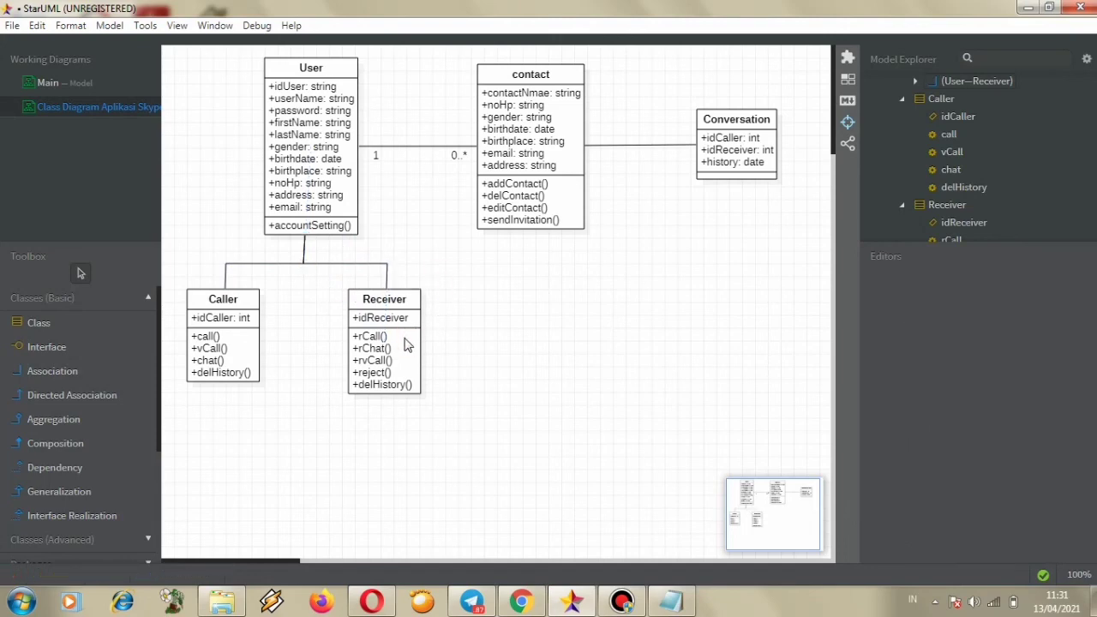
- Shift the Receiver and Caller classes slightly to the right below the User class
left_click(408, 338)
left_click(410, 298)
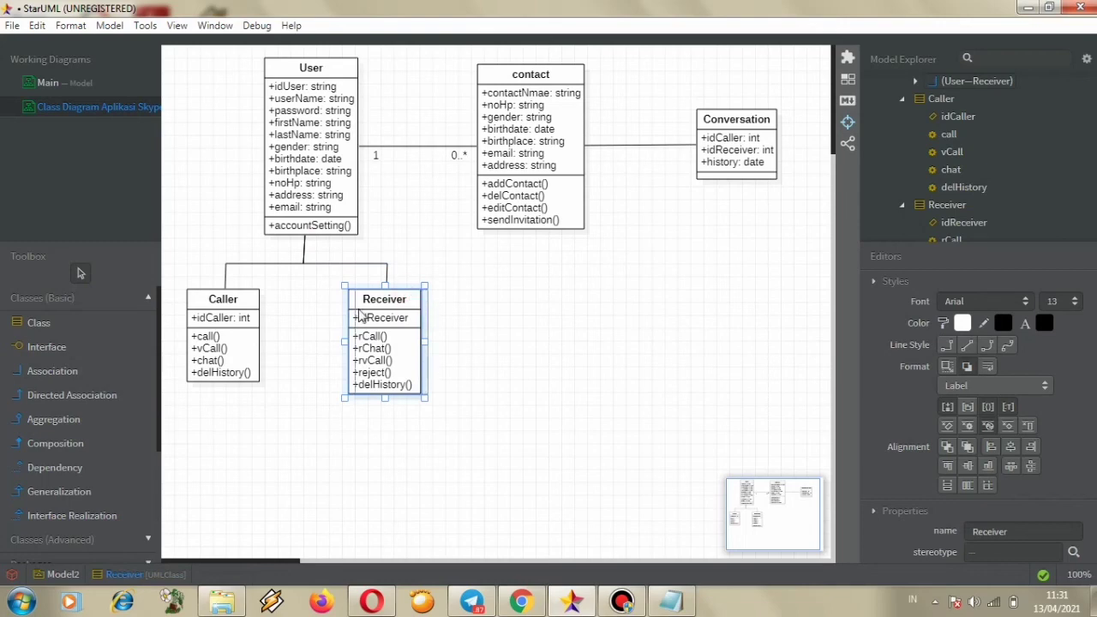
left_click_drag(360, 313, 367, 313)
left_click(244, 296)
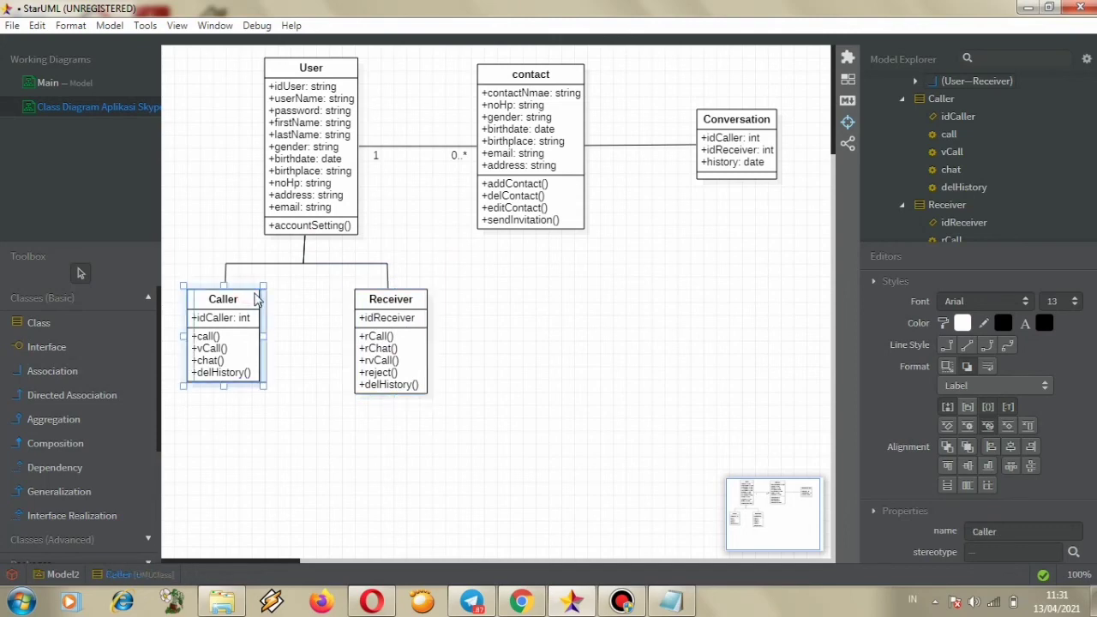
left_click_drag(255, 296, 262, 296)
- Straighten the shared trunk below User by aligning the bends of the Caller and Receiver associations on one vertical line
left_click(304, 262)
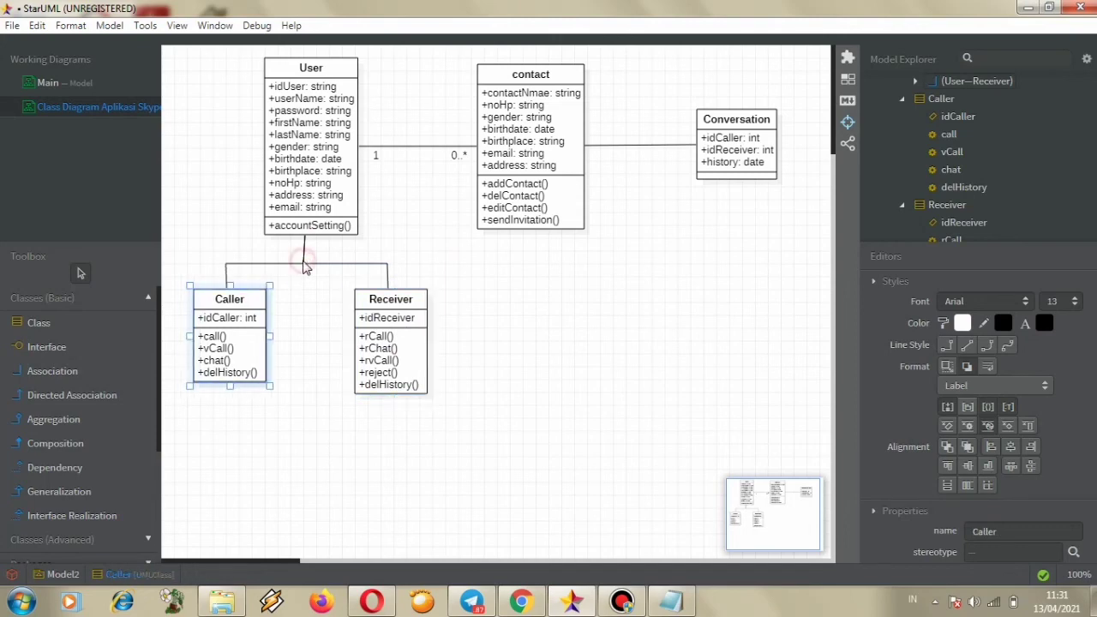
left_click(305, 265)
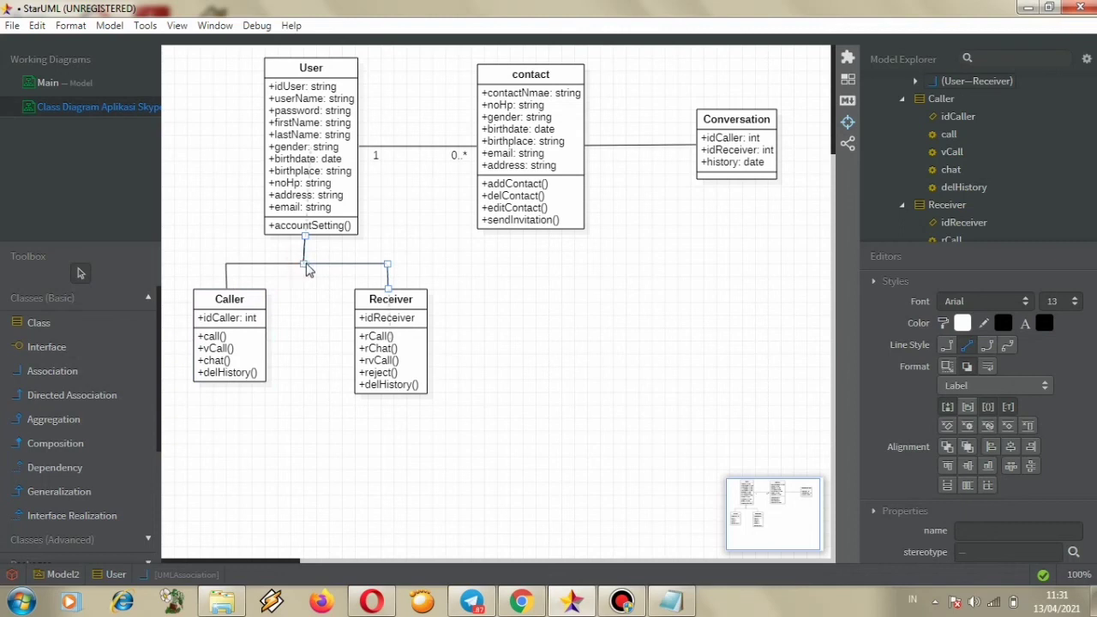
left_click_drag(310, 268, 310, 259)
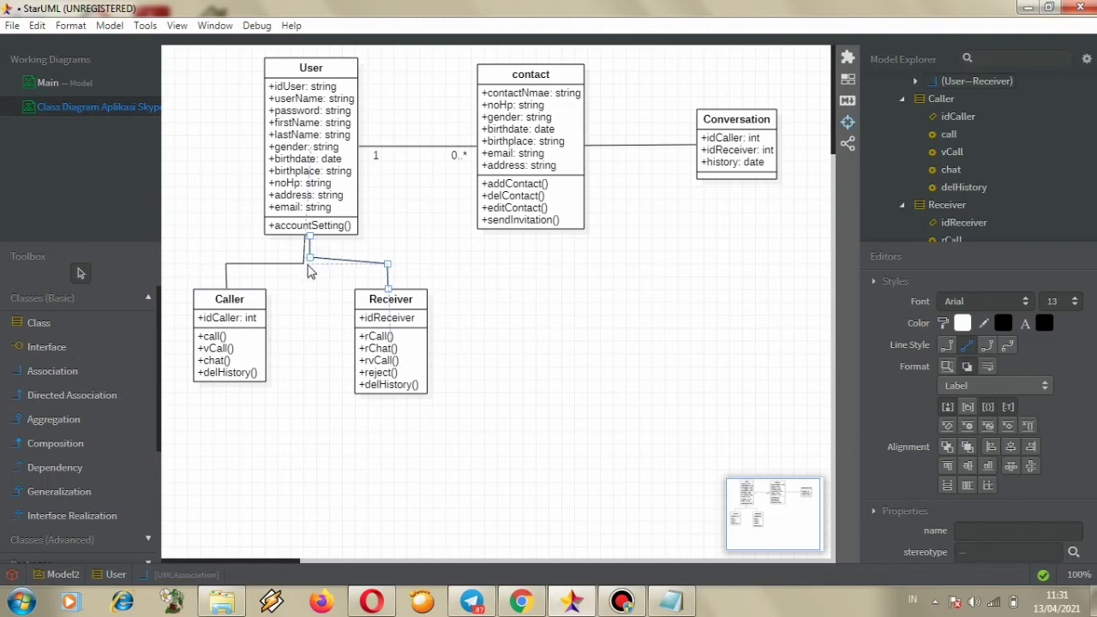
left_click_drag(311, 266, 299, 264)
left_click(305, 266)
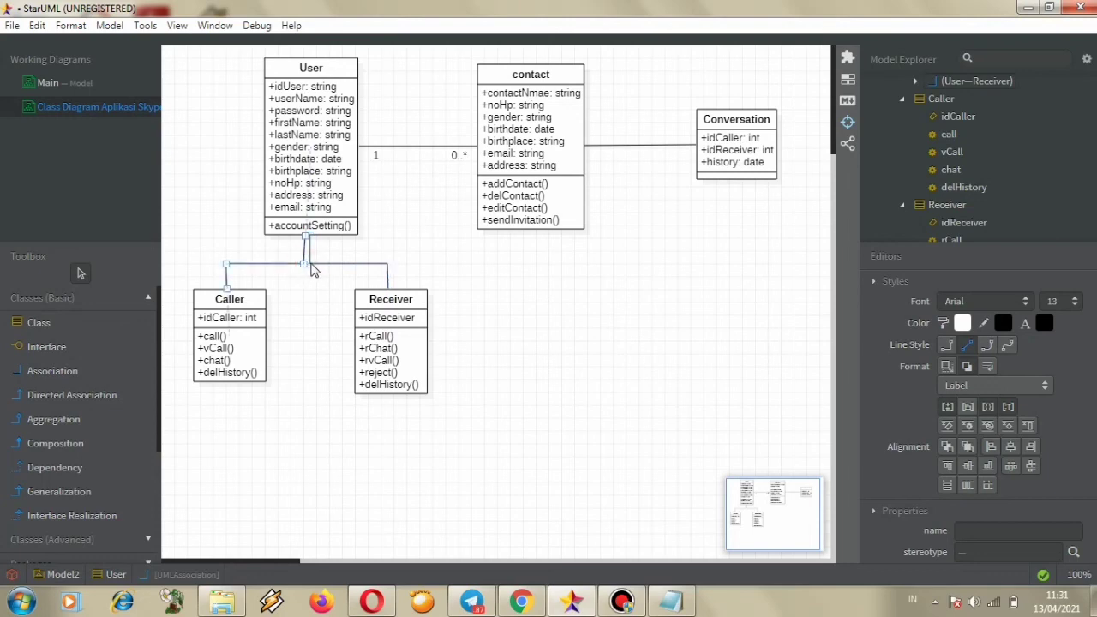
left_click(311, 267)
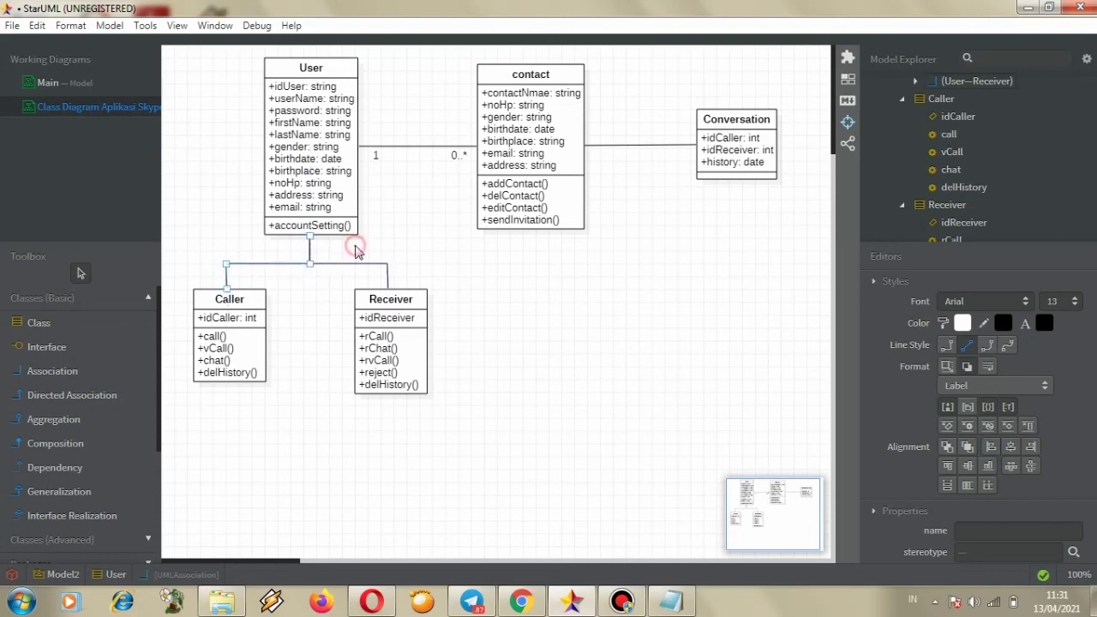
left_click(487, 396)
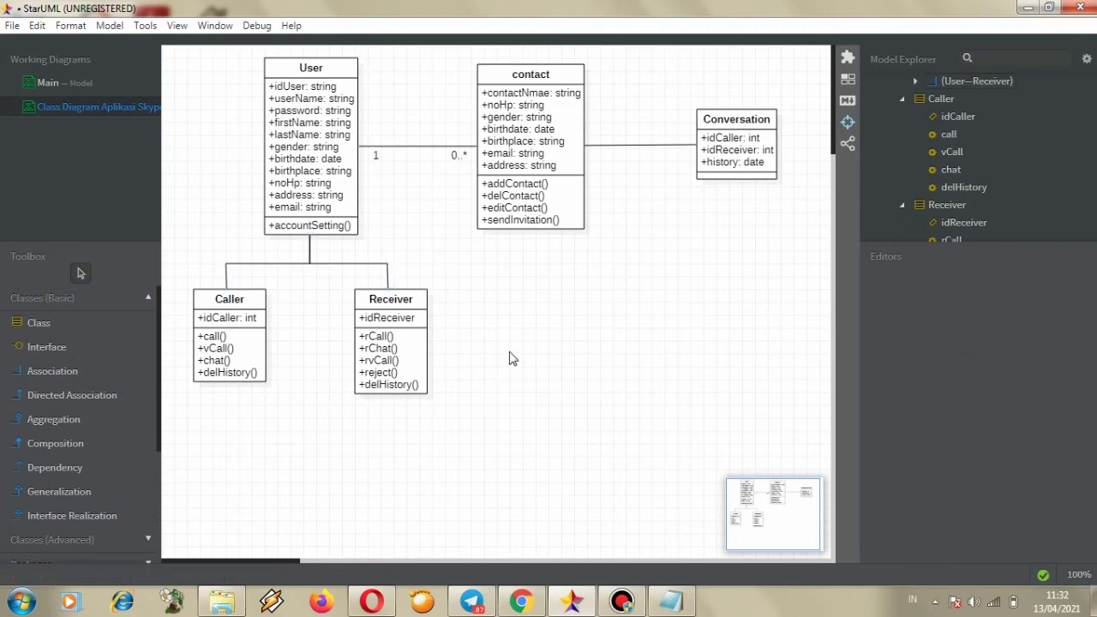
scroll(480, 294, "down", 5)
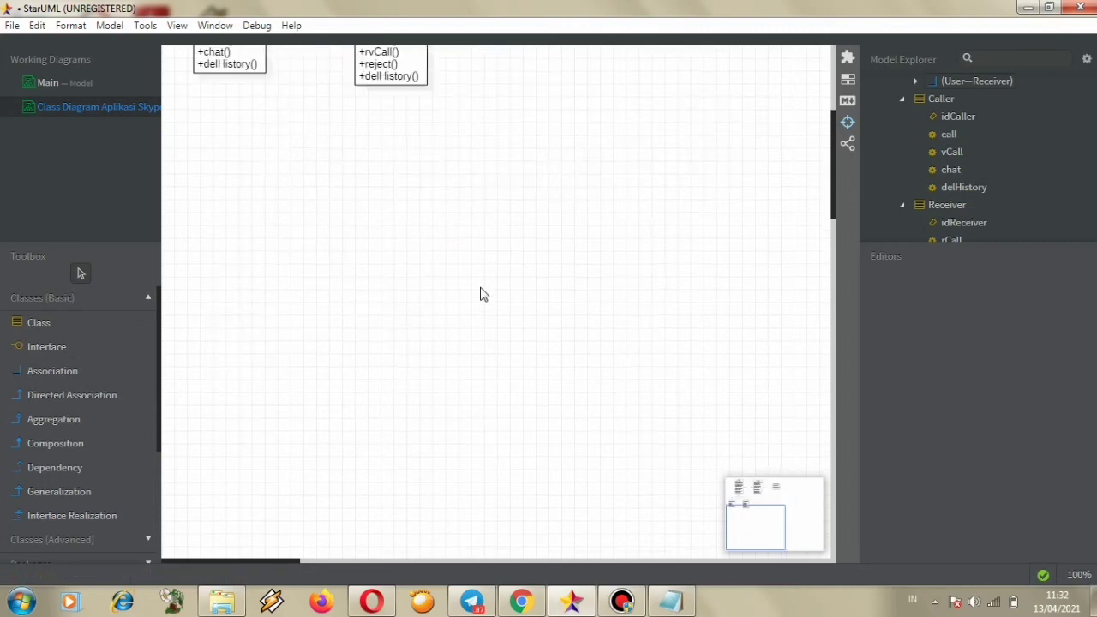
scroll(480, 294, "up", 5)
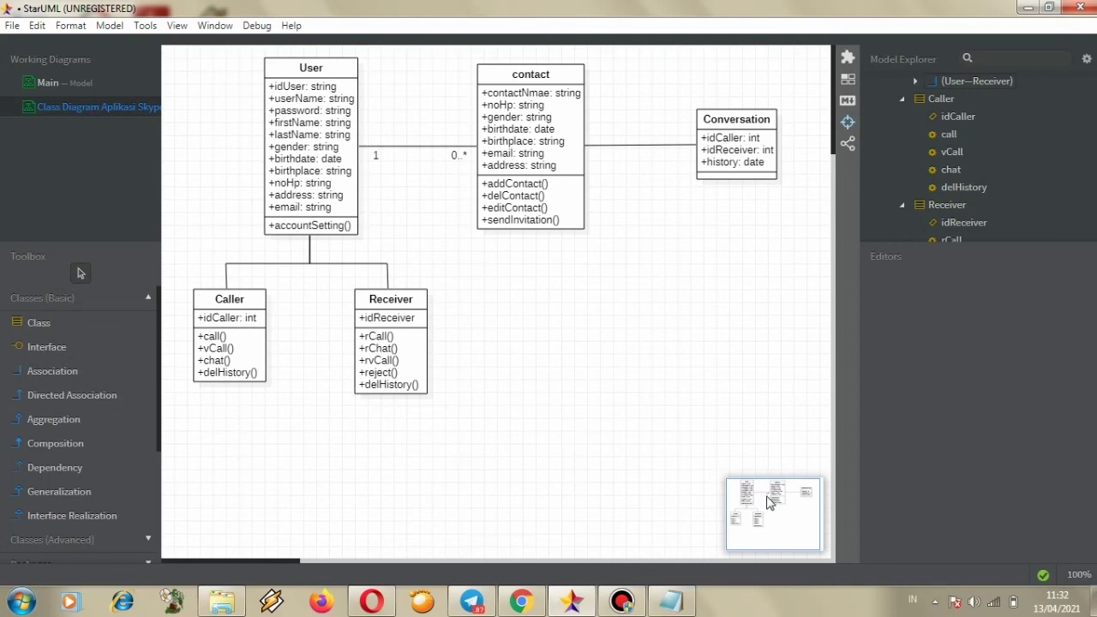
mouse_move(770, 501)
left_mouse_down()
mouse_move(774, 492)
mouse_move(751, 501)
left_mouse_up()
scroll(443, 290, "down", 2)
scroll(443, 290, "up", 2)
- Start saving the project in the turorial folder, reusing the file name "class diagram visualisasi perusahaan tutor ke 8" with its number changed to 9
left_click(12, 26)
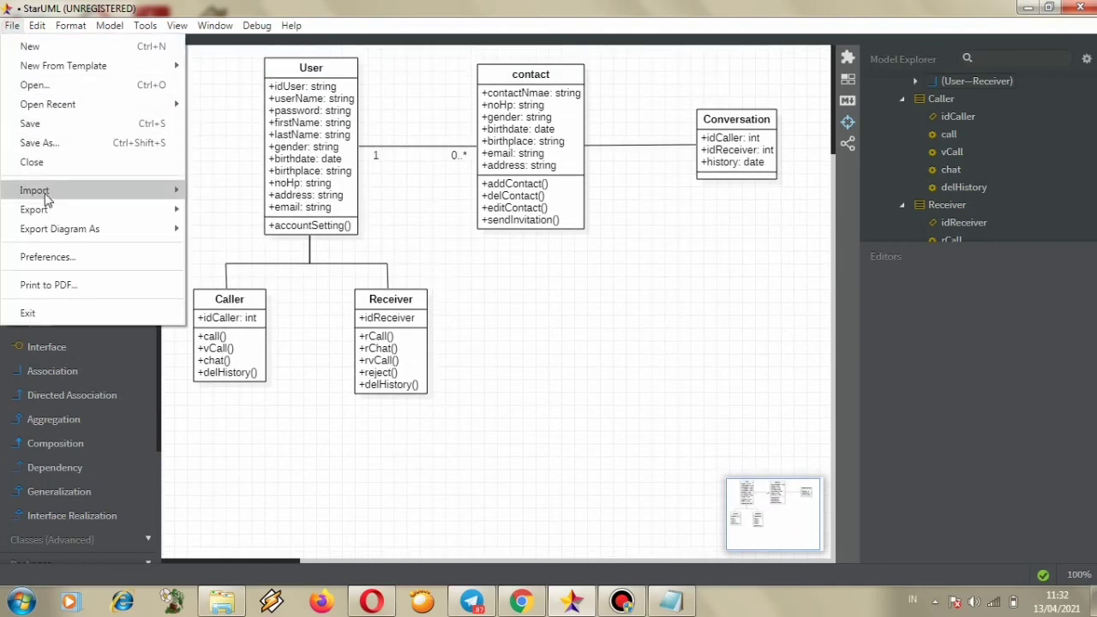
left_click(54, 134)
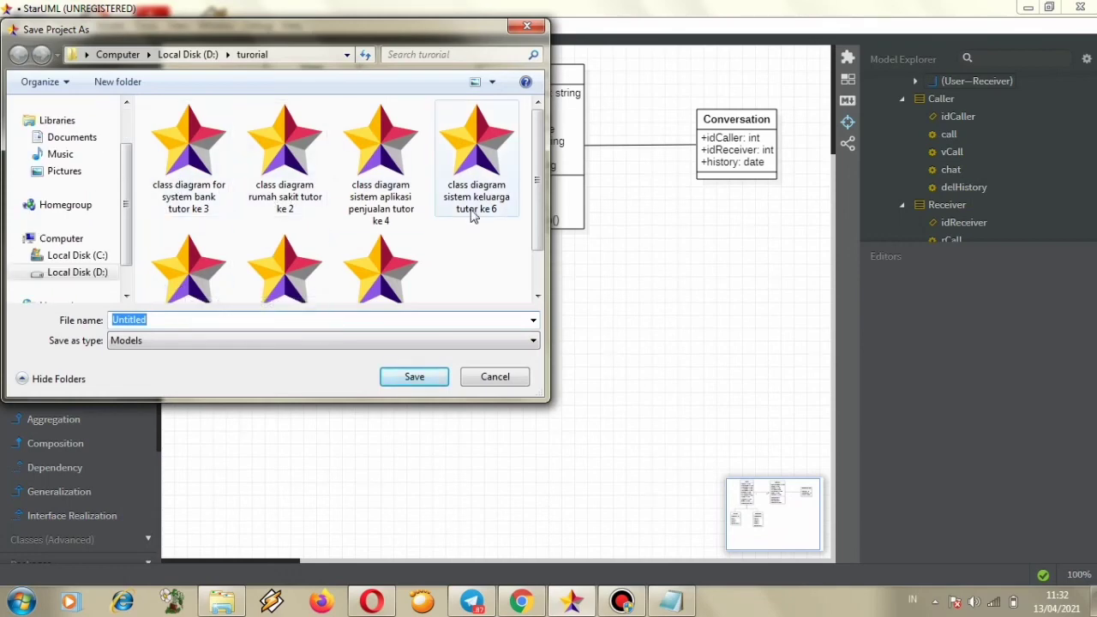
scroll(471, 275, "down", 1)
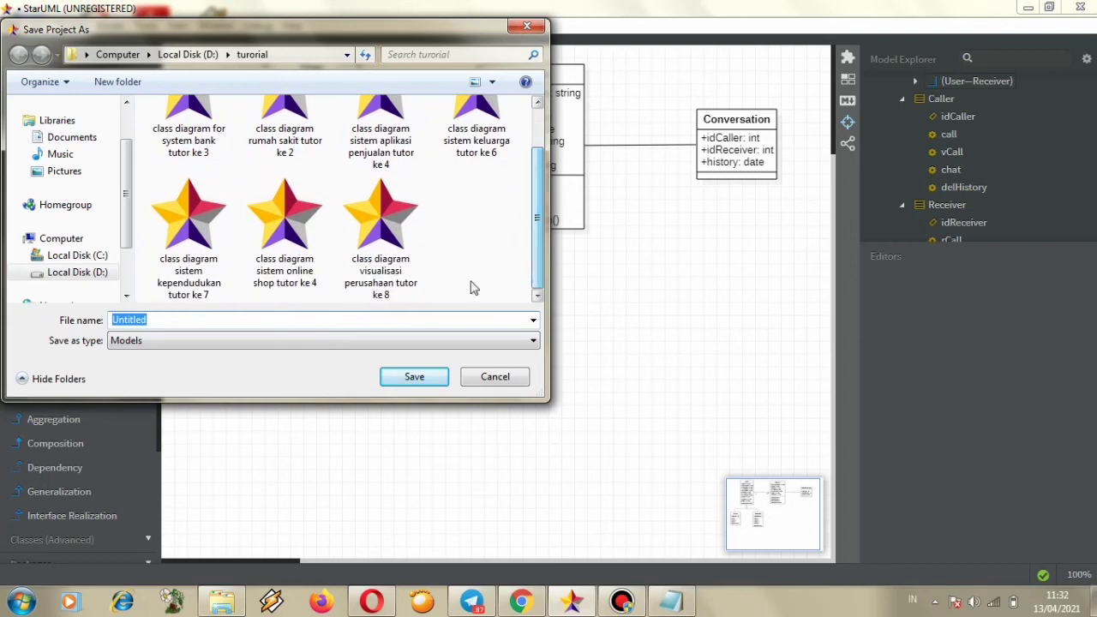
left_click(381, 223)
left_click(318, 324)
left_click(325, 320)
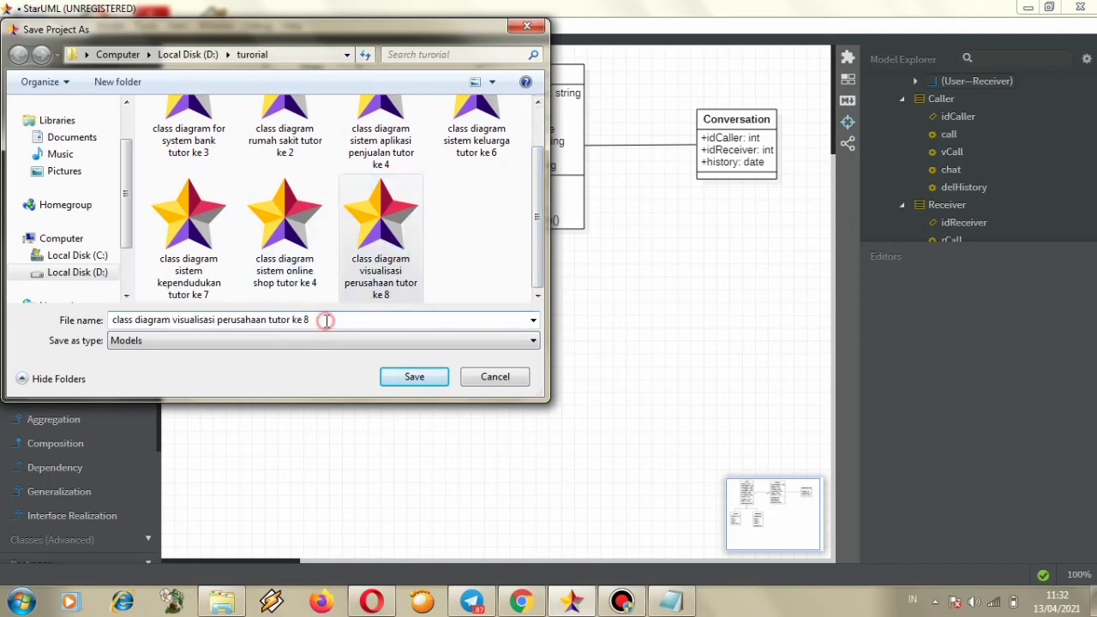
key("BackSpace")
type("9")
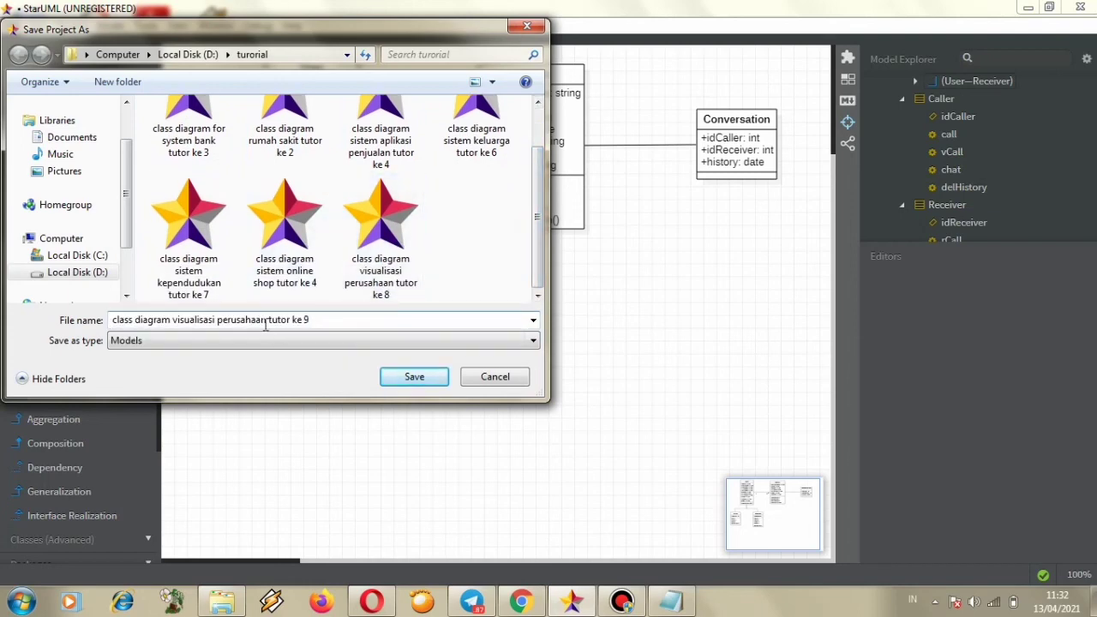
- Replace "visualisasi perusahaan" in the file name with "aplikasi skype" and save the project as "class diagram aplikasi skype tutor ke 9"
left_click(266, 324)
key("BackSpace")
key("BackSpace")
key("BackSpace")
key("BackSpace")
key("BackSpace")
key("BackSpace")
key("BackSpace")
key("BackSpace")
key("BackSpace")
key("BackSpace")
key("BackSpace")
key("BackSpace")
key("BackSpace")
key("BackSpace")
key("BackSpace")
key("BackSpace")
key("BackSpace")
key("BackSpace")
key("BackSpace")
key("BackSpace")
key("BackSpace")
key("BackSpace")
key("BackSpace")
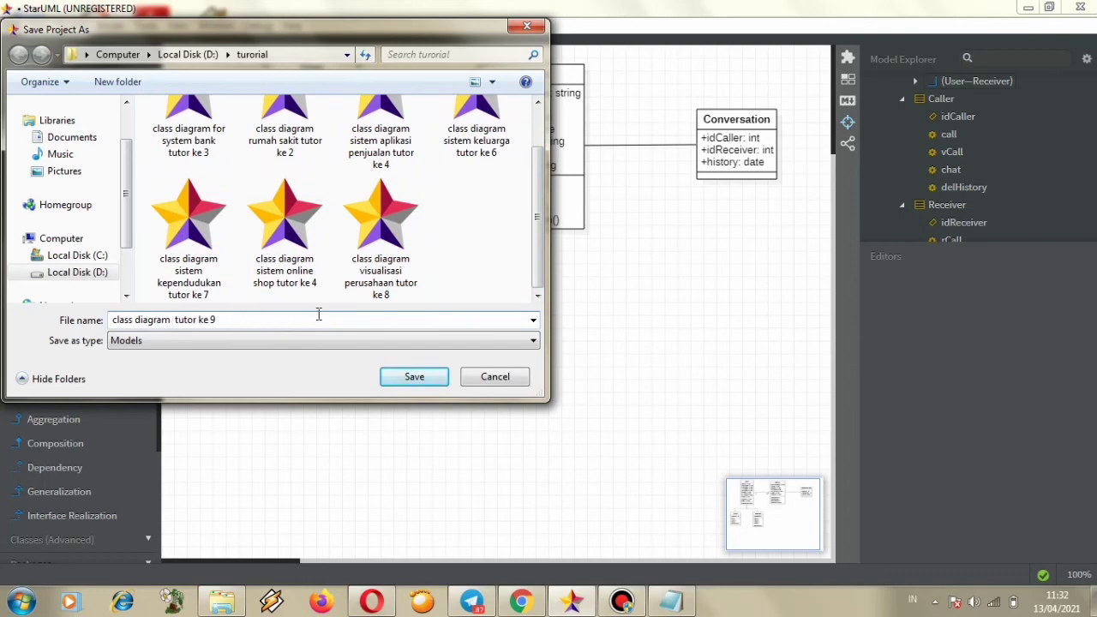
type("skype")
left_click(174, 320)
type("aplikasi")
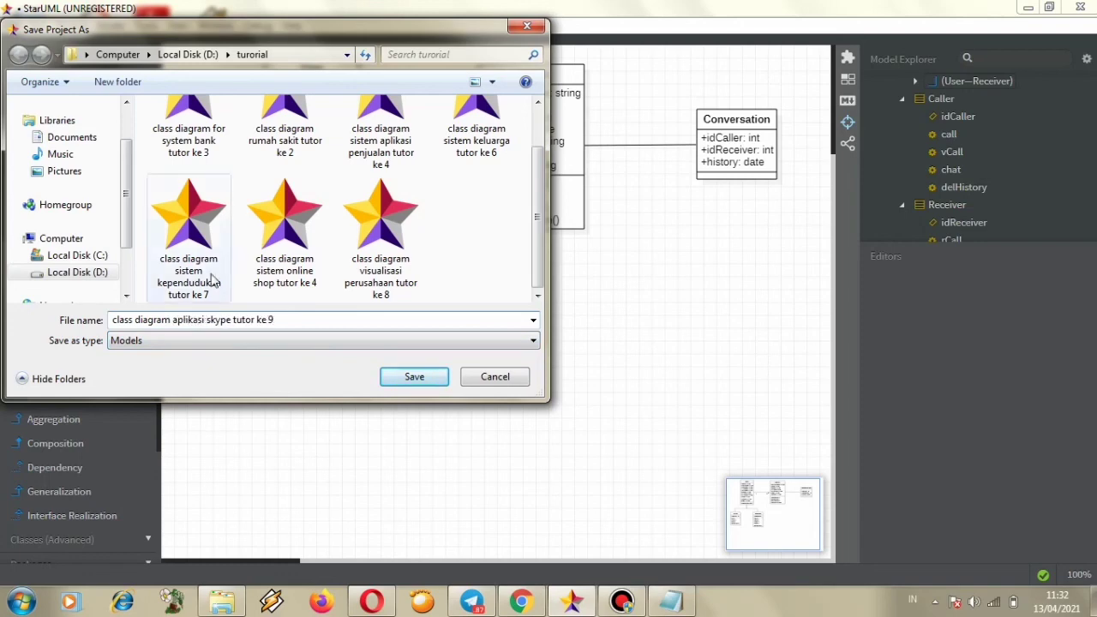
left_click(408, 378)
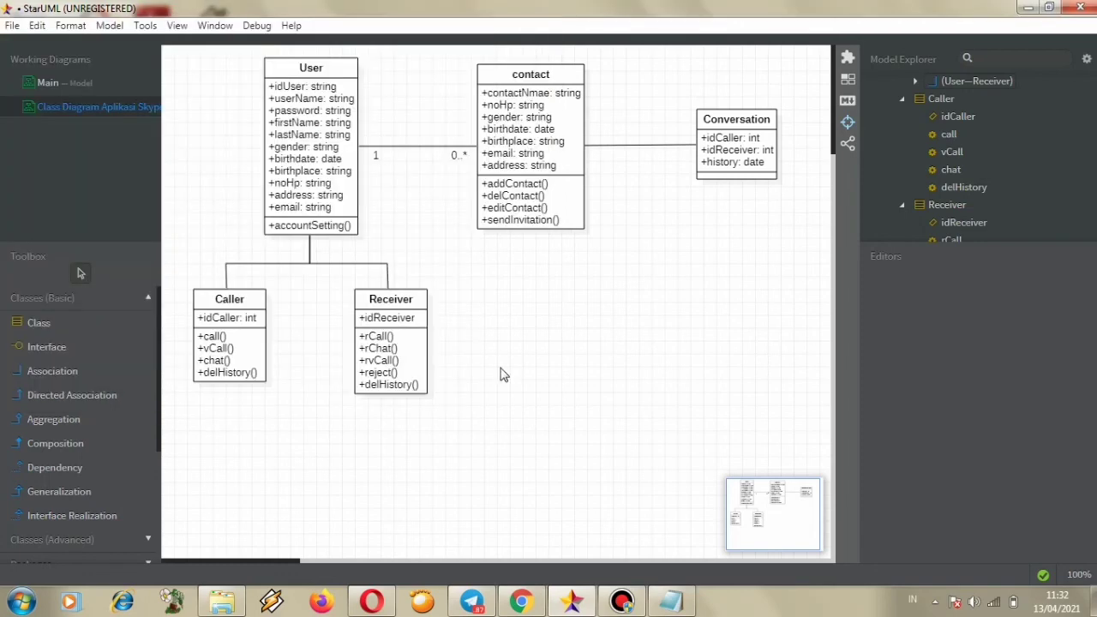
- Export the diagram as a JPEG named "Class Diagram Aplikasi Skype" to the turorial folder
left_click(12, 28)
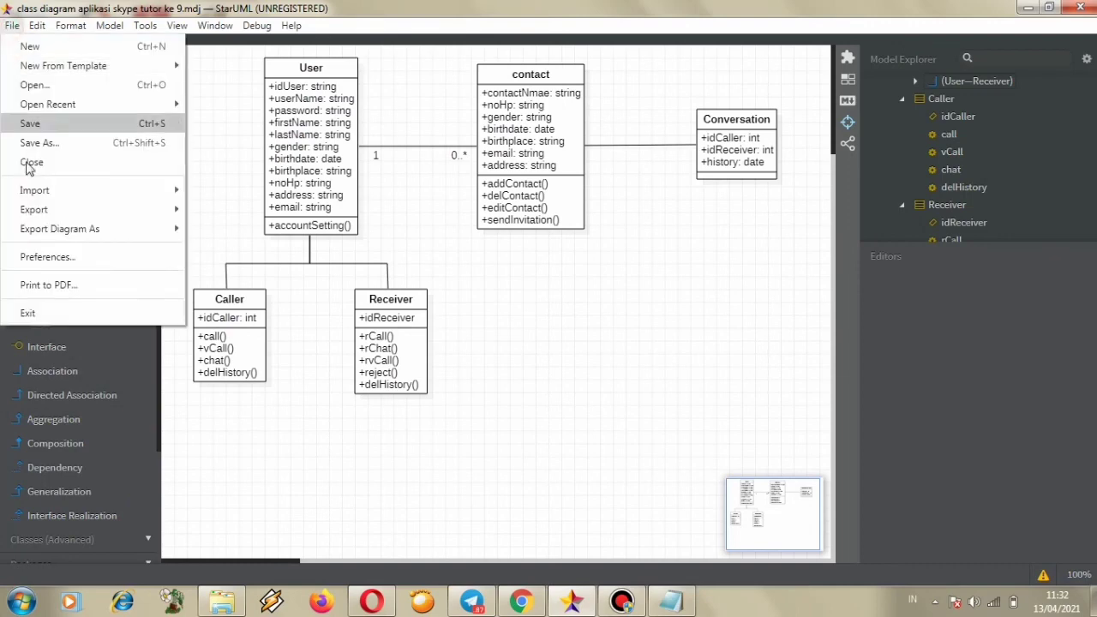
mouse_move(147, 232)
left_click(213, 247)
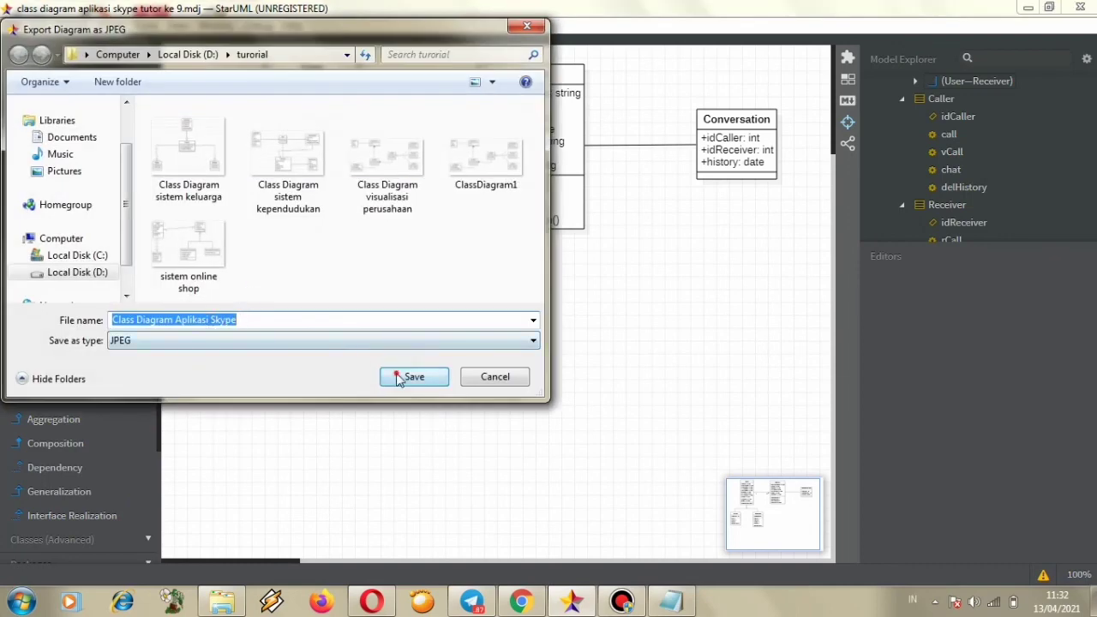
left_click(404, 376)
scroll(547, 224, "down", 2)
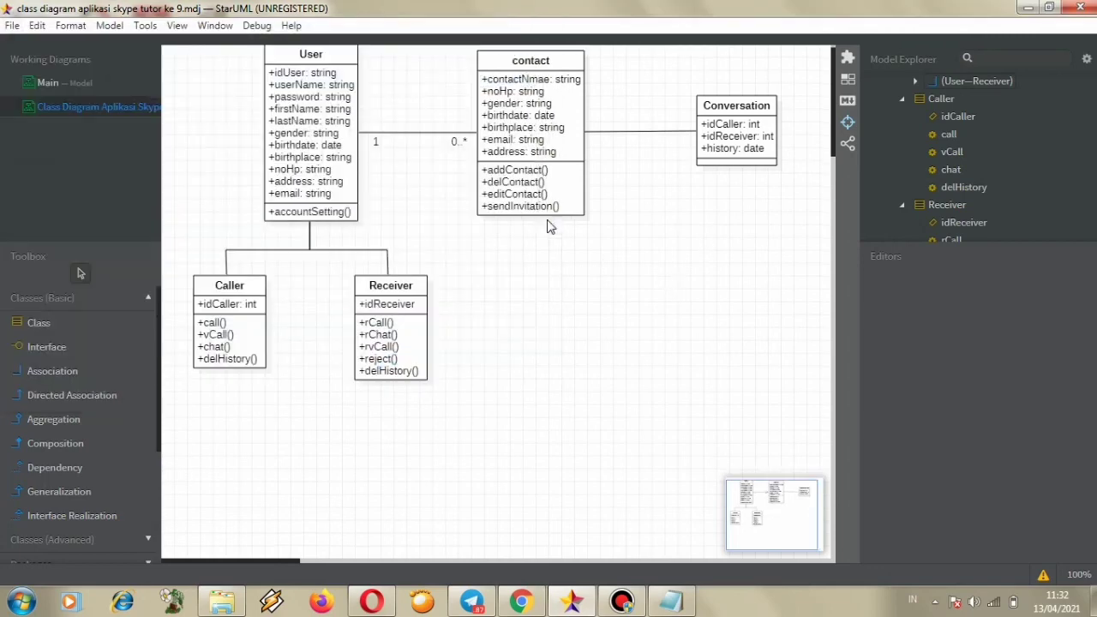
scroll(547, 225, "up", 2)
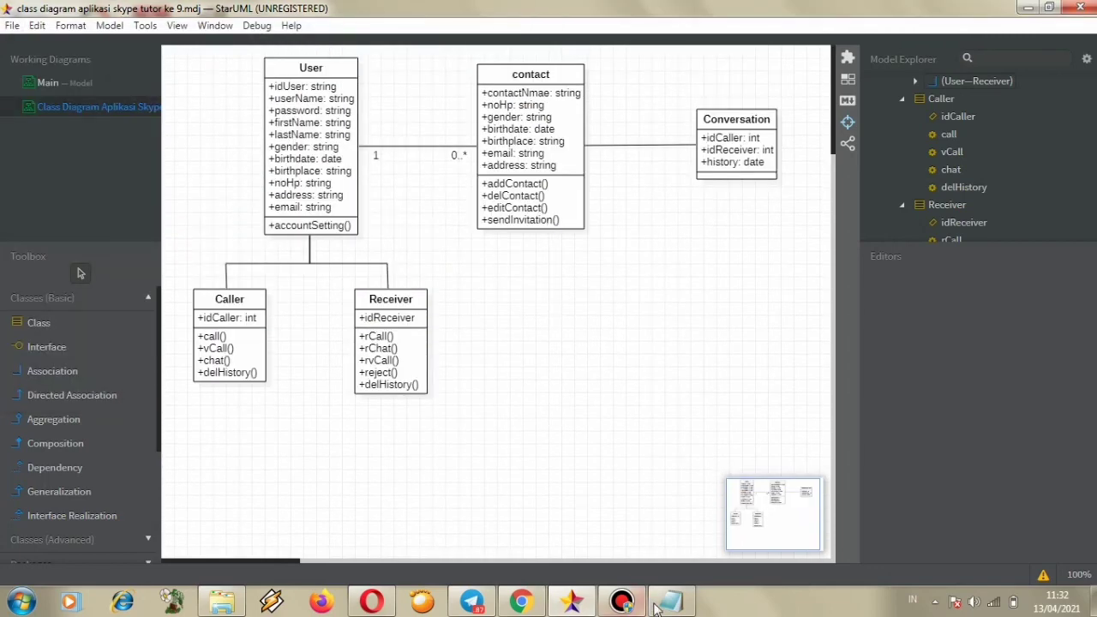
- Switch to the asasasa file in Notepad to view its closing message, and minimize the StarUML window behind it
key("alt+Tab")
scroll(525, 165, "down", 8)
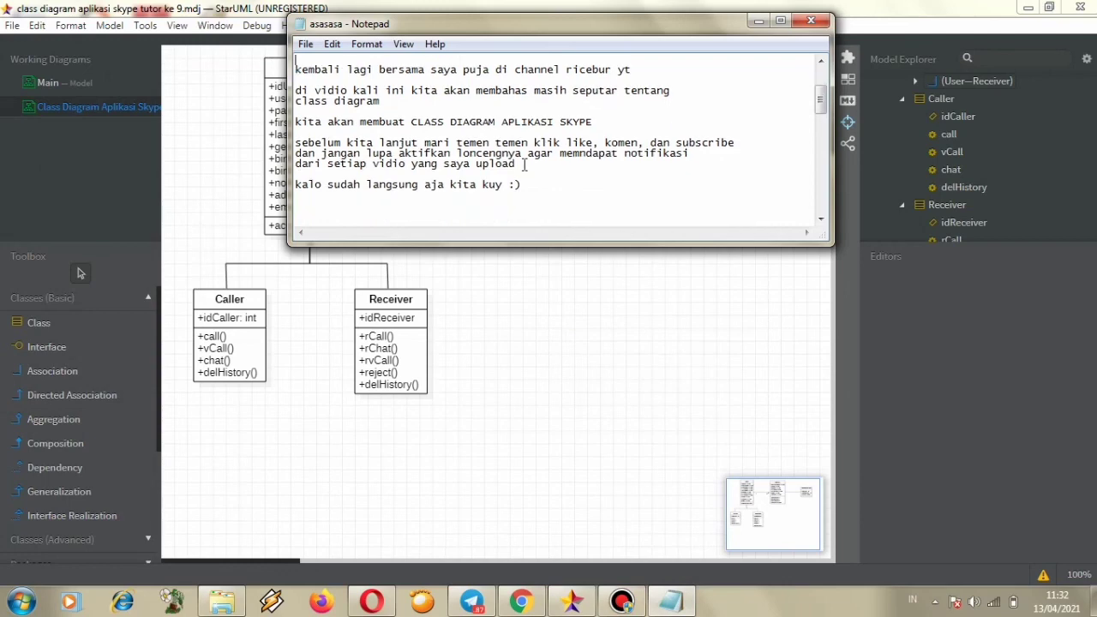
scroll(525, 164, "down", 8)
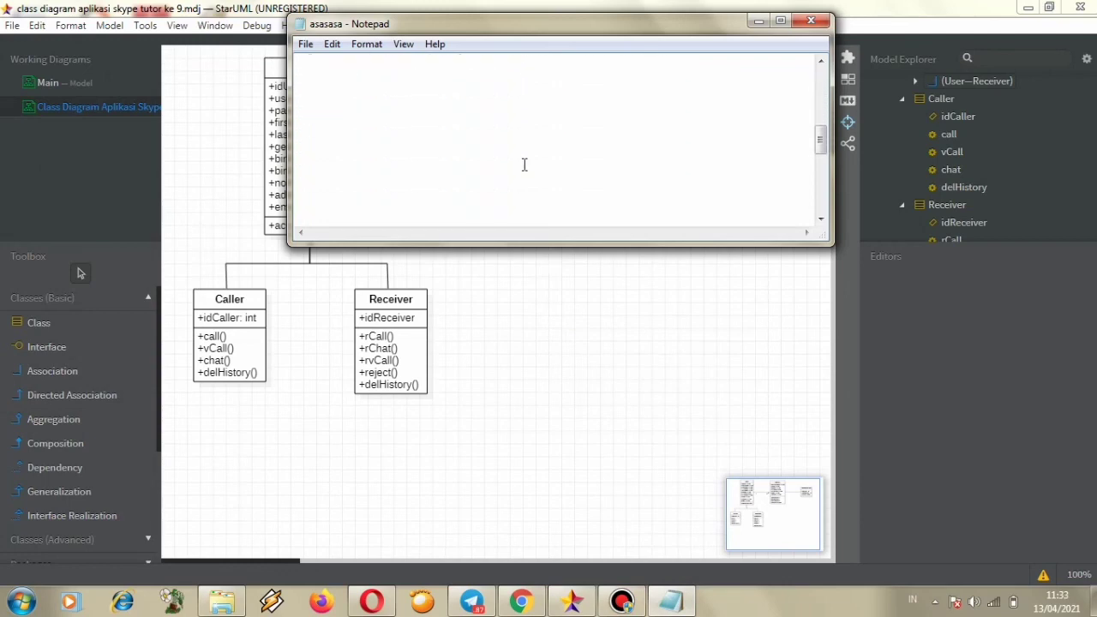
scroll(525, 164, "down", 3)
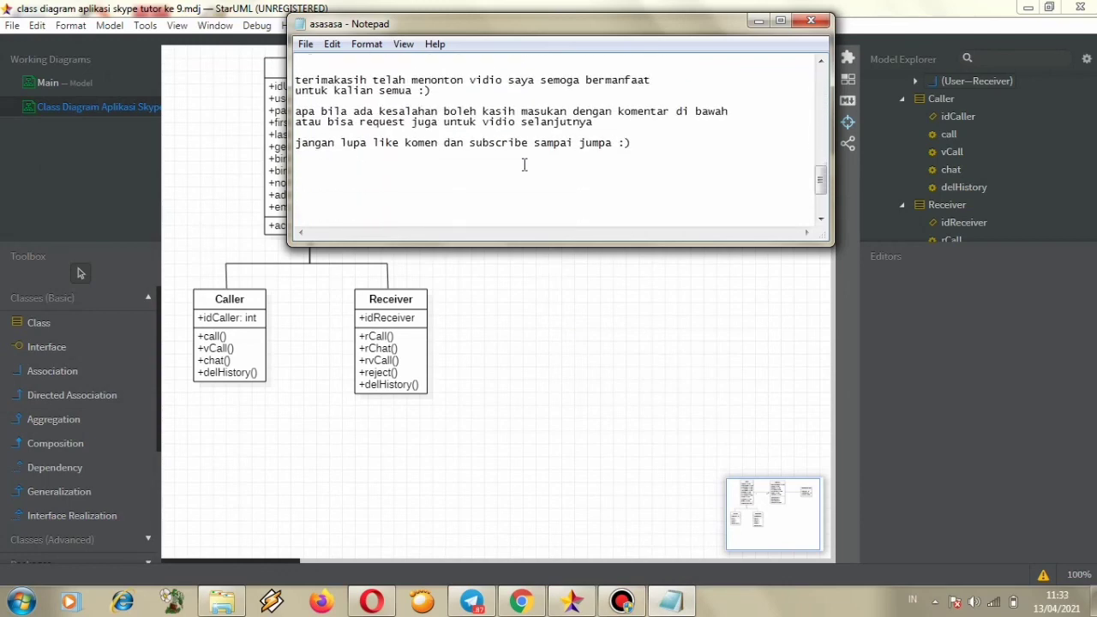
scroll(524, 164, "up", 1)
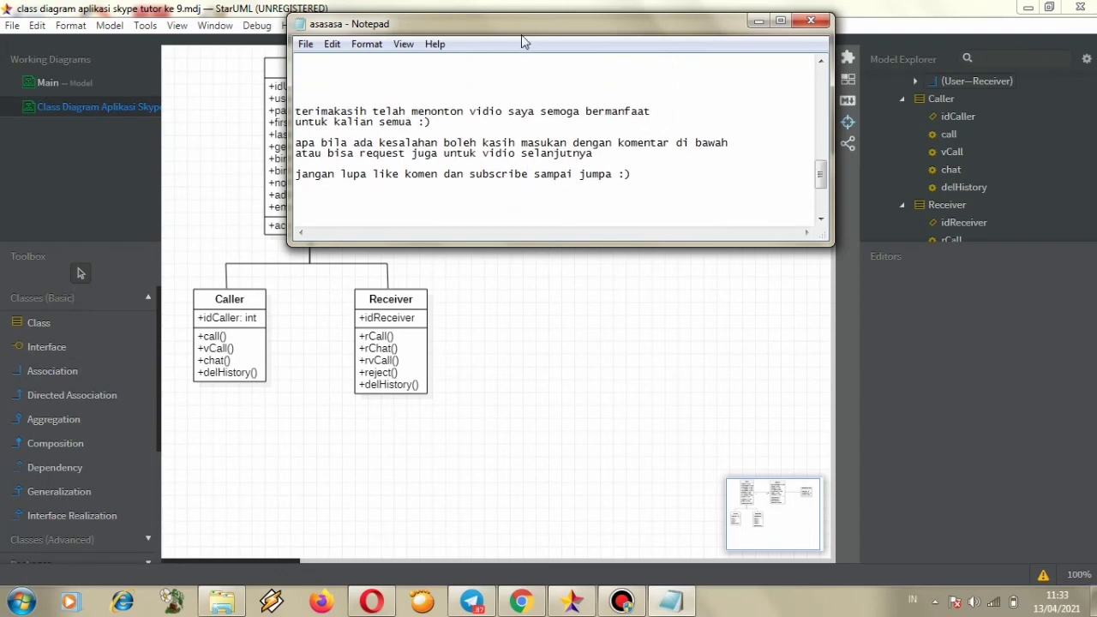
left_click_drag(522, 23, 432, 118)
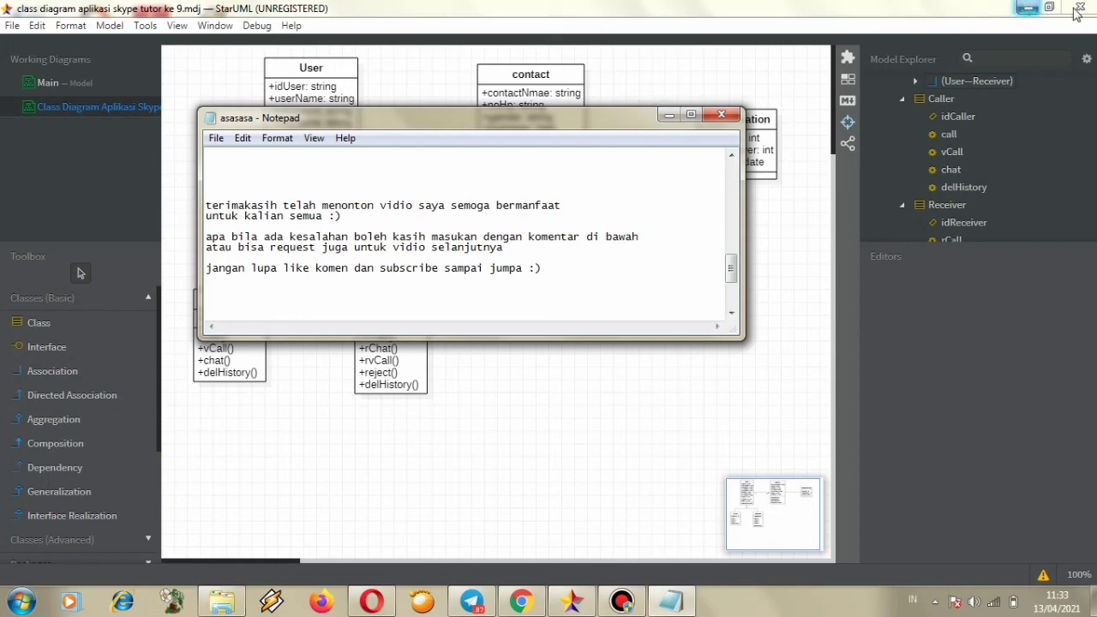
left_click(1028, 11)
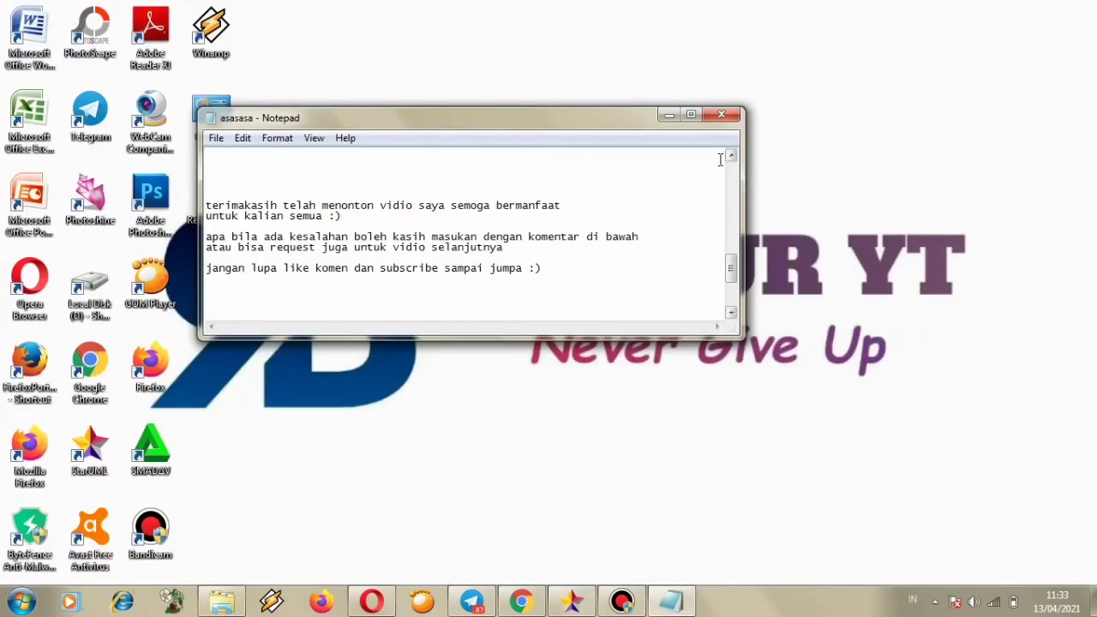